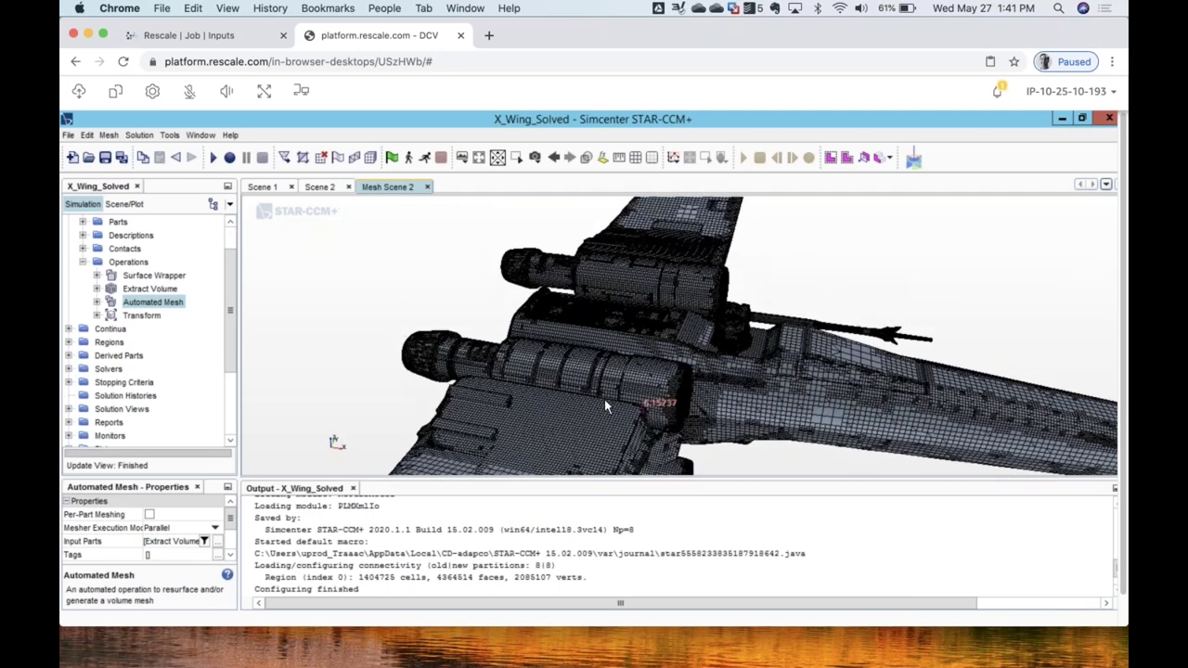
Set the Base Size in the Automated Mesh operation's default controls to 0.25 m.
click(96, 303)
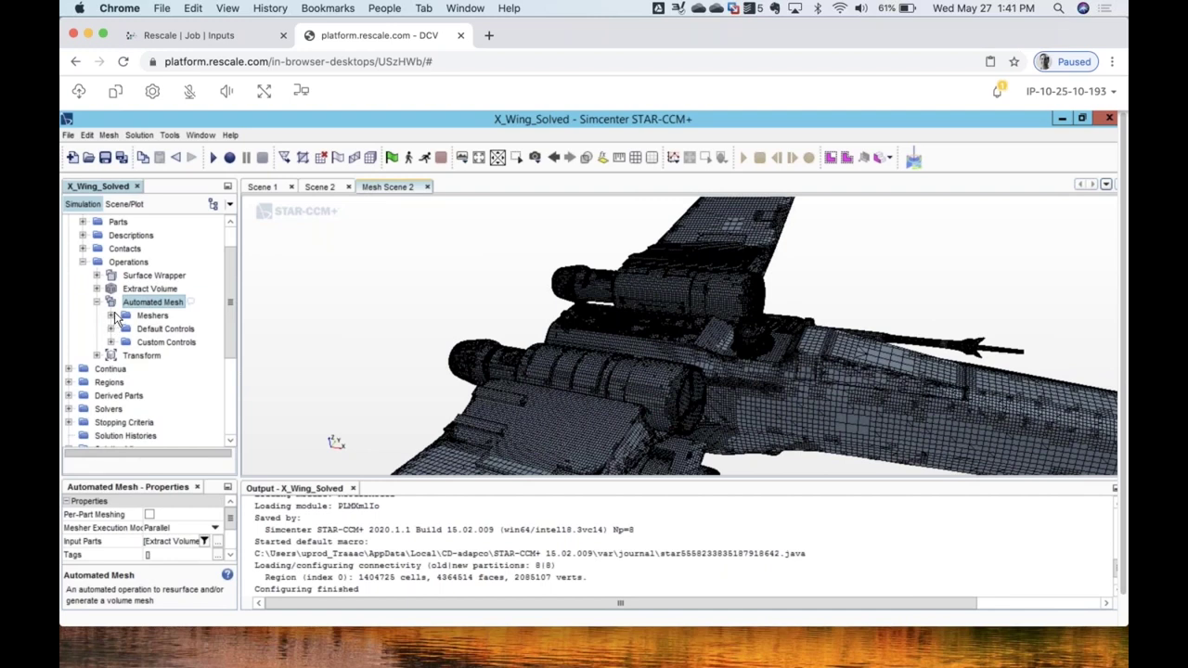
click(139, 136)
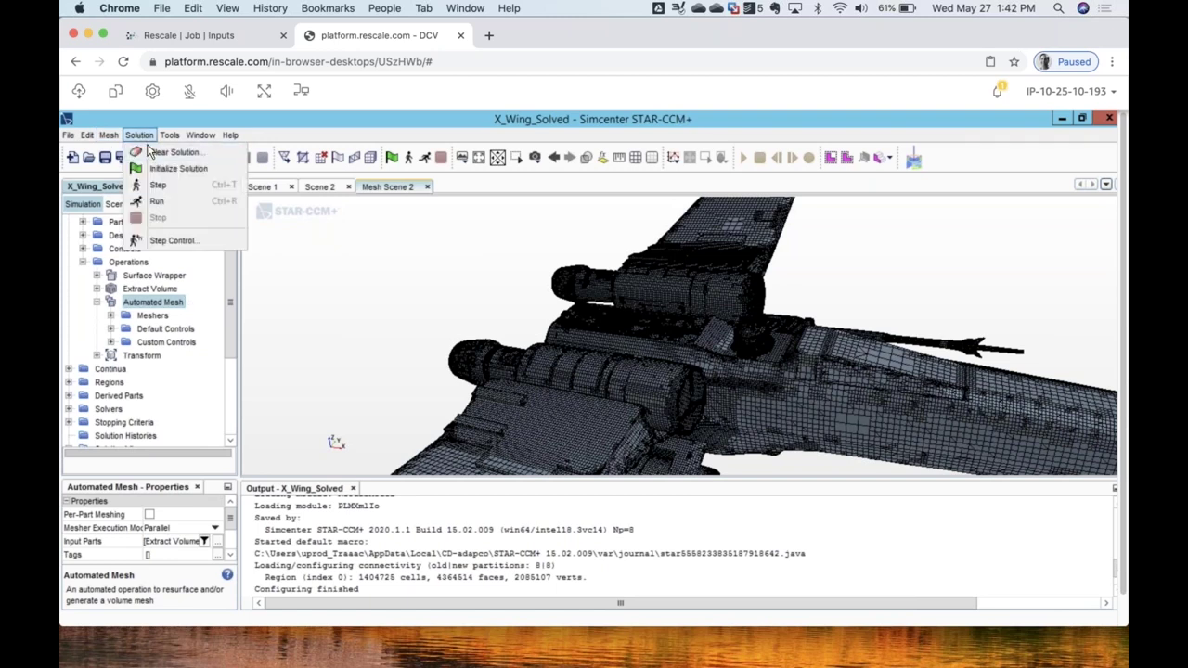
click(279, 137)
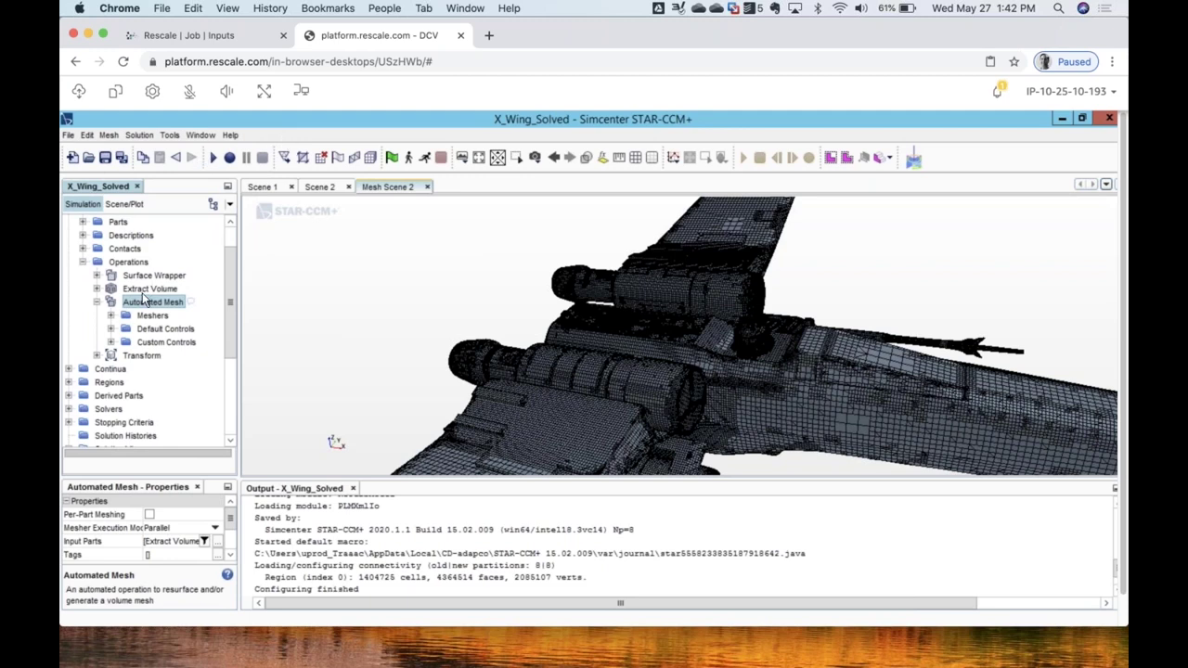
click(110, 316)
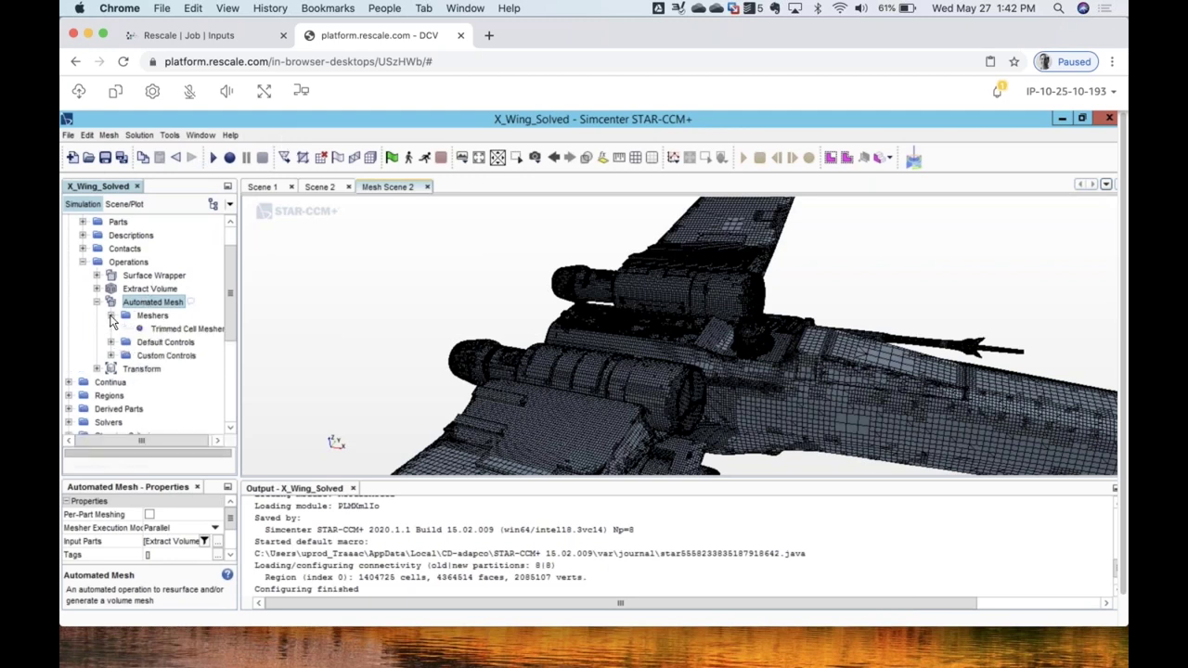
click(111, 343)
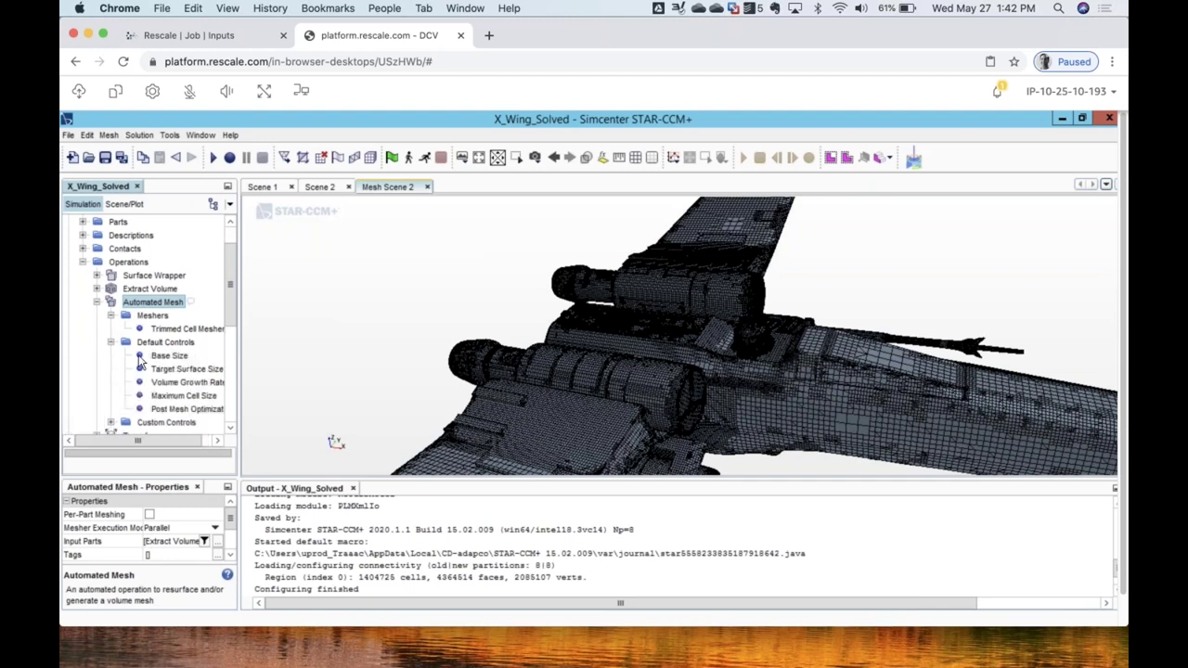
click(171, 355)
click(186, 514)
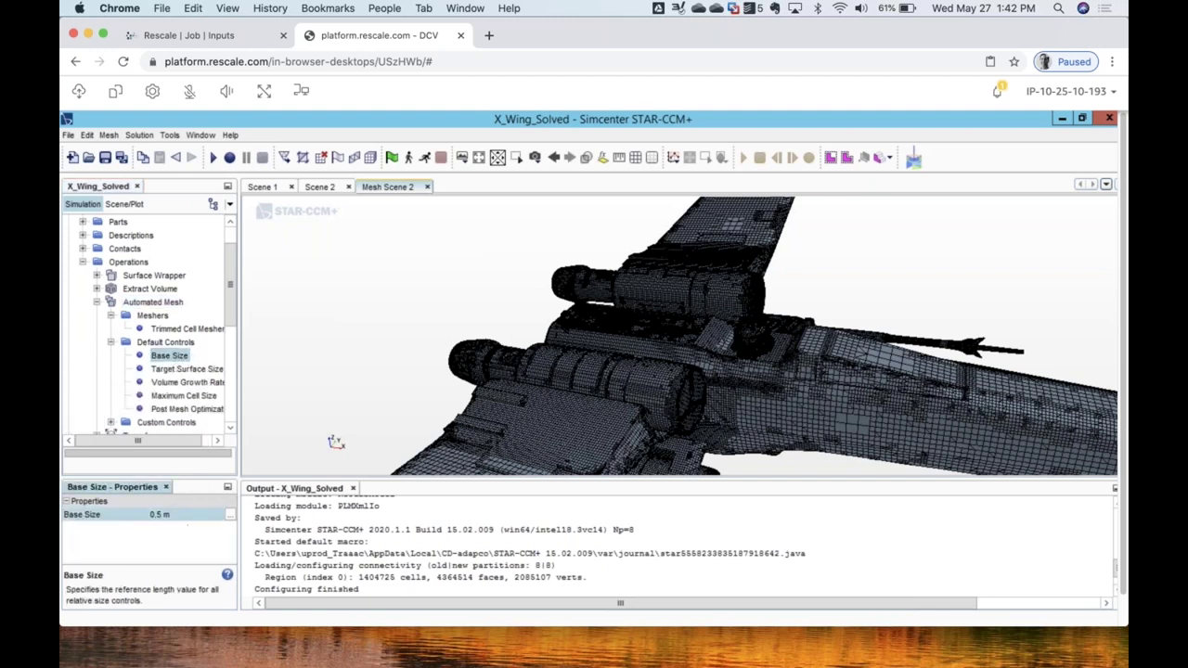
key(BackSpace)
key(BackSpace)
key(BackSpace)
key(BackSpace)
key(BackSpace)
text(.25)
key(Return)
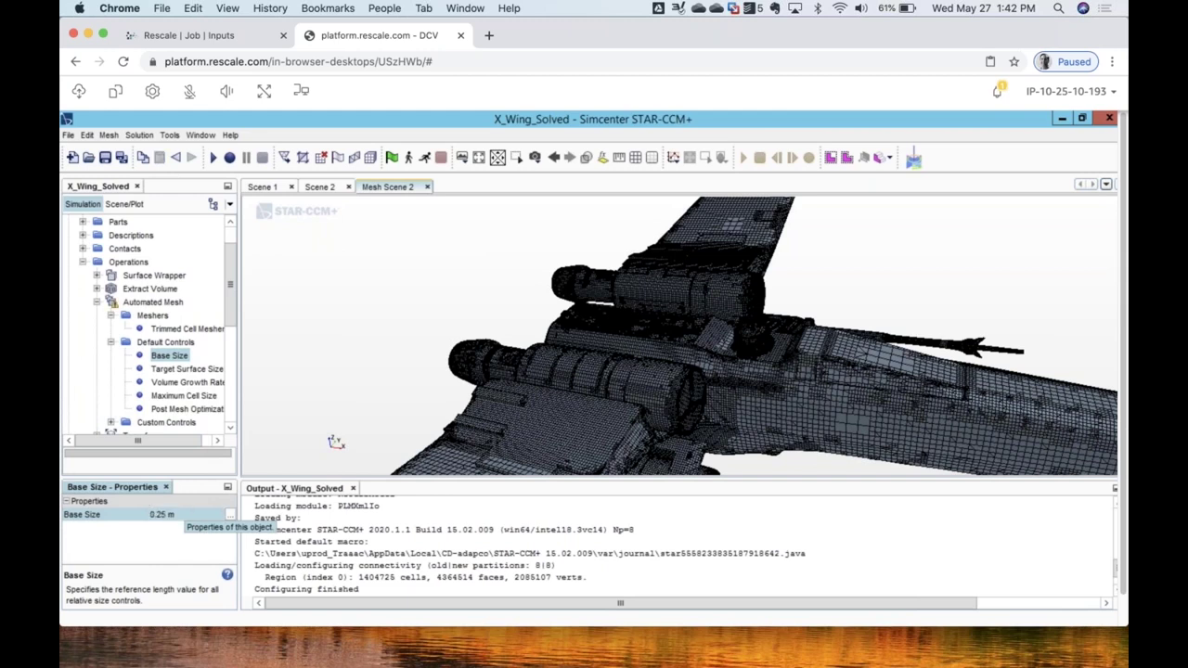
Save the simulation under the name X_Wing_mesh on the Desktop.
click(68, 135)
mouse_move(87, 134)
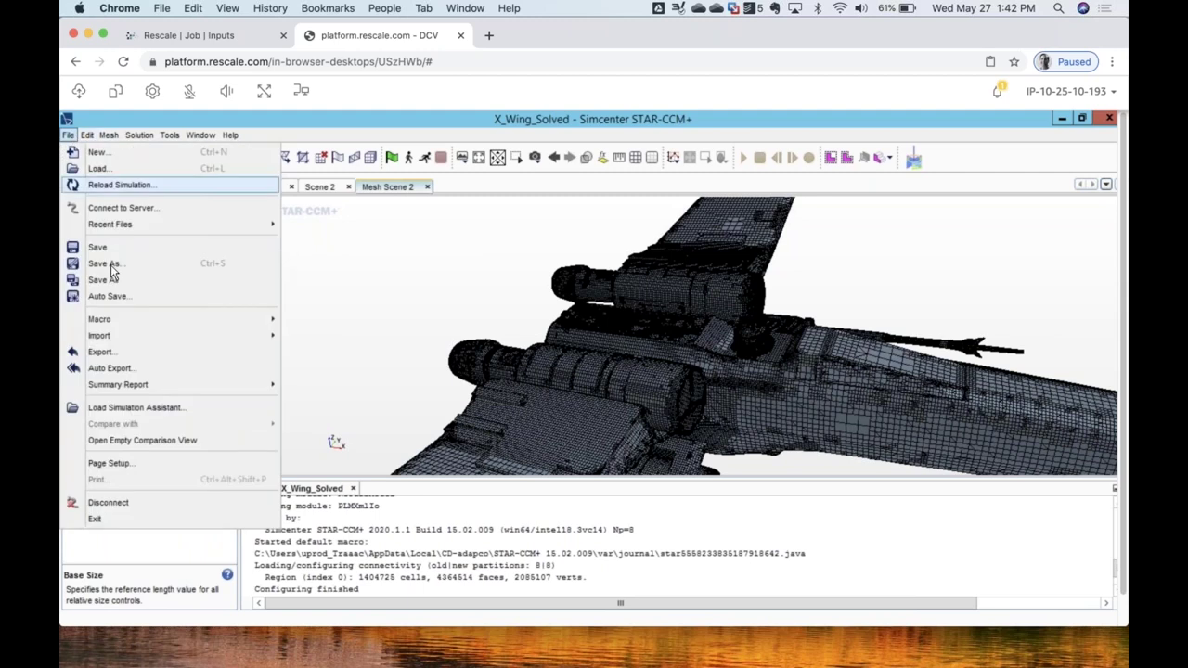
click(111, 264)
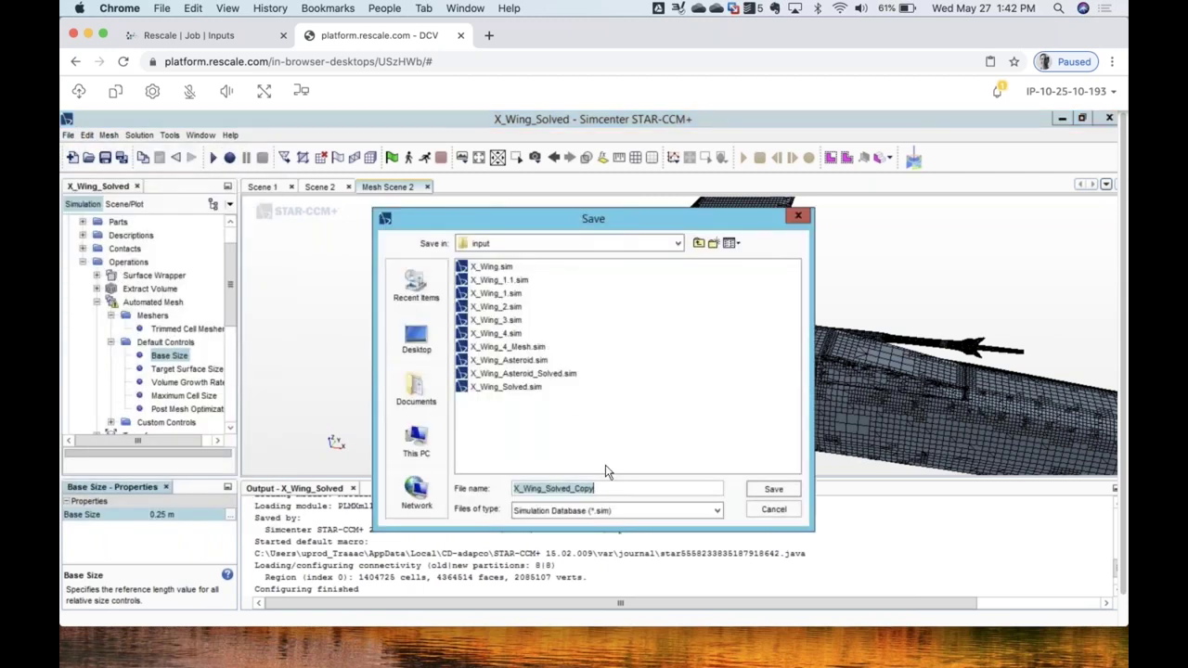
click(632, 490)
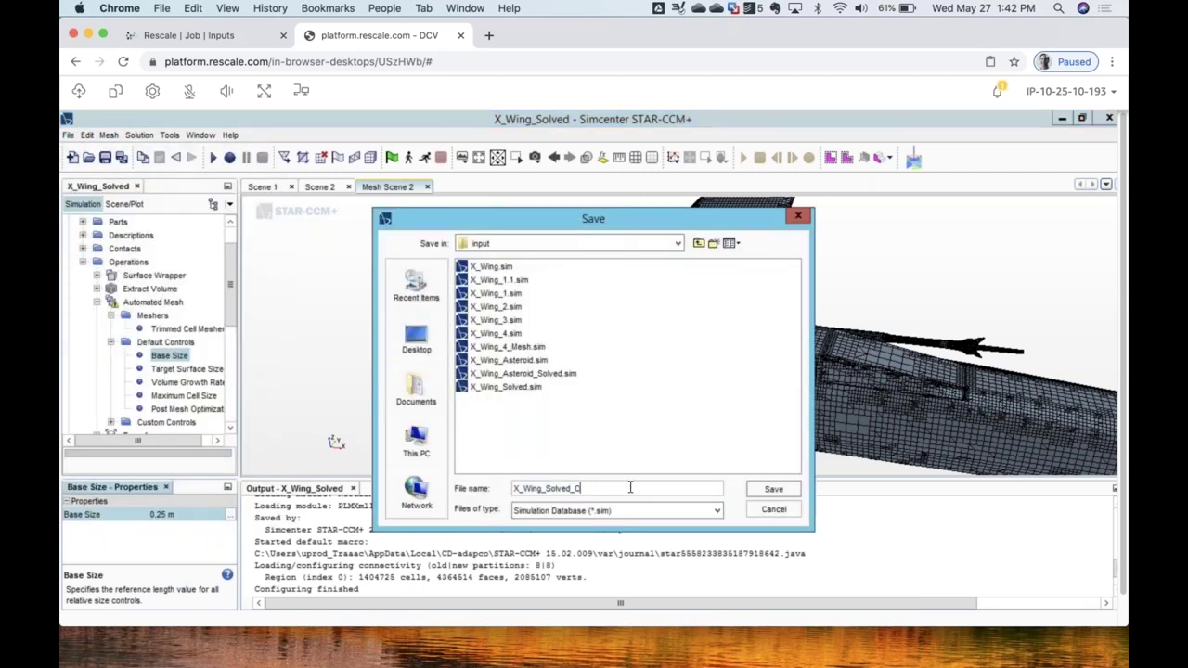
click(416, 340)
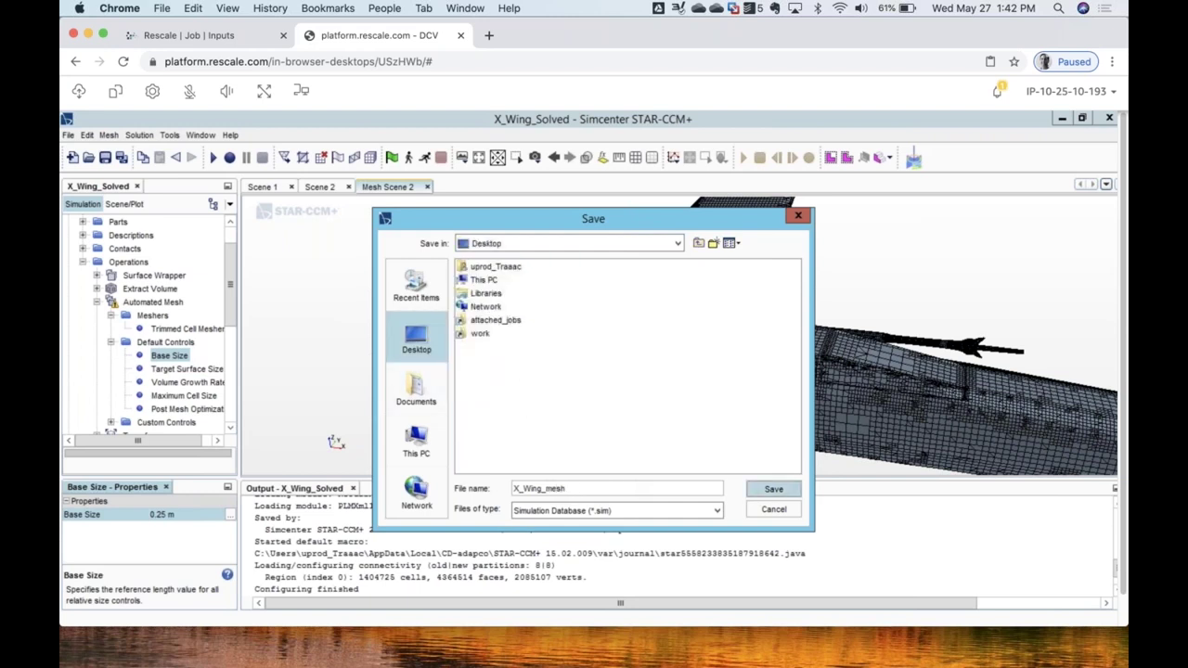
click(773, 489)
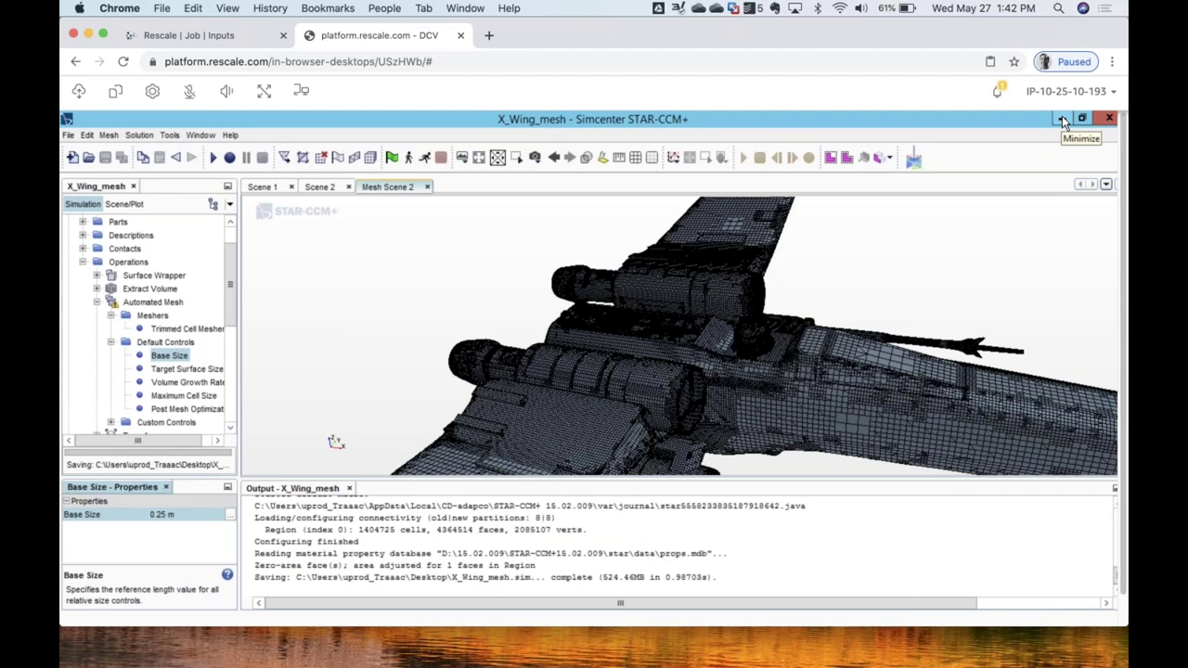
Switch to the Rescale Run Job app on the remote desktop and name the new job "Mesh X Wing".
click(1064, 120)
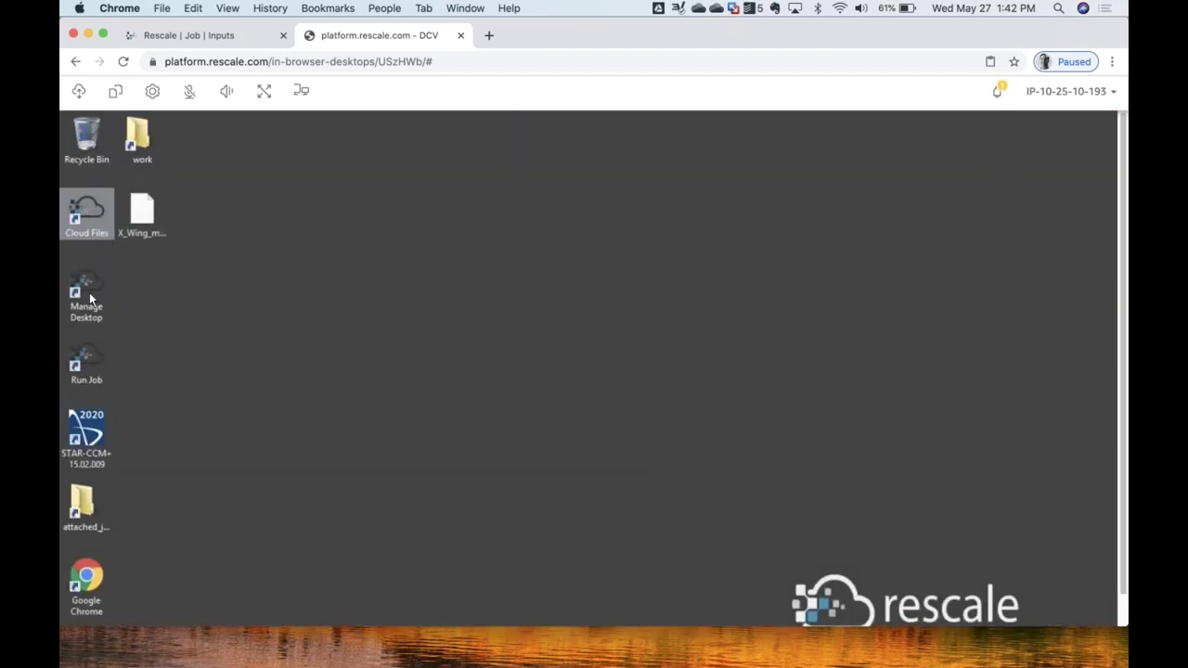
double_click(82, 361)
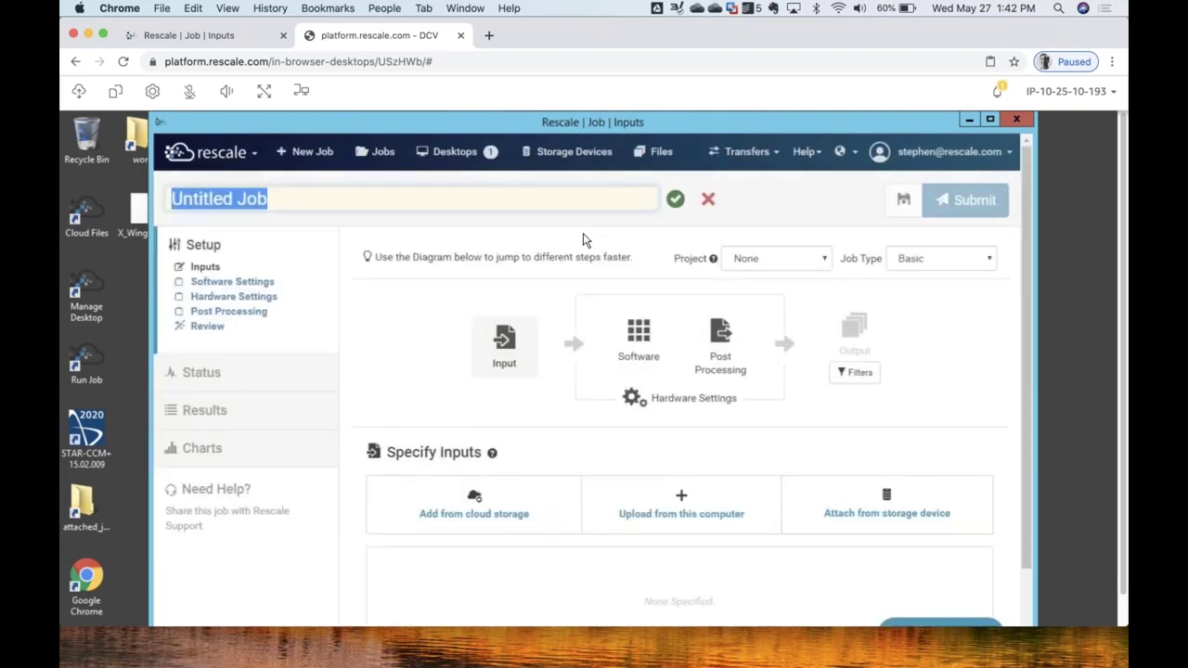
text(Mesh X Wing)
key(Return)
Upload X_Wing_mesh.sim from the computer's Desktop as the job's input file.
click(704, 501)
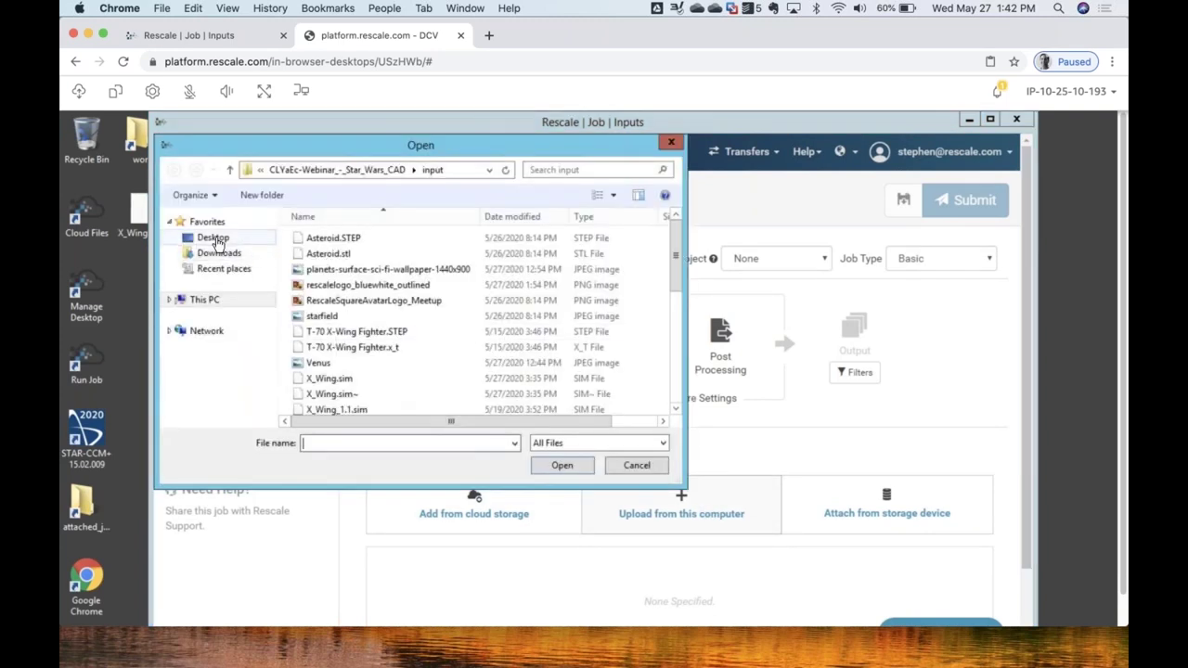
click(215, 239)
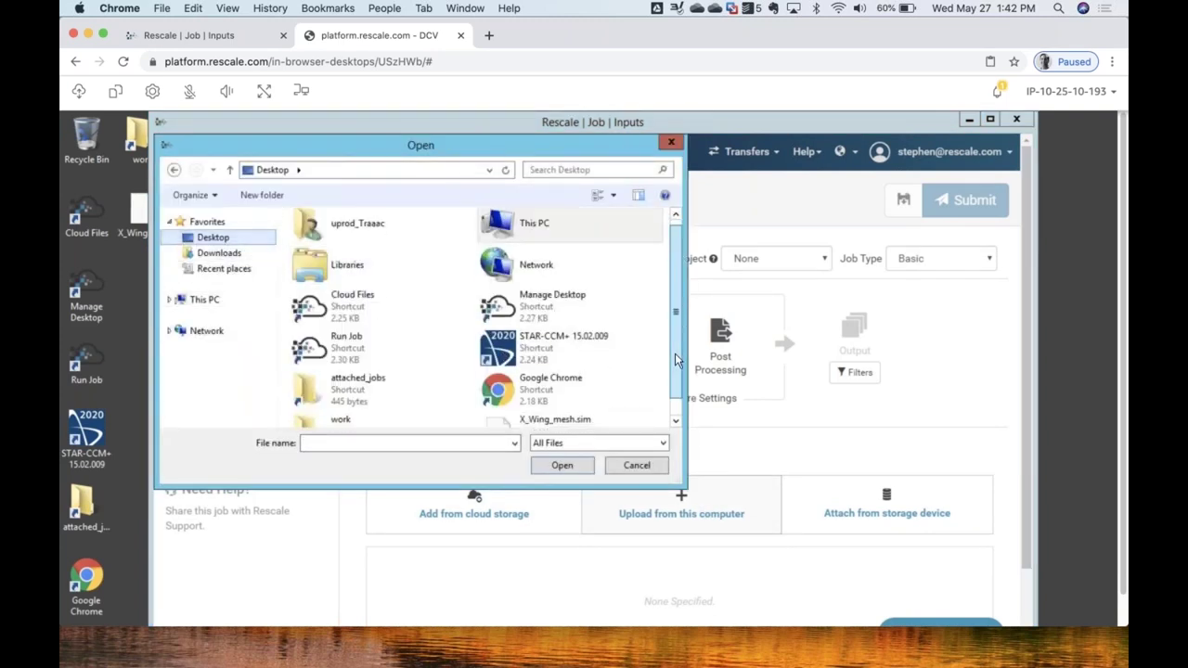
scroll(676, 360, down, 1)
click(549, 406)
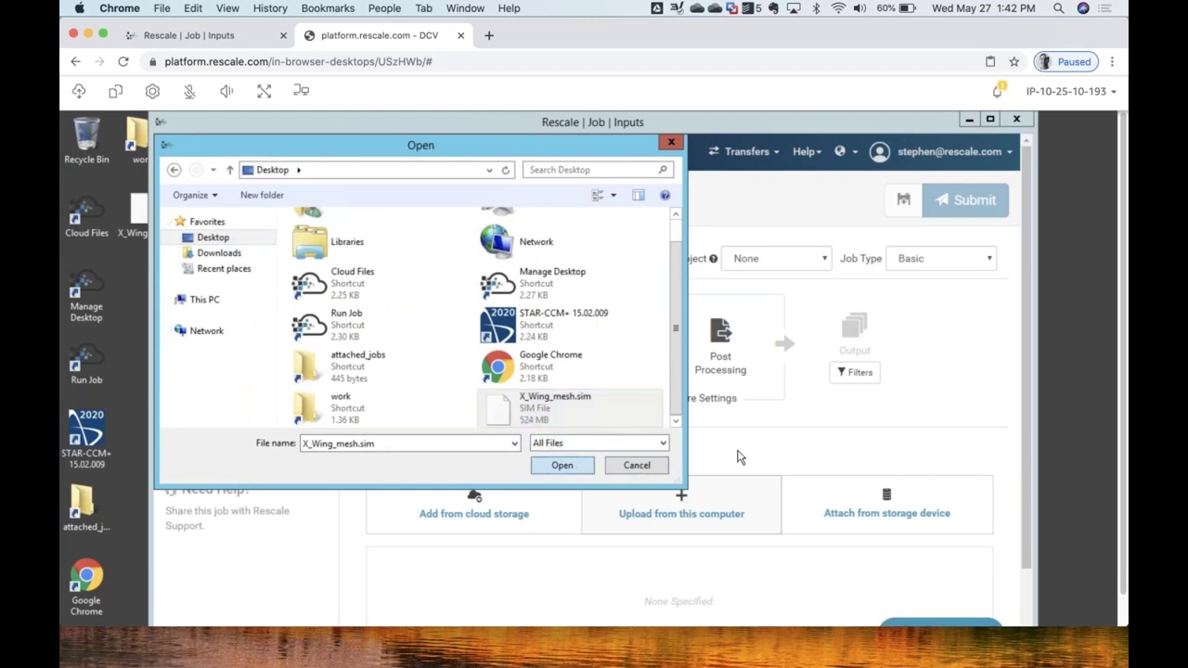
key(Return)
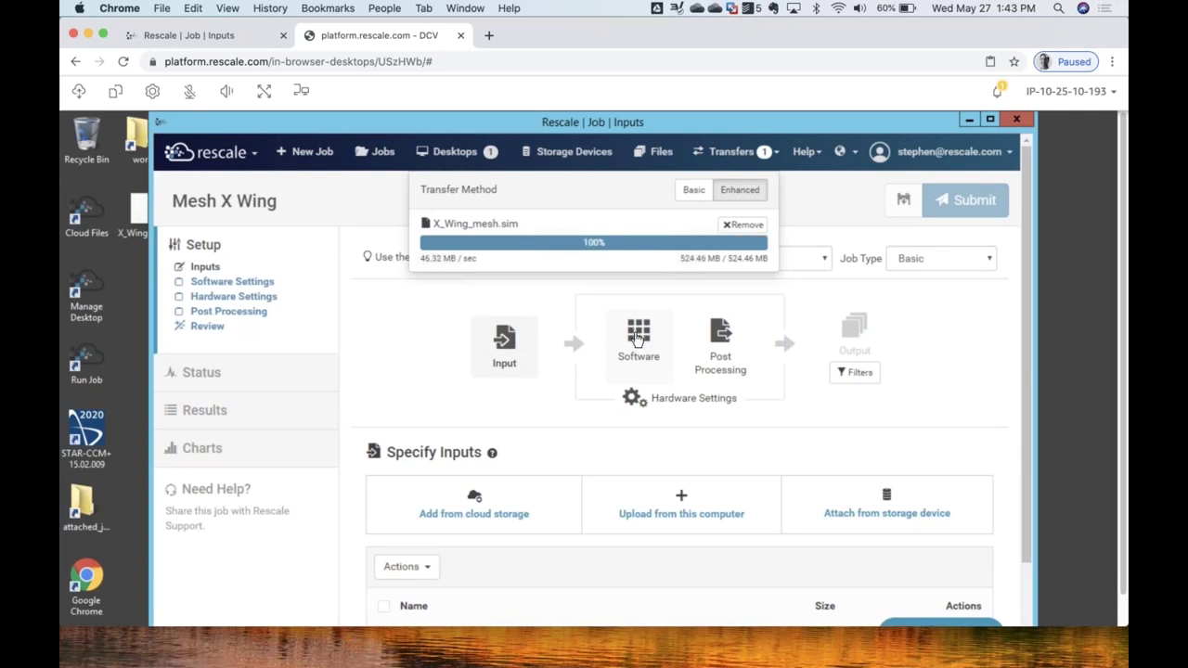
Select Simcenter STAR-CCM+ as the job's software with version 15.02.007 (Mixed Precision).
click(637, 343)
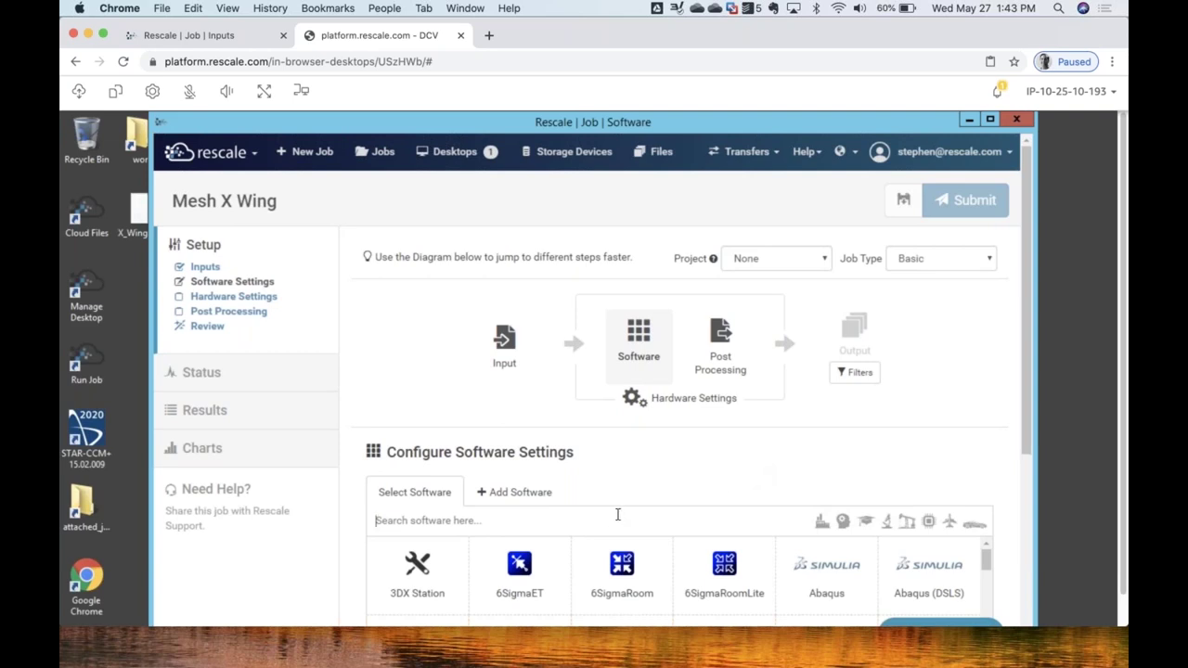
text(star)
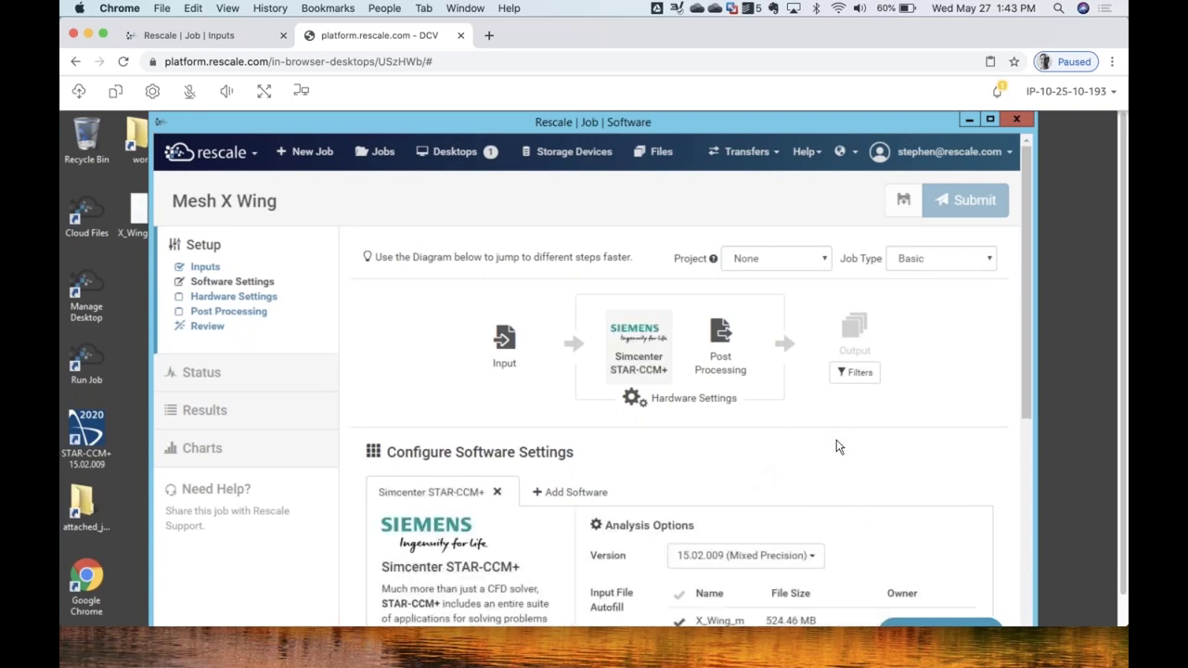
scroll(838, 444, down, 3)
click(804, 260)
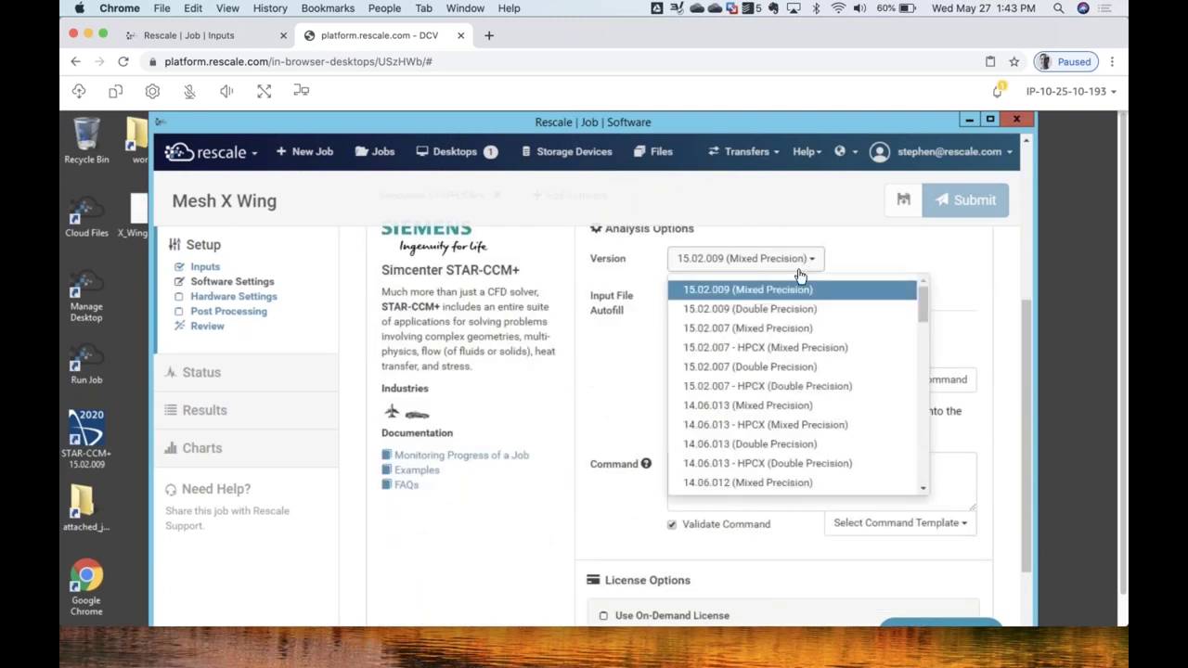
click(801, 331)
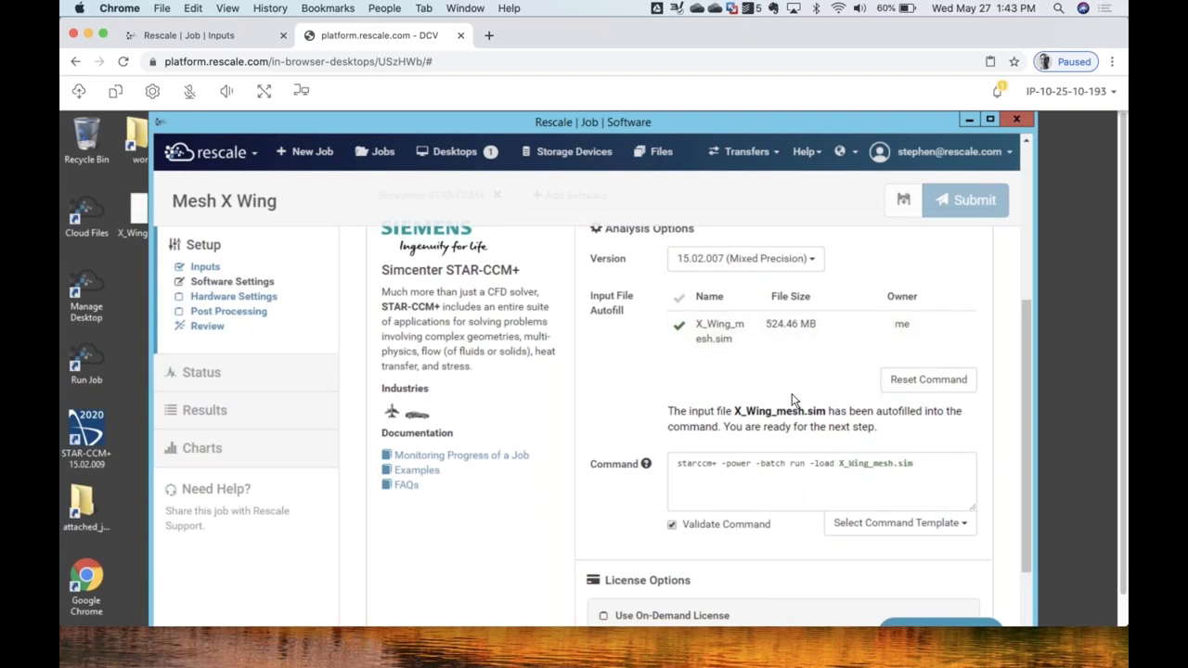
Replace "run" with "mesh" in the job command so it reads "starccm+ -power -batch mesh -load X_Wing_mesh.sim".
click(803, 463)
key(BackSpace)
key(BackSpace)
key(BackSpace)
key(BackSpace)
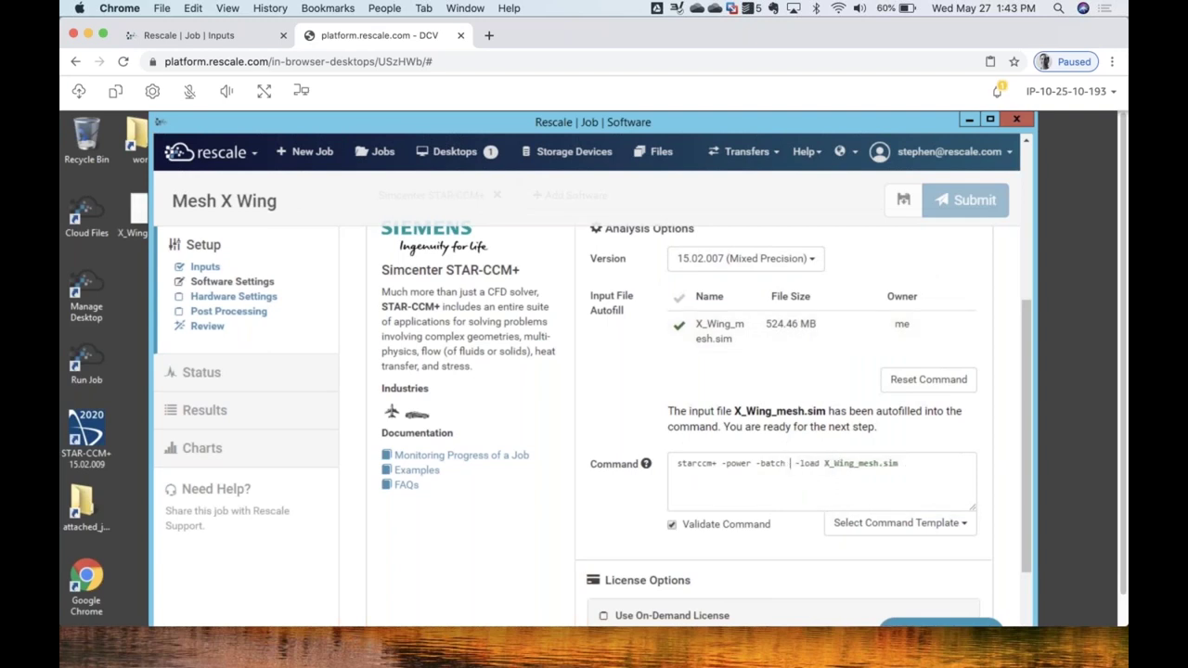
text(mesh)
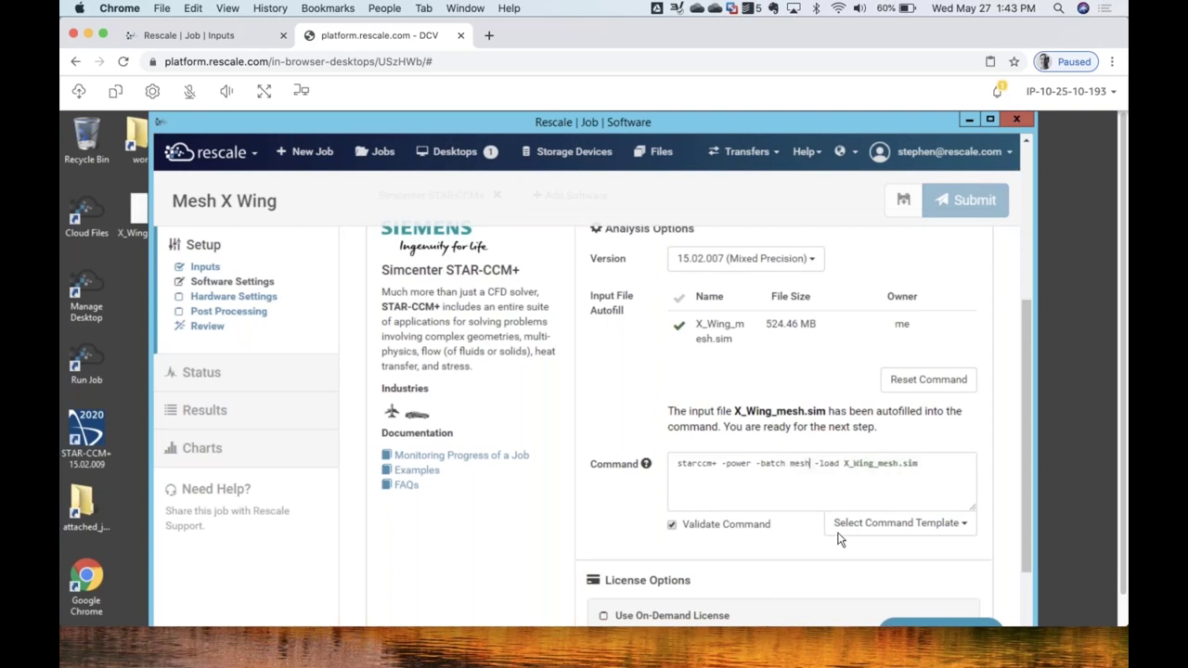
Choose to use an existing license and fill in the license server and the project code from saved values.
scroll(815, 535, down, 2)
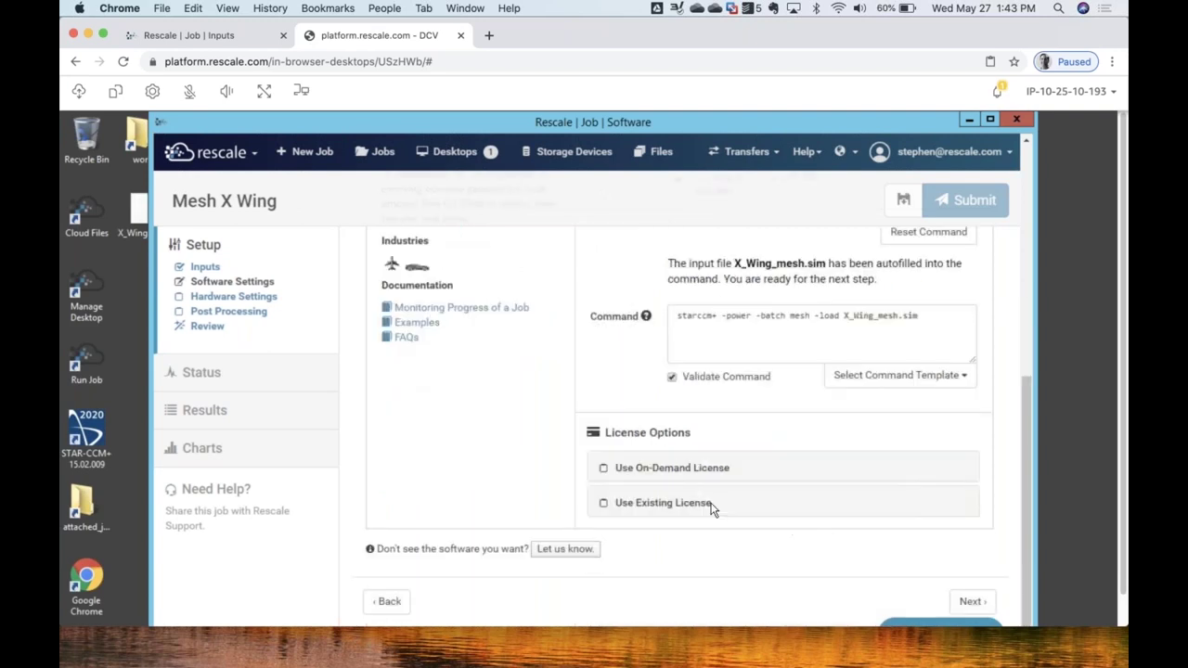
click(625, 501)
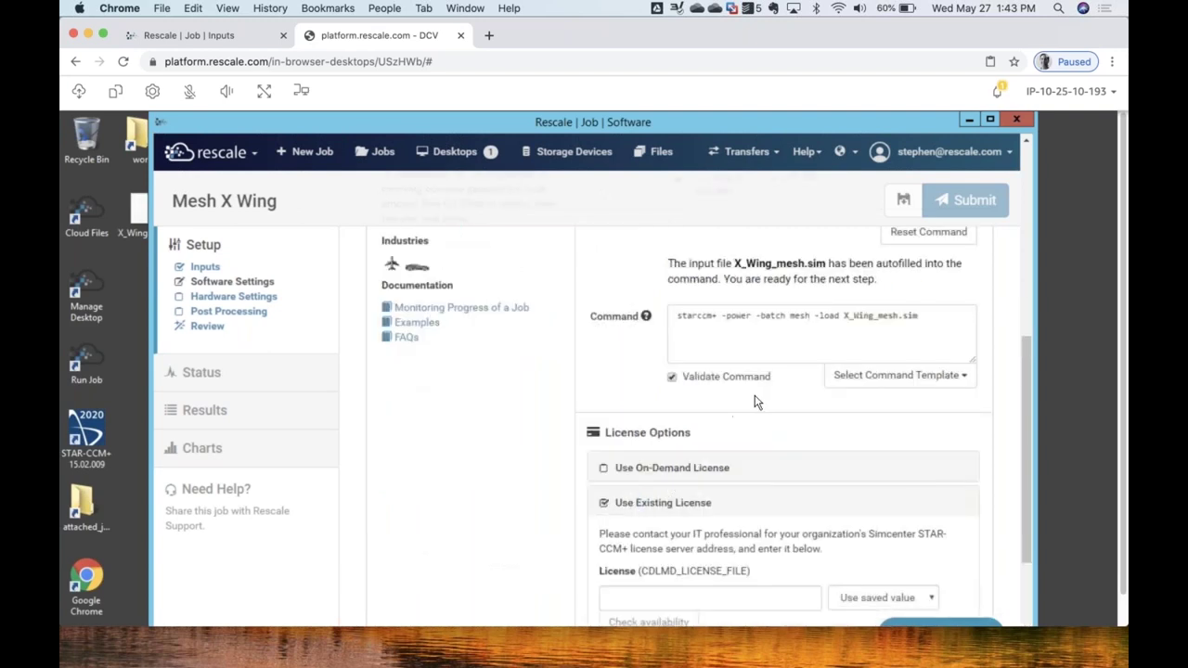
scroll(755, 403, down, 3)
click(889, 389)
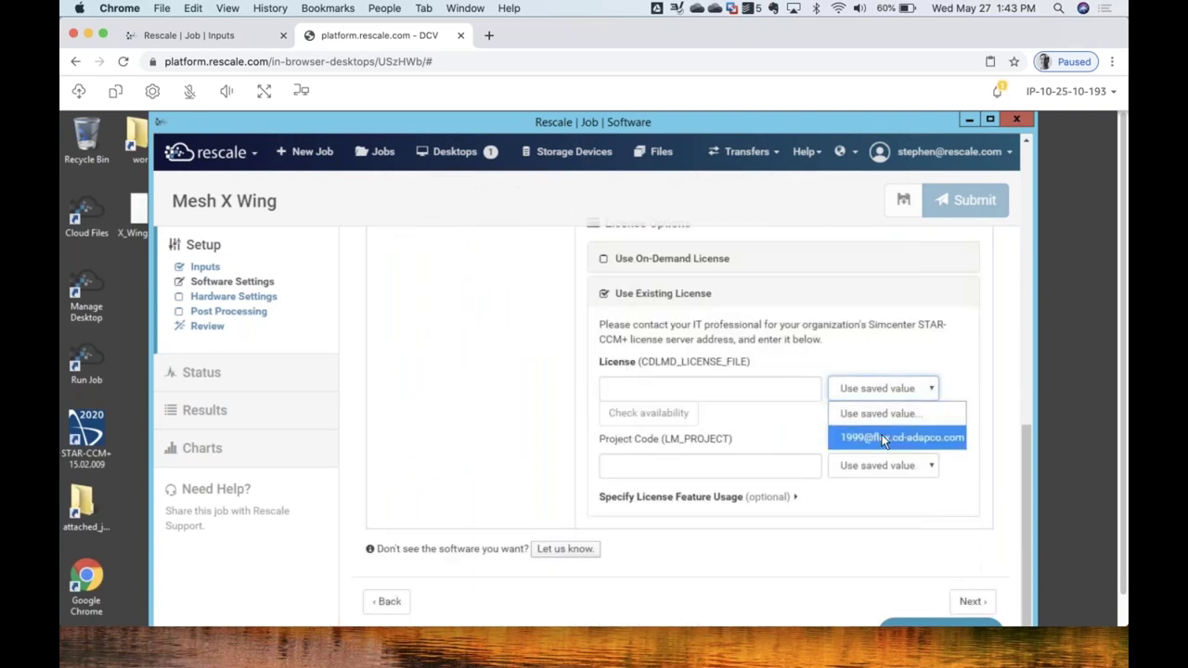
click(882, 434)
click(887, 468)
click(863, 514)
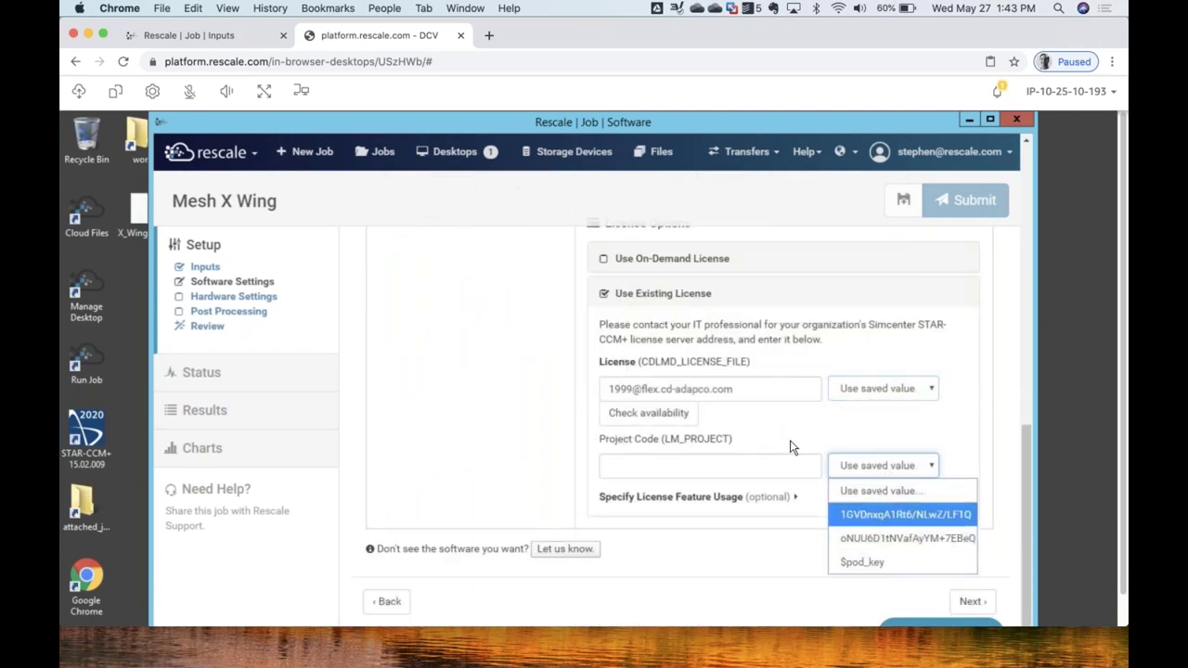
Review the job's software settings, including the license options, command and STAR-CCM+ version.
scroll(784, 443, up, 3)
scroll(784, 444, down, 4)
scroll(782, 442, up, 6)
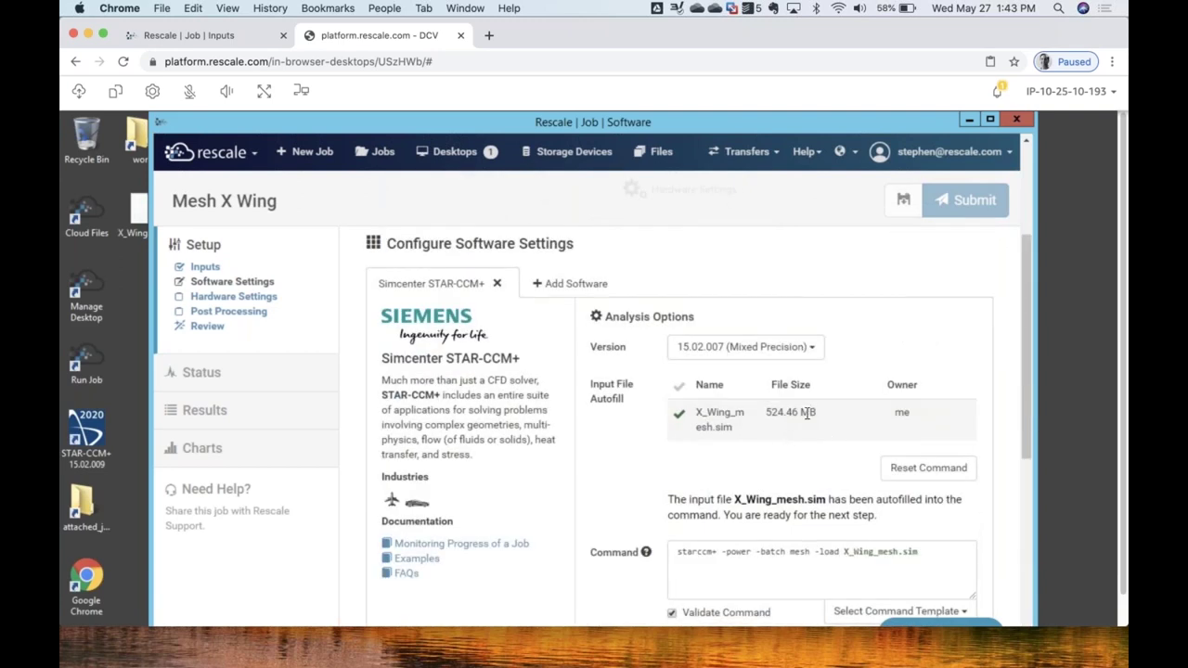
scroll(808, 417, up, 3)
scroll(812, 422, down, 1)
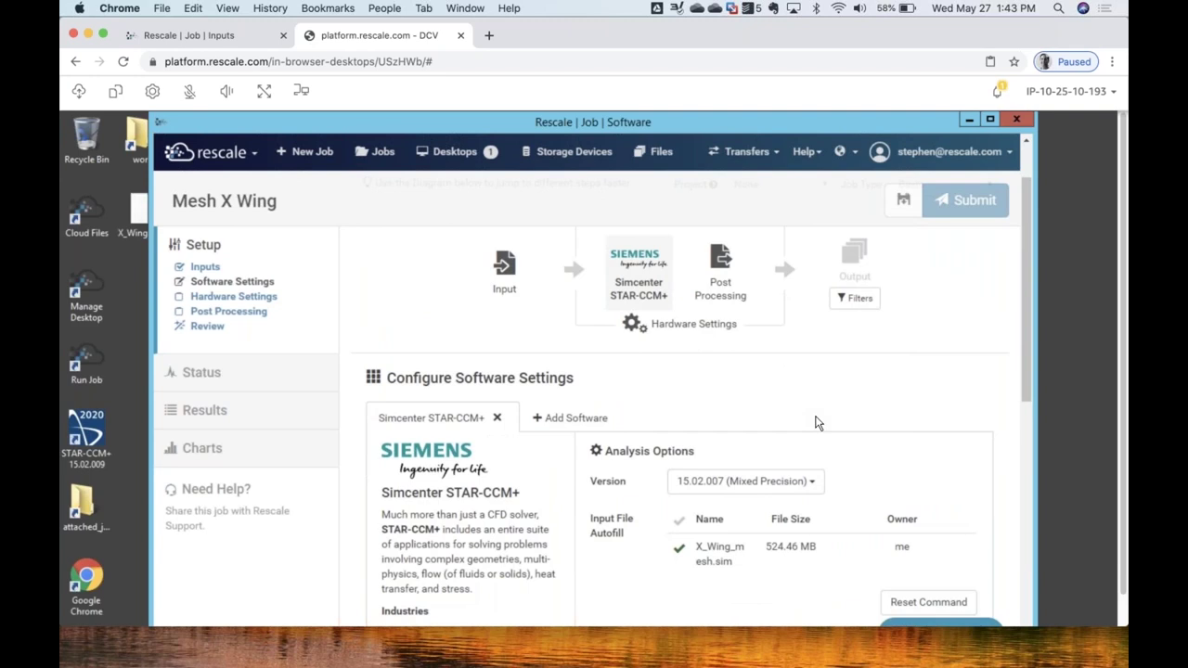
click(804, 482)
click(919, 417)
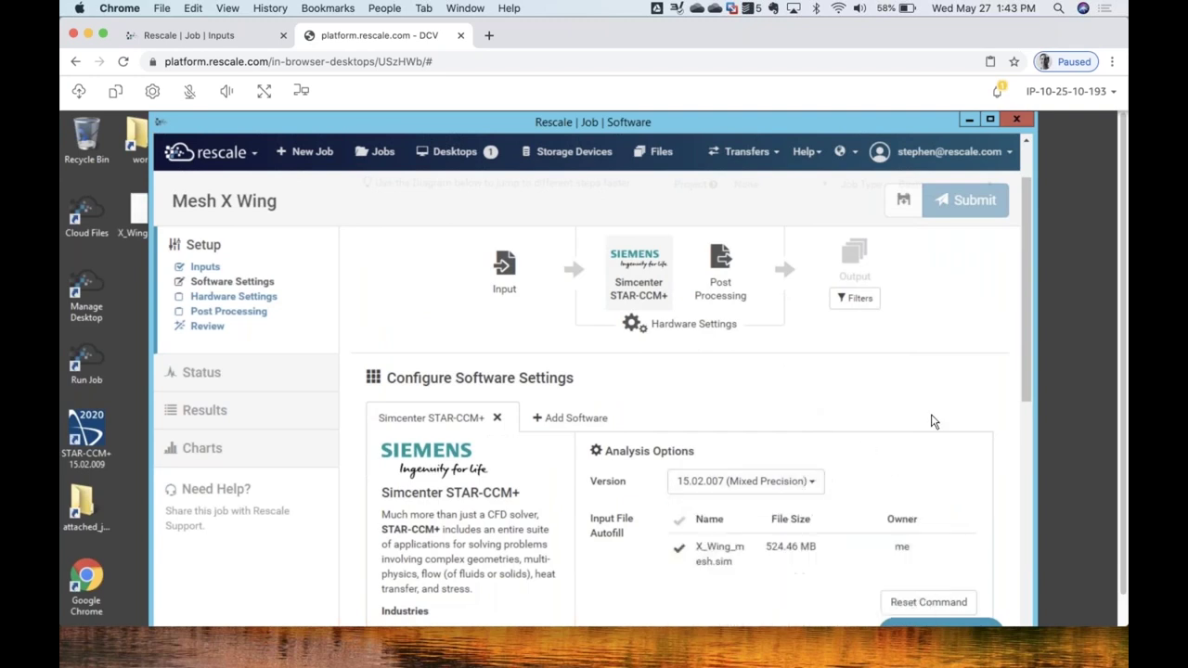
Open the job's hardware settings and examine the default hardware and the available core types.
click(696, 328)
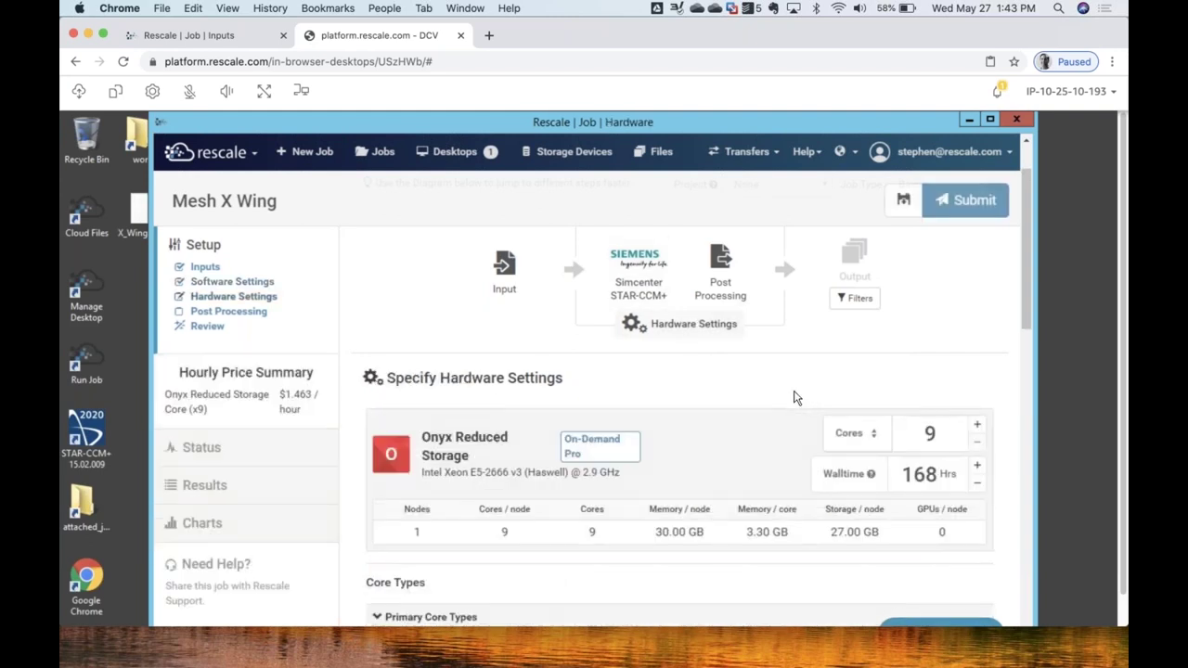
scroll(793, 398, down, 5)
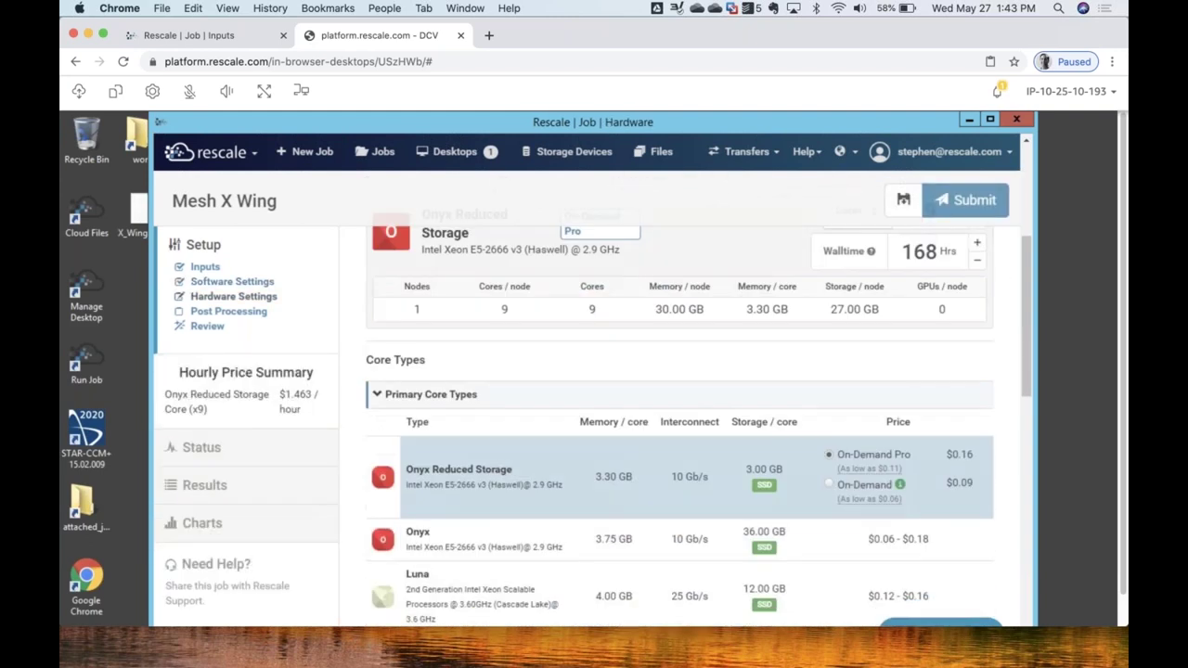
scroll(680, 417, down, 2)
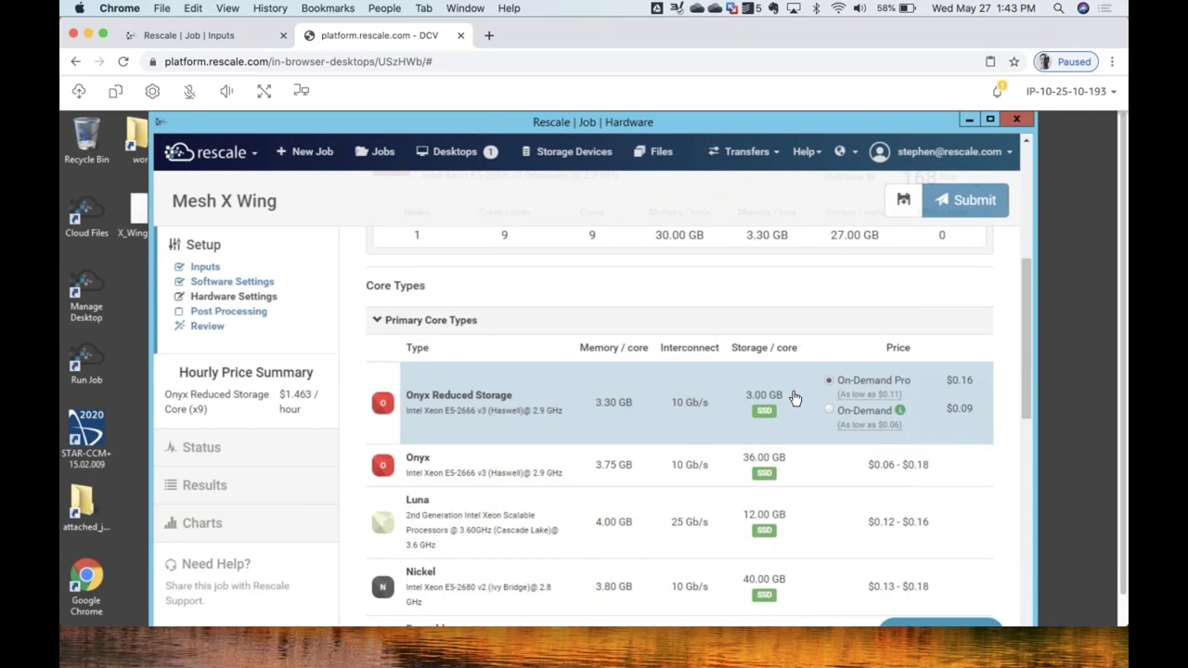
scroll(794, 397, up, 3)
scroll(840, 325, down, 3)
scroll(840, 325, up, 3)
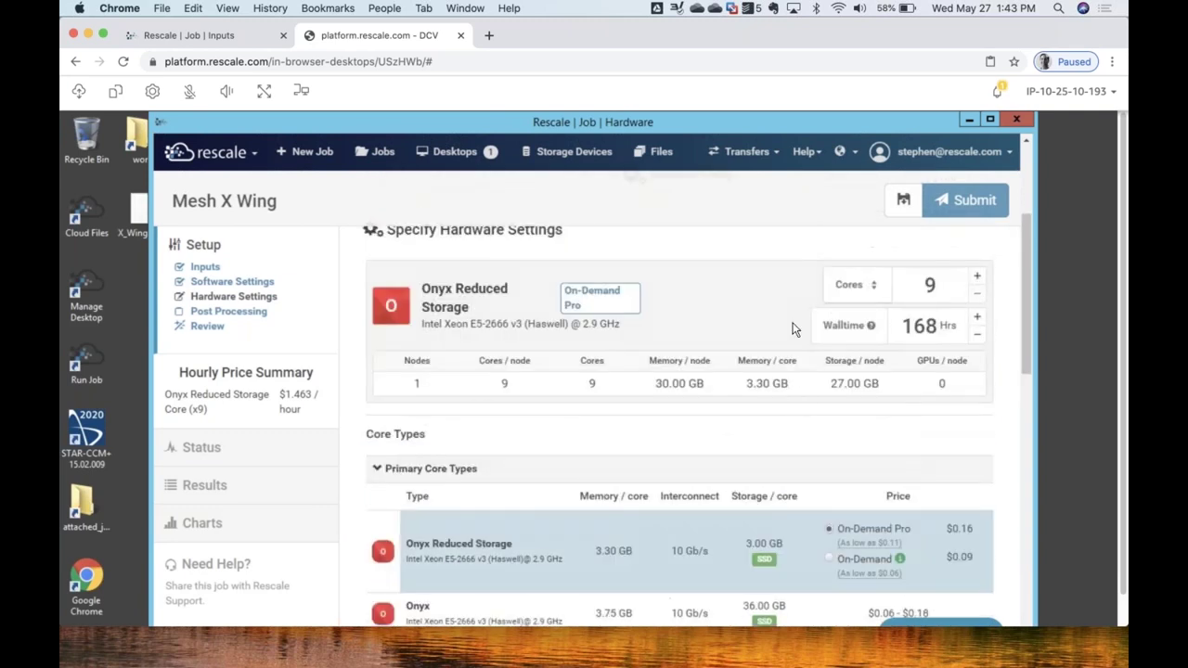
Specify the Onyx Reduced Storage hardware by nodes instead of cores, with one node.
click(880, 293)
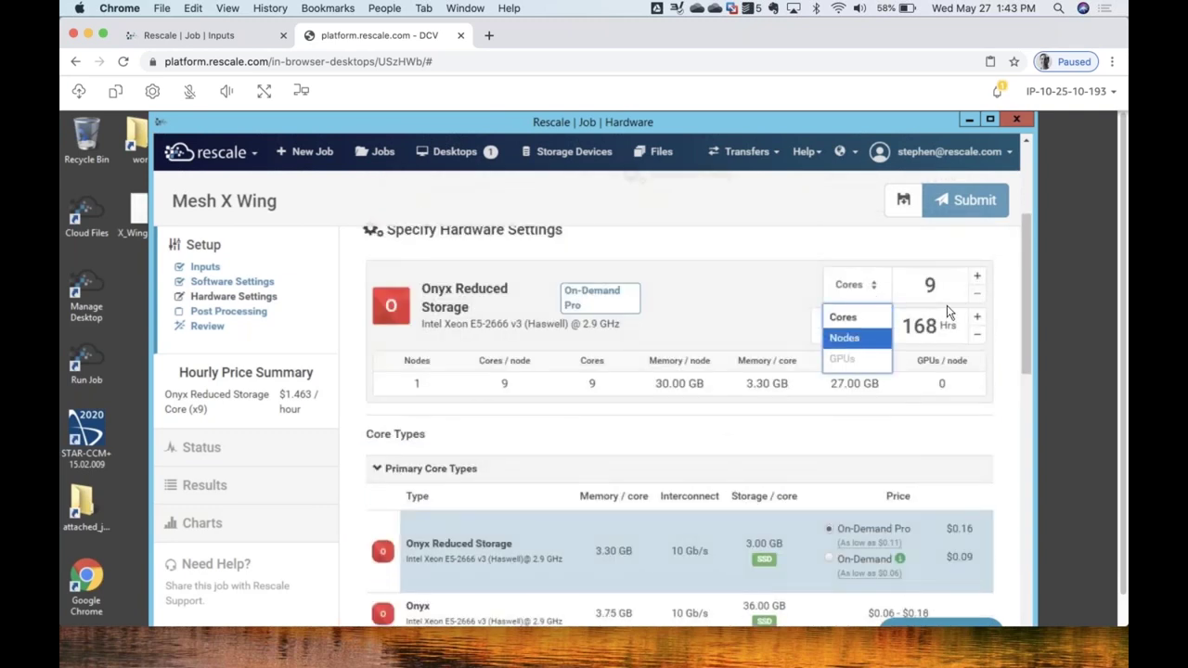
click(848, 339)
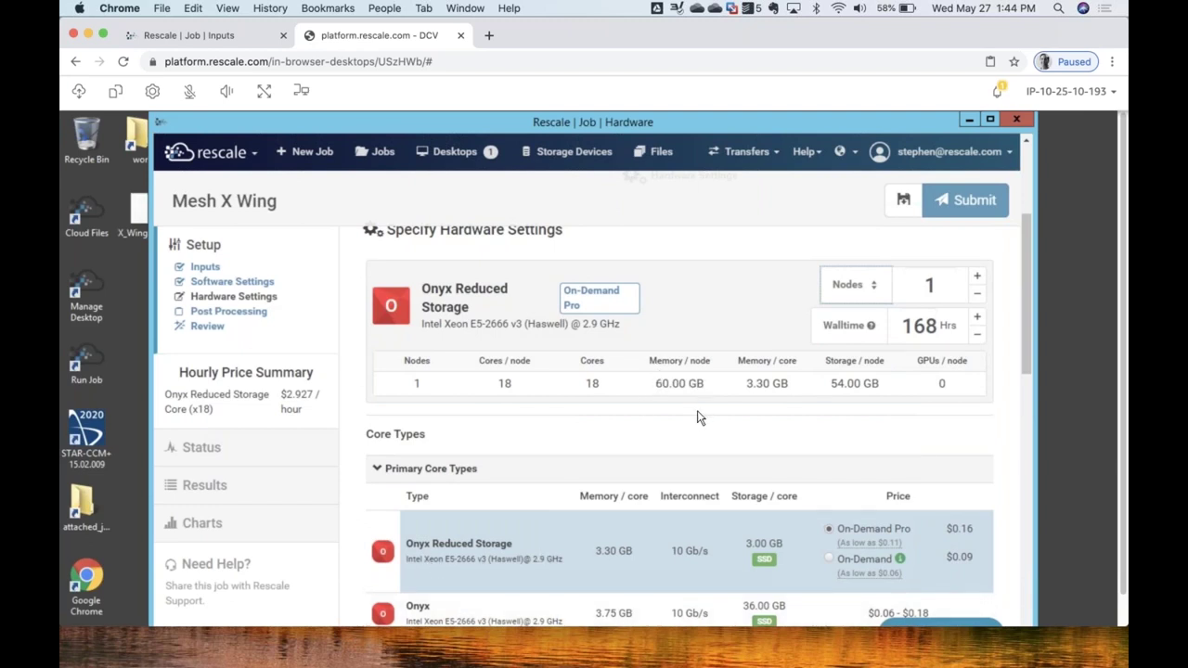
scroll(697, 414, up, 5)
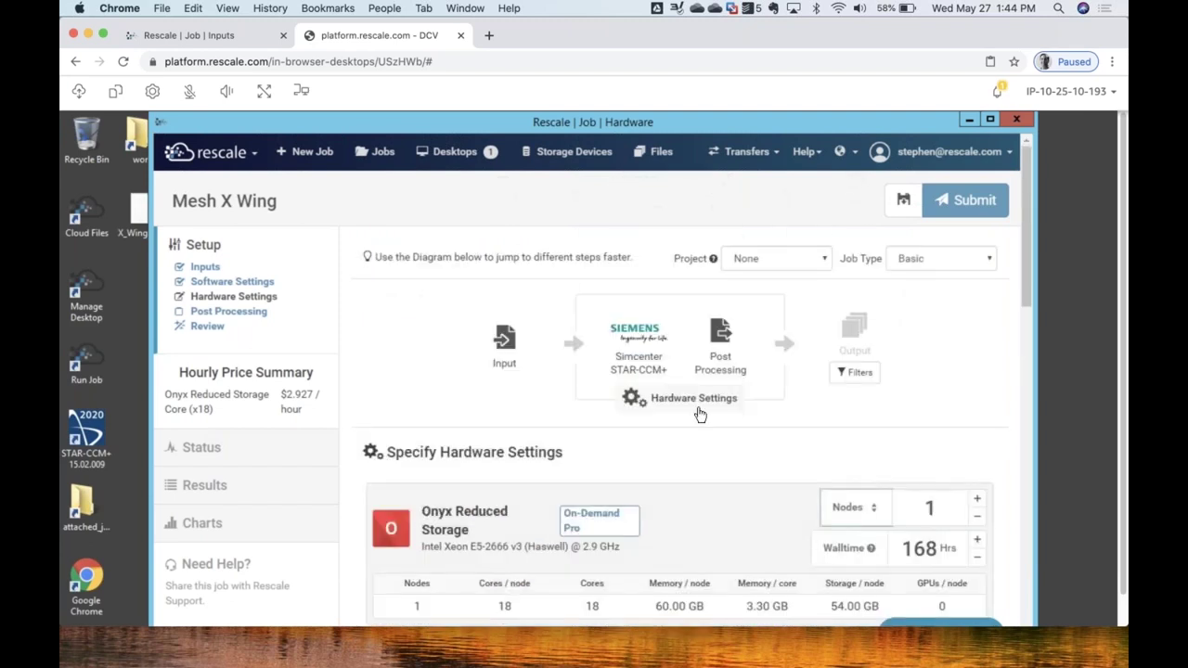
Select the Emerald core type for the job and specify the hardware by nodes, with one node.
scroll(700, 414, down, 12)
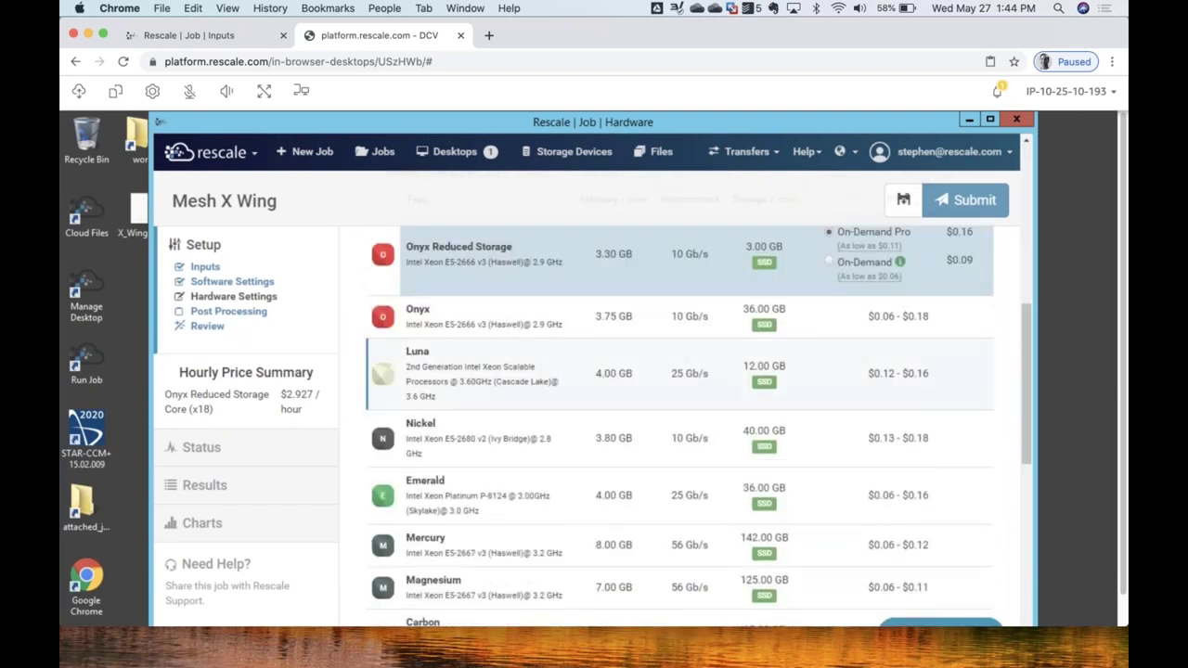
scroll(564, 417, down, 2)
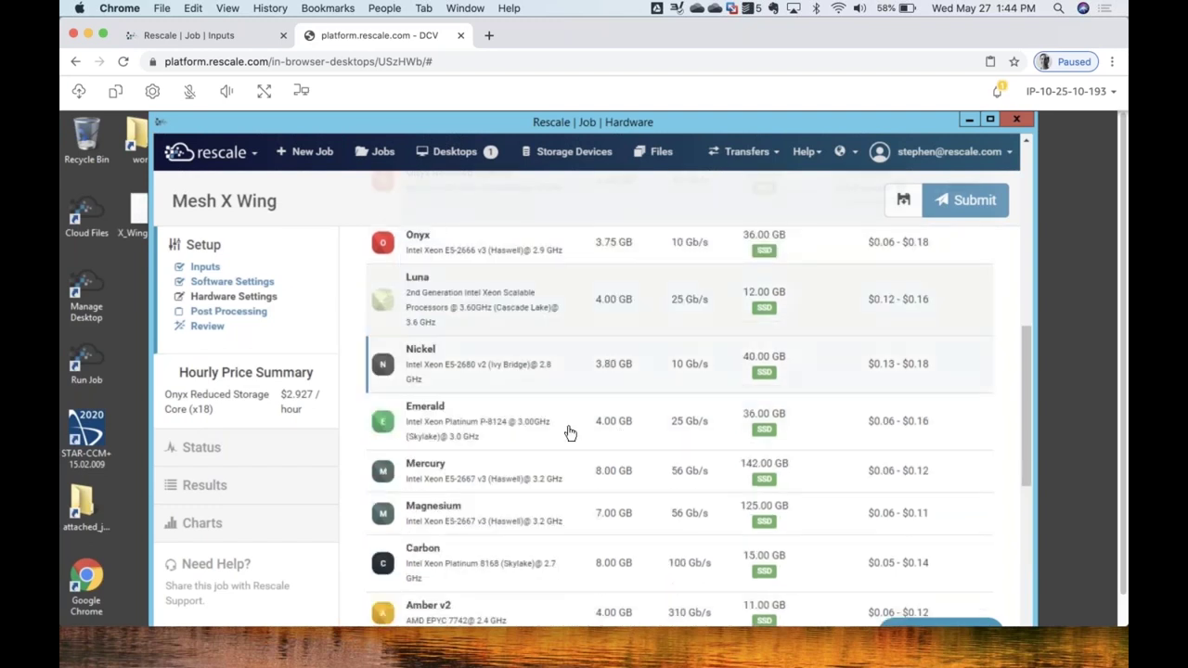
click(571, 432)
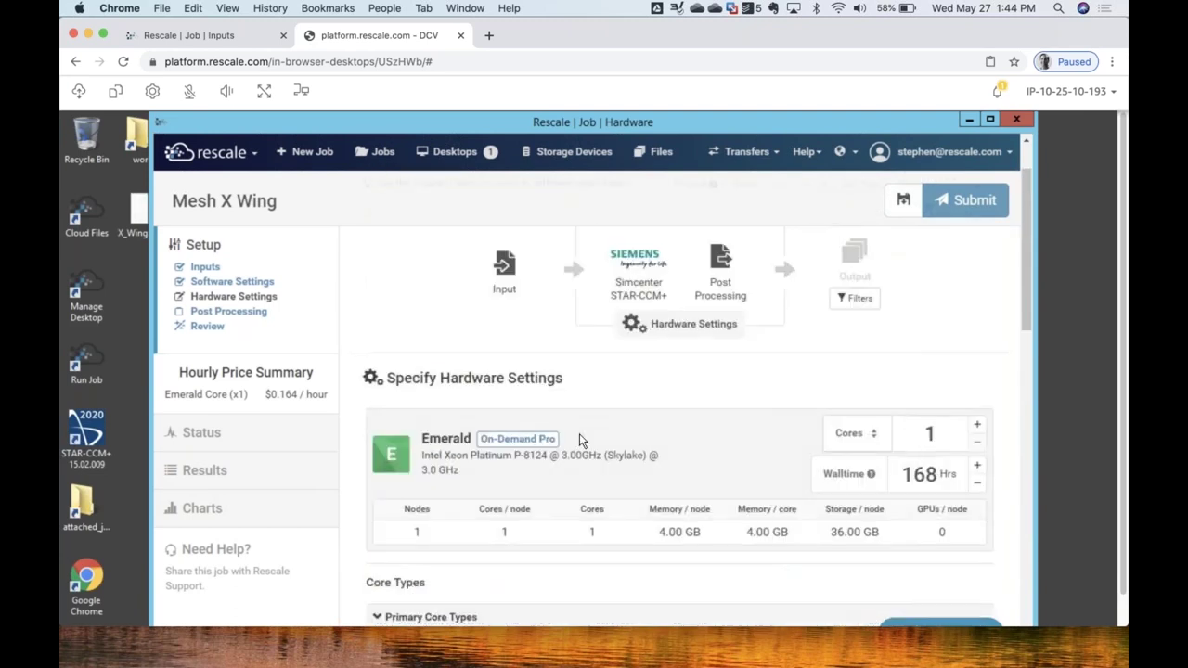
scroll(580, 434, down, 2)
click(882, 360)
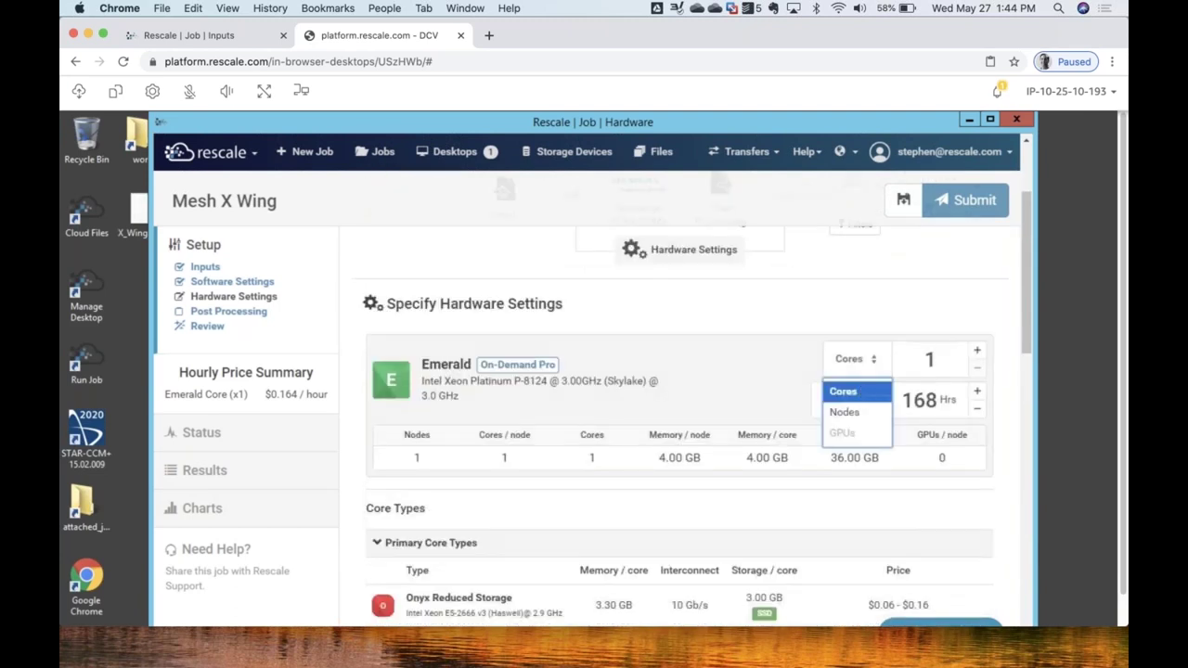
click(844, 414)
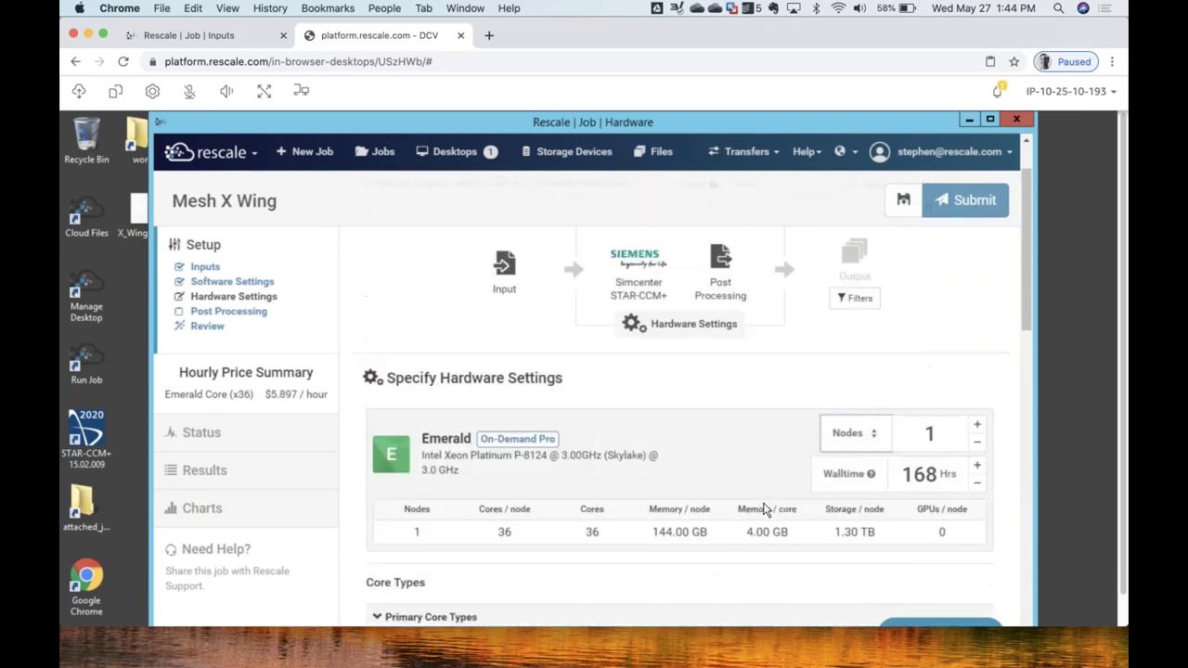
Choose the Carbon core type (Intel Xeon Platinum 8168) from the primary core types as the job's hardware.
scroll(766, 508, down, 5)
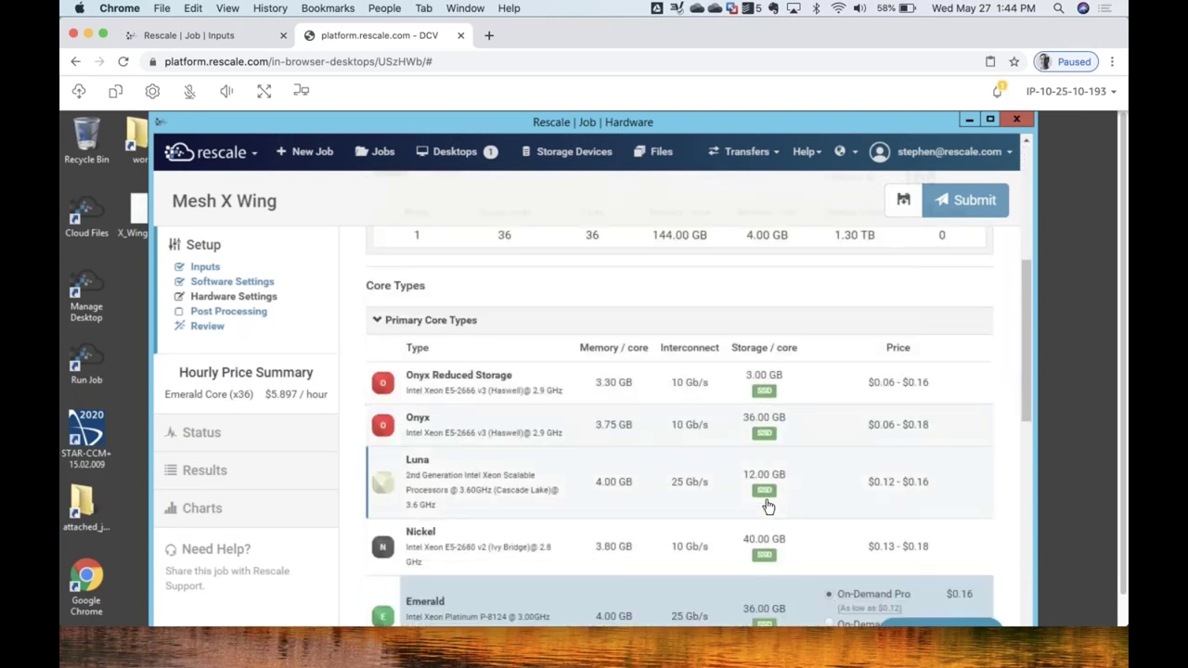
scroll(696, 454, down, 1)
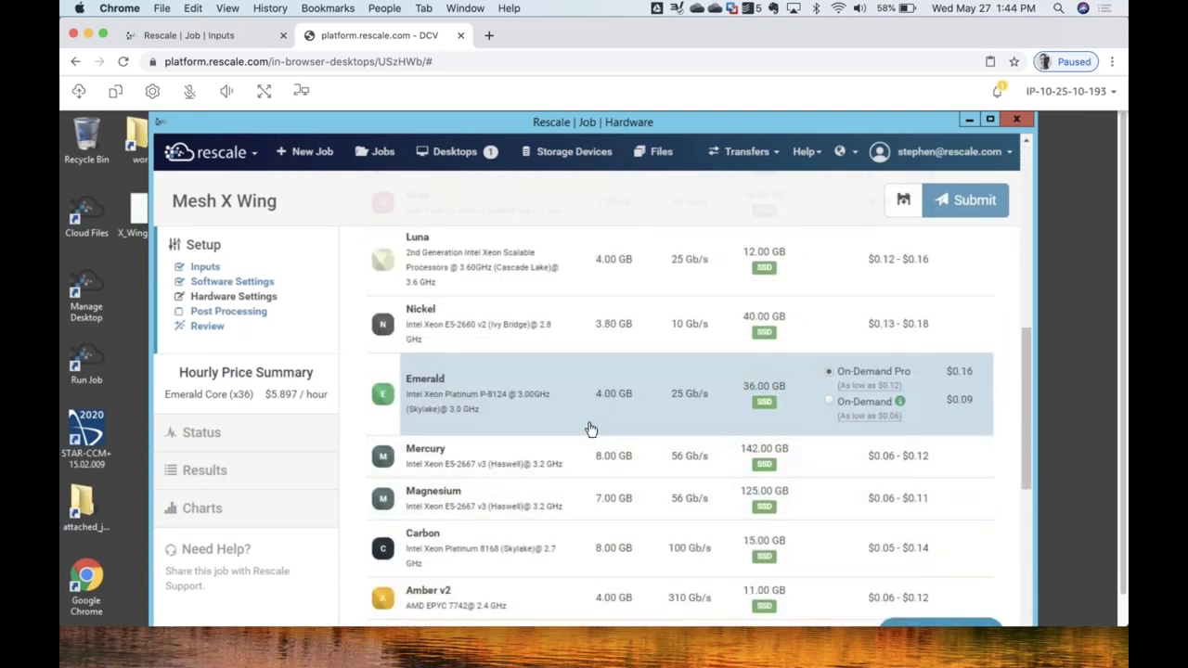
scroll(591, 429, down, 1)
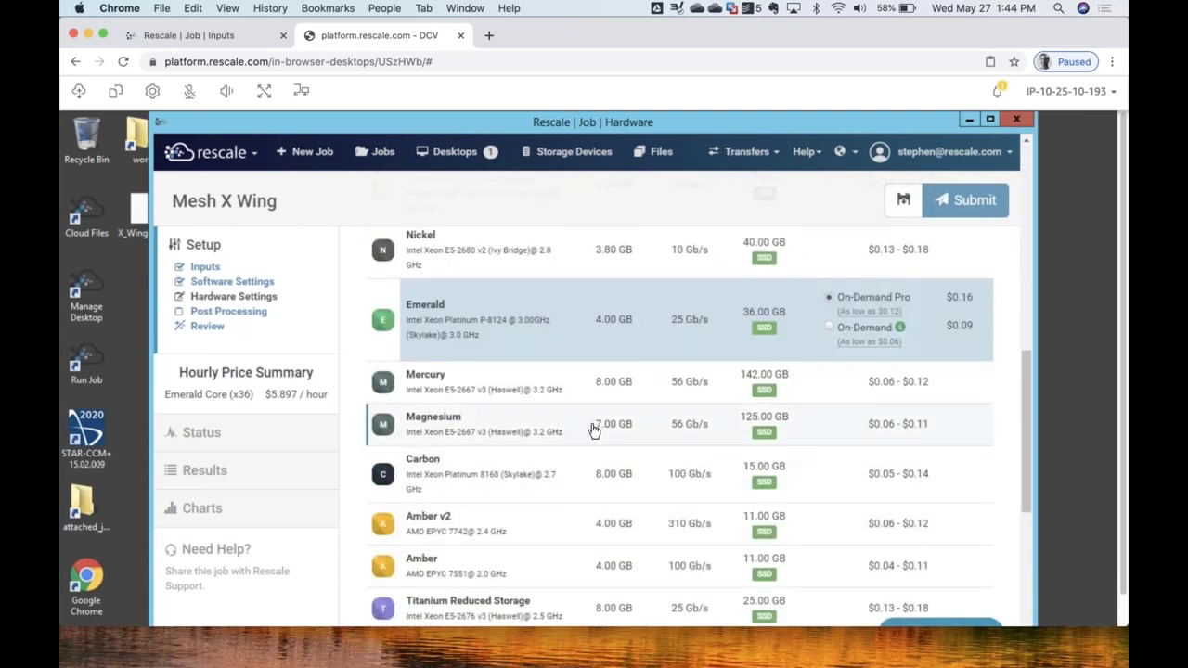
click(577, 480)
scroll(646, 501, up, 1)
scroll(643, 499, down, 4)
scroll(643, 499, up, 7)
scroll(647, 501, up, 3)
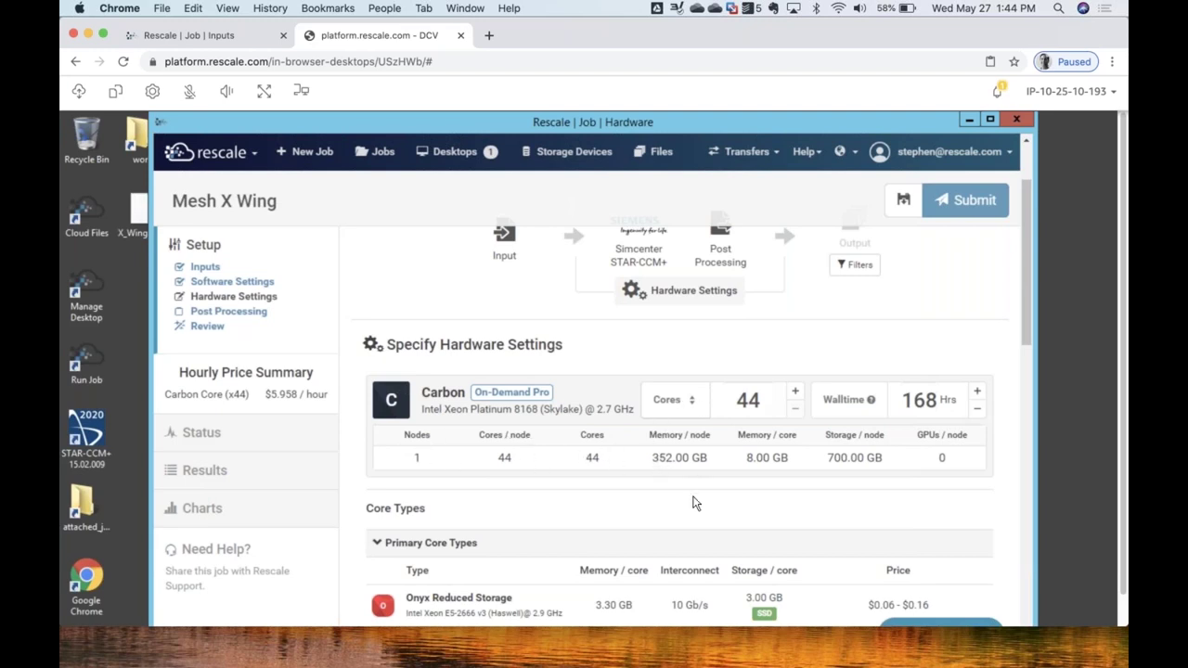
Check the Carbon hardware configuration and submit the Mesh X Wing job.
scroll(694, 499, up, 1)
scroll(694, 499, down, 4)
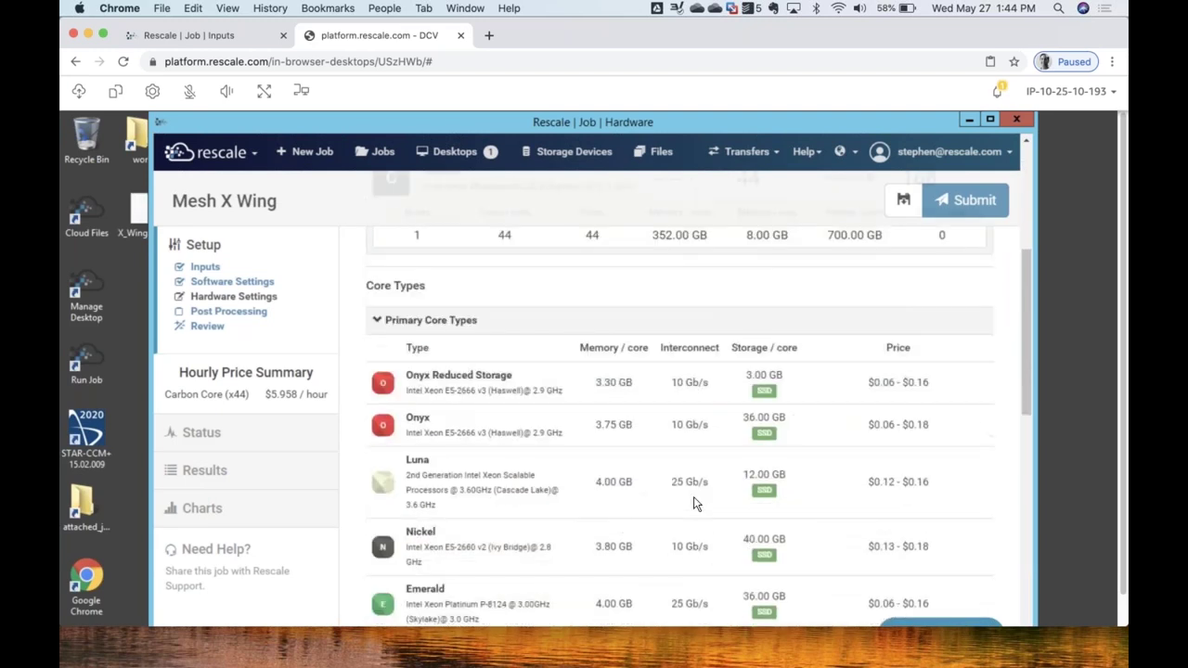
scroll(698, 502, up, 4)
scroll(698, 501, up, 1)
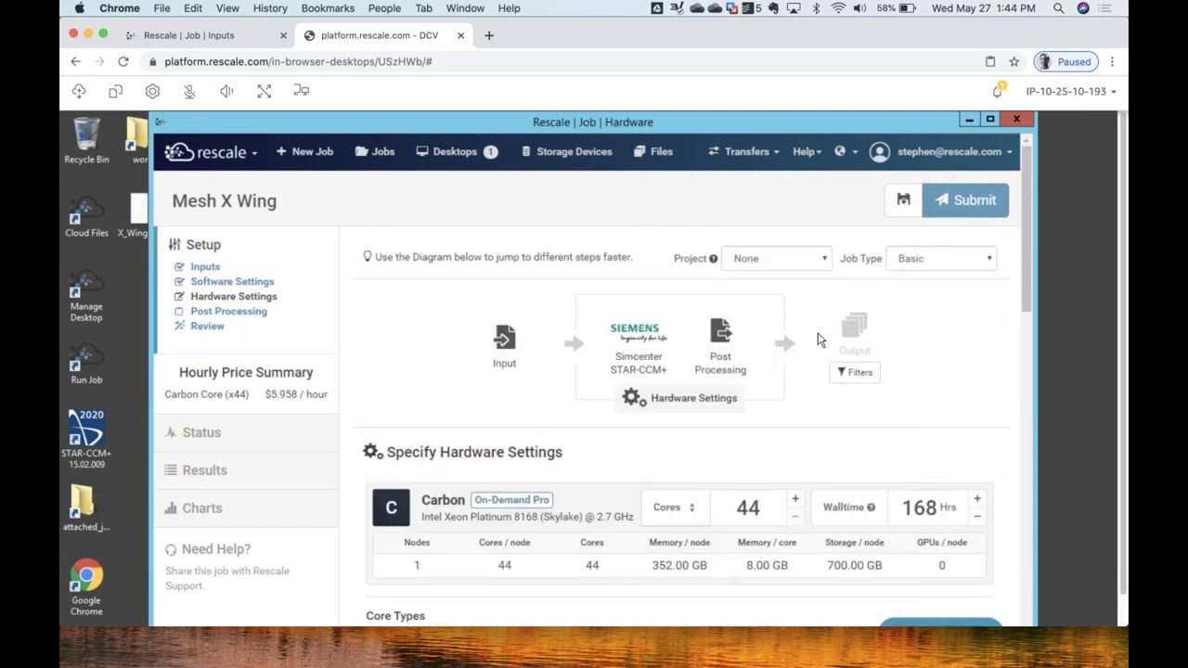
click(974, 206)
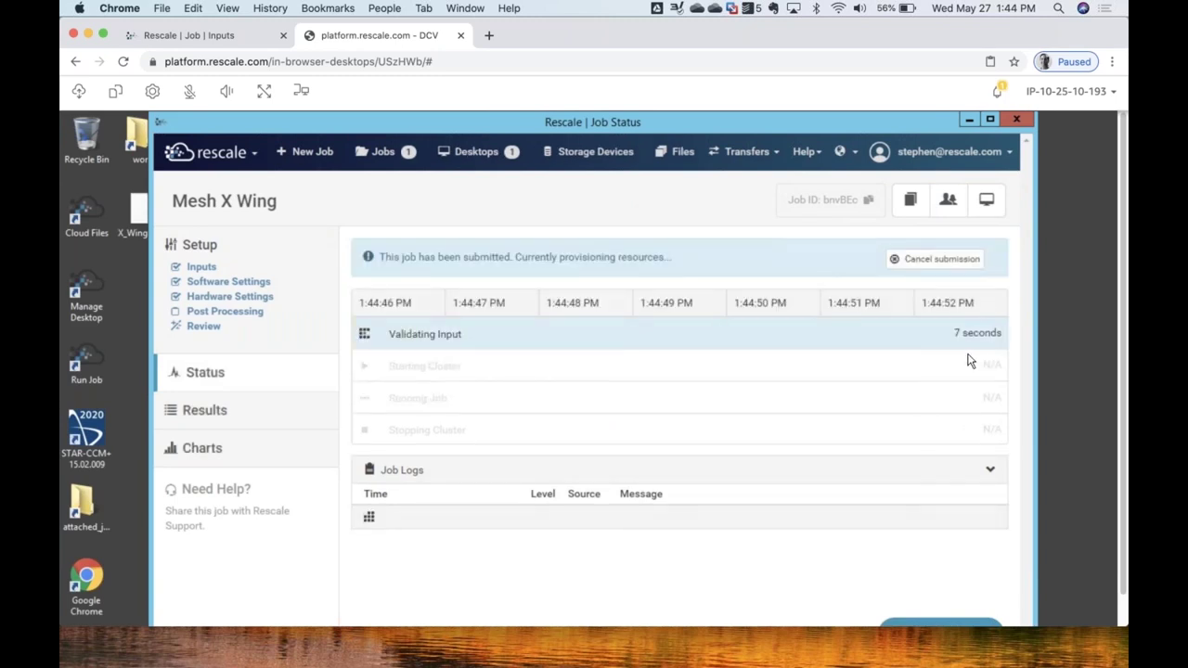
Clone the submitted mesh job and rename the copy "Mesh X Wing v15.02.009".
click(910, 202)
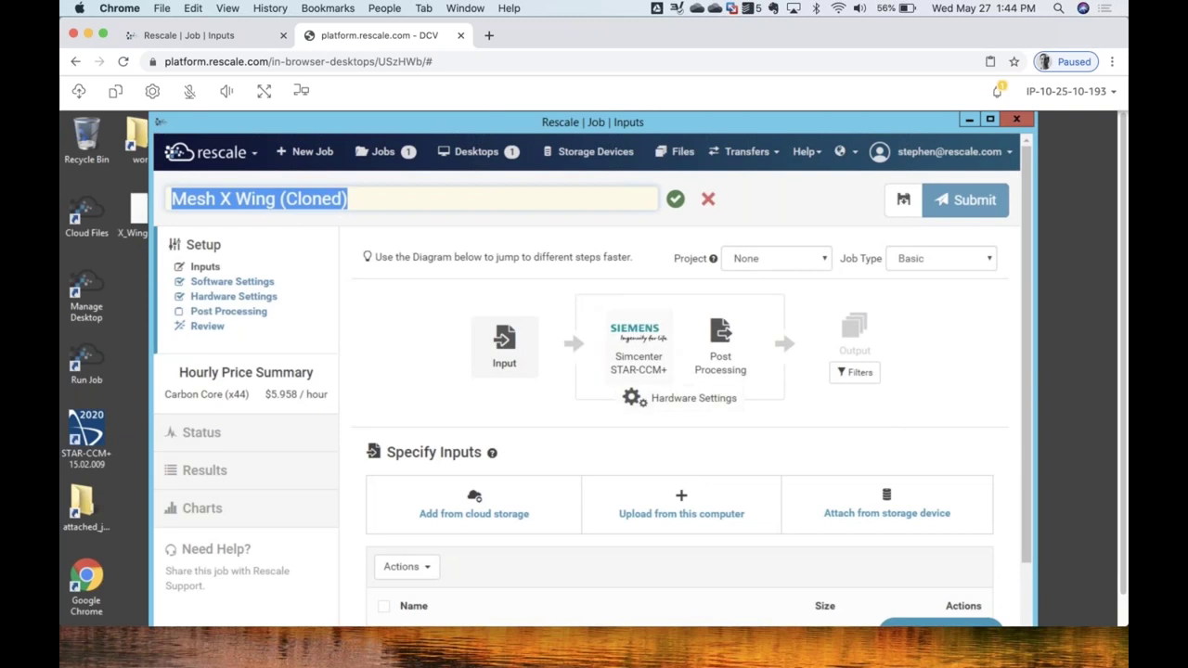
click(388, 197)
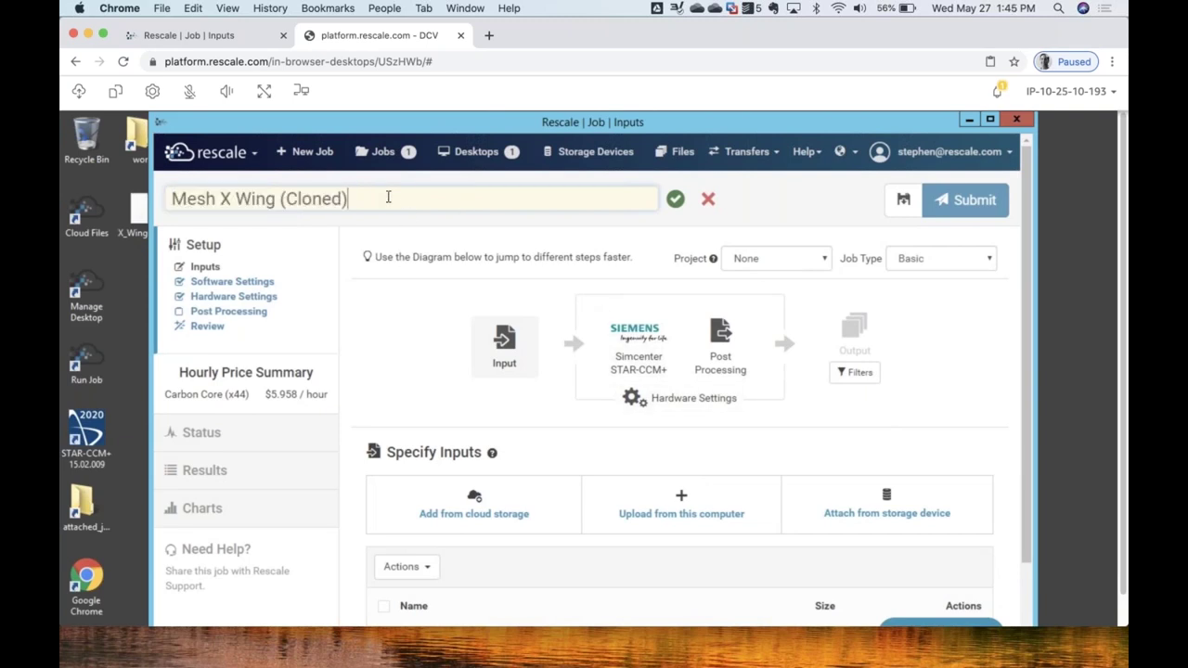
key(BackSpace)
key(BackSpace)
key(BackSpace)
key(BackSpace)
key(BackSpace)
text(v15.)
text(002)
key(BackSpace)
text(2.009)
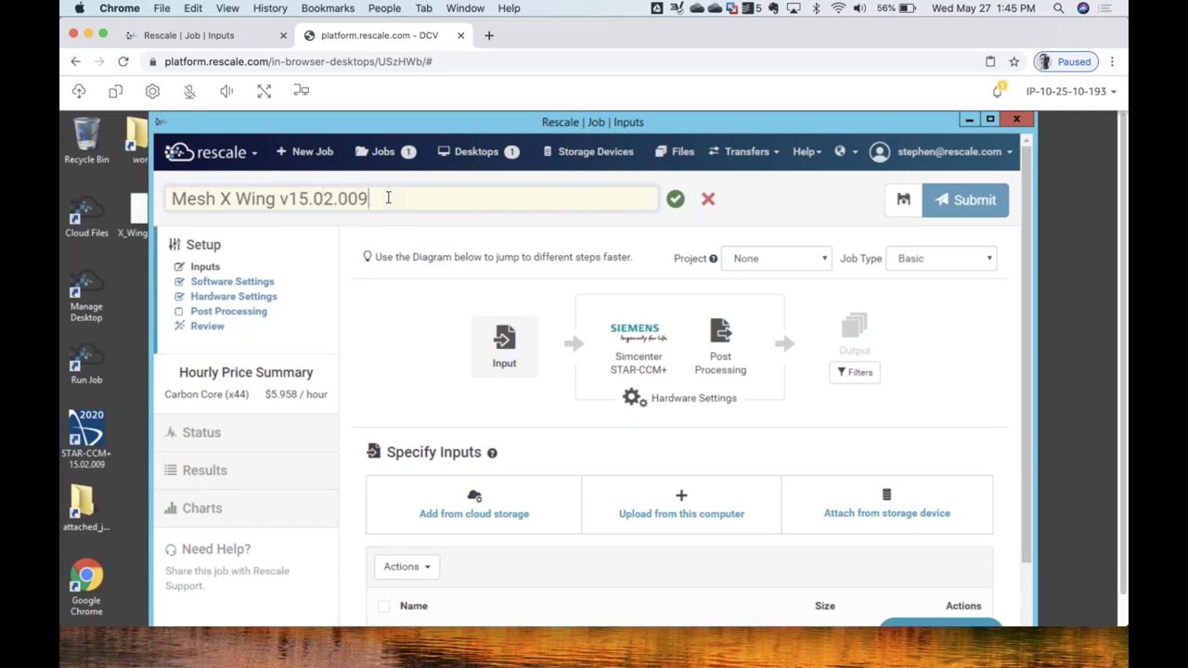
key(Return)
Set the cloned job's STAR-CCM+ version to 15.02.009 (Mixed Precision) and submit the job.
click(705, 401)
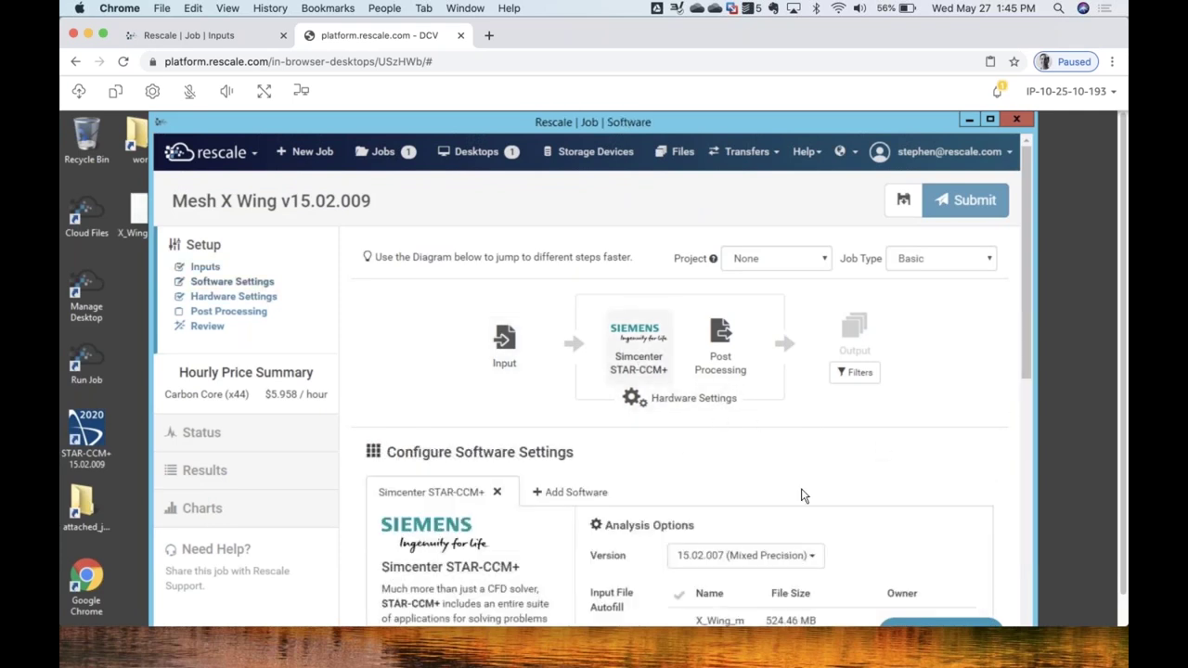
scroll(804, 493, down, 2)
click(770, 487)
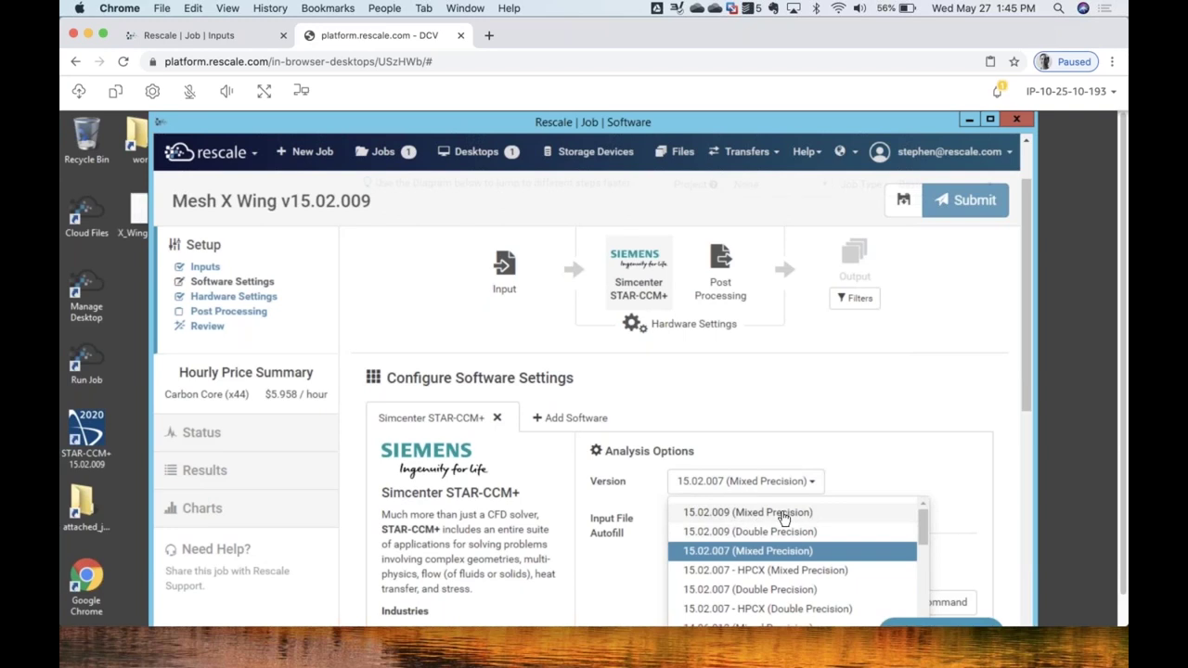
click(784, 518)
click(793, 483)
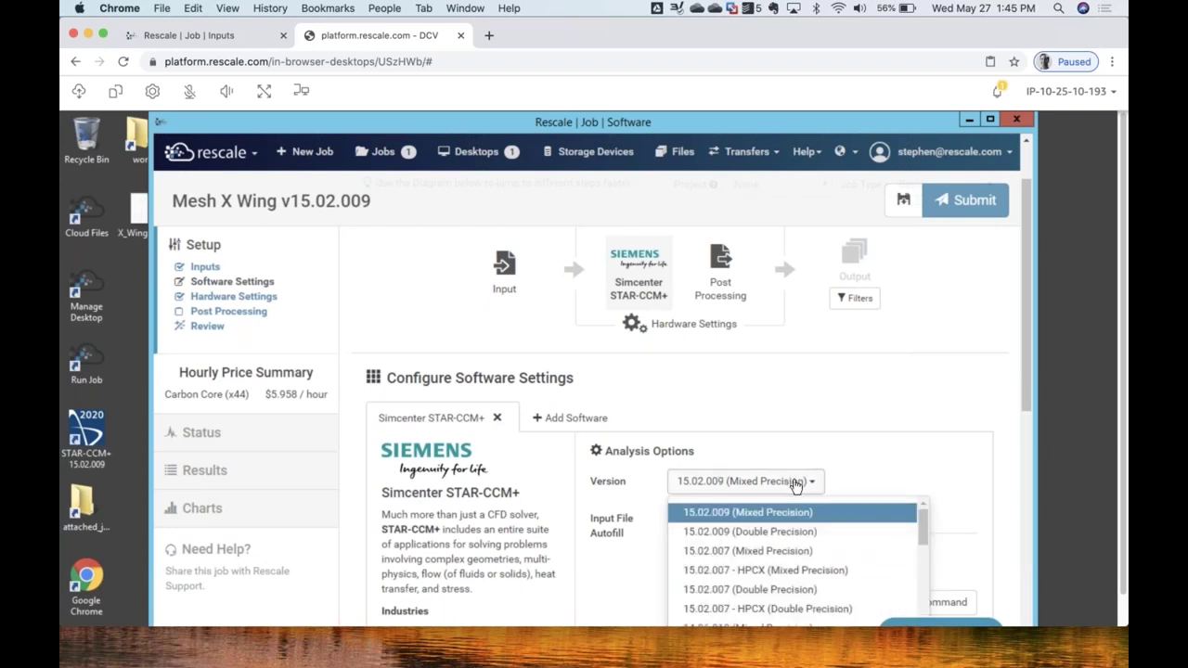
click(914, 430)
click(965, 200)
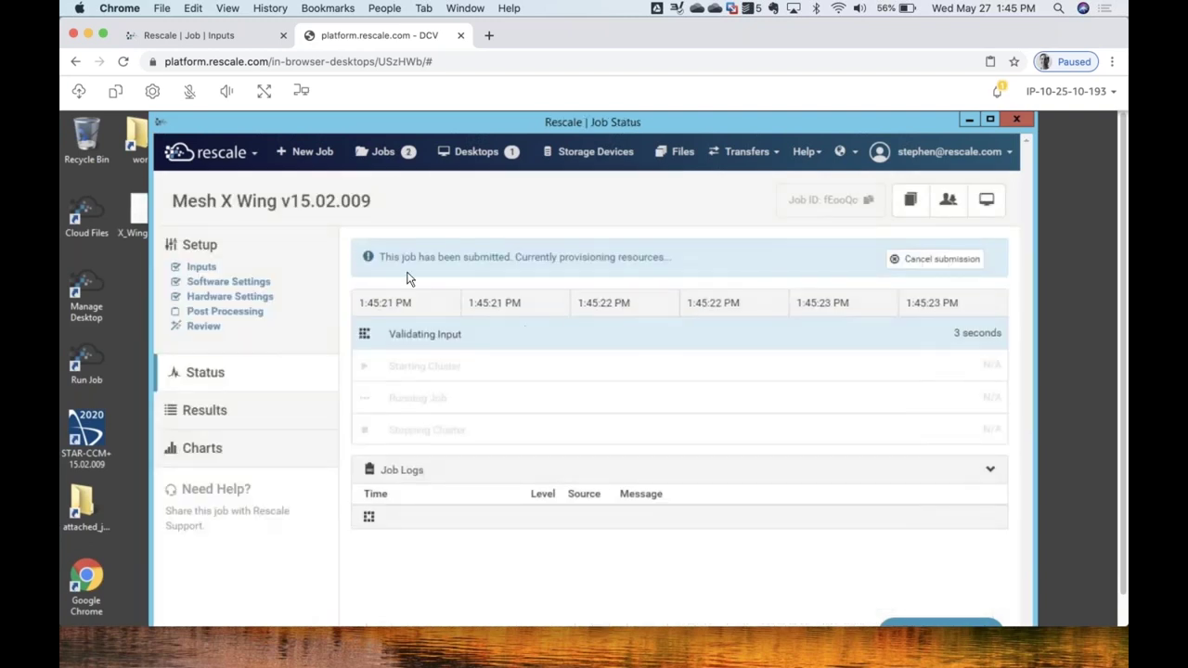
Open the status of the original Mesh X Wing job from the jobs list and show the remote desktop full screen.
click(383, 156)
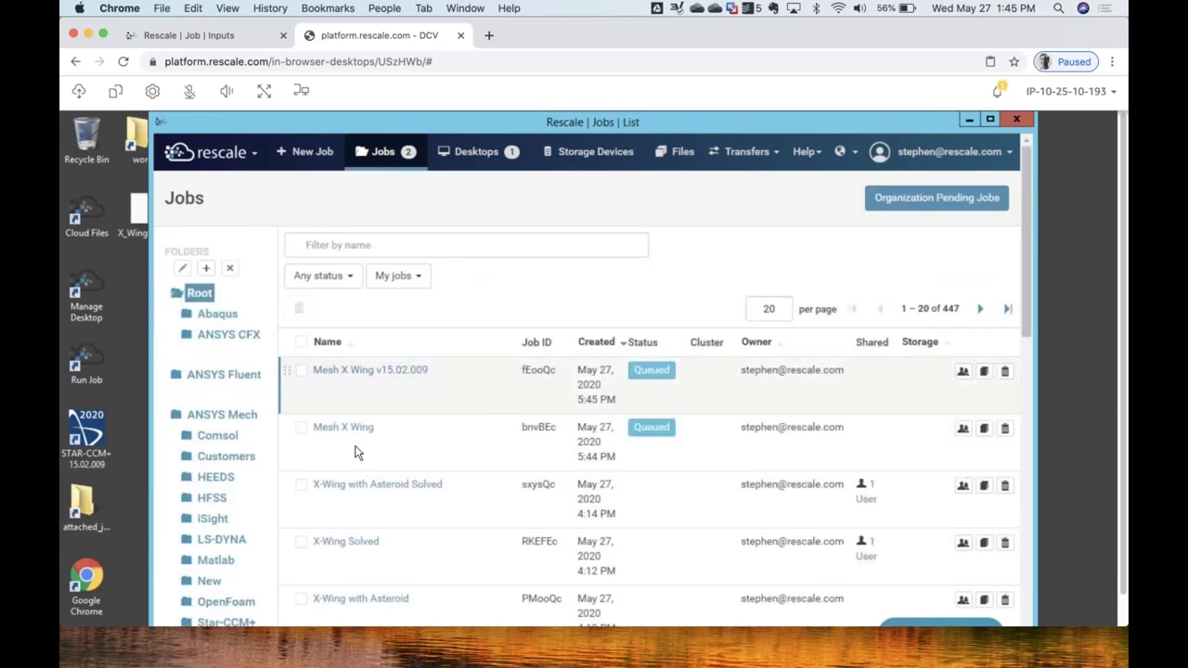
click(348, 429)
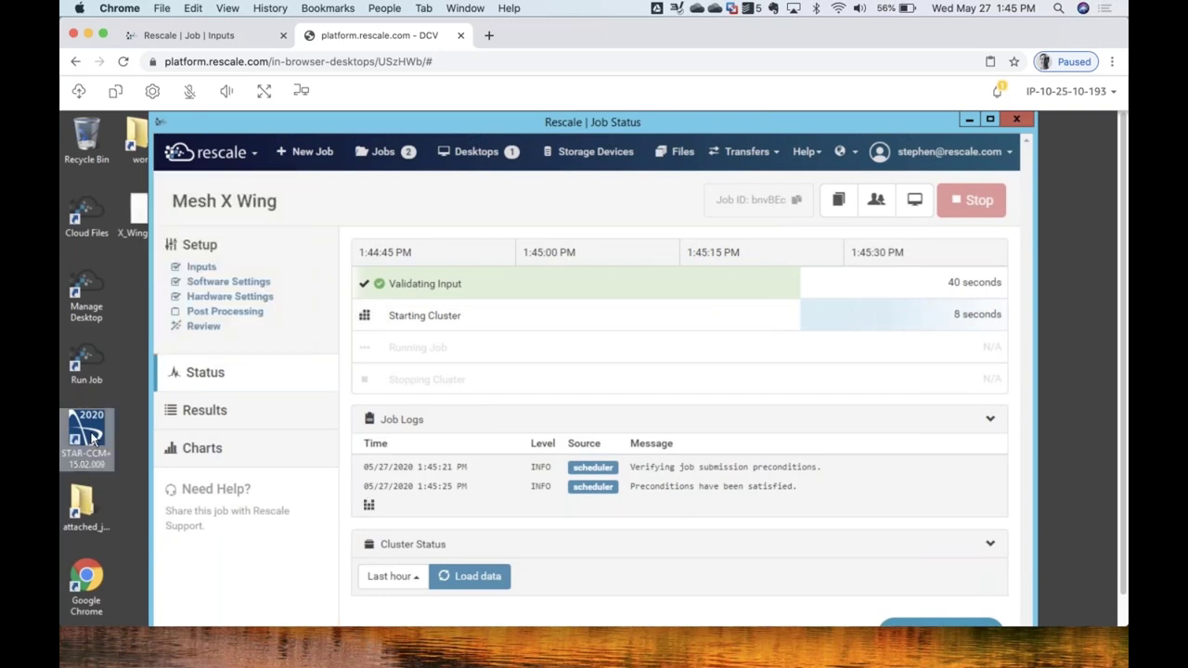
drag(663, 123, 753, 128)
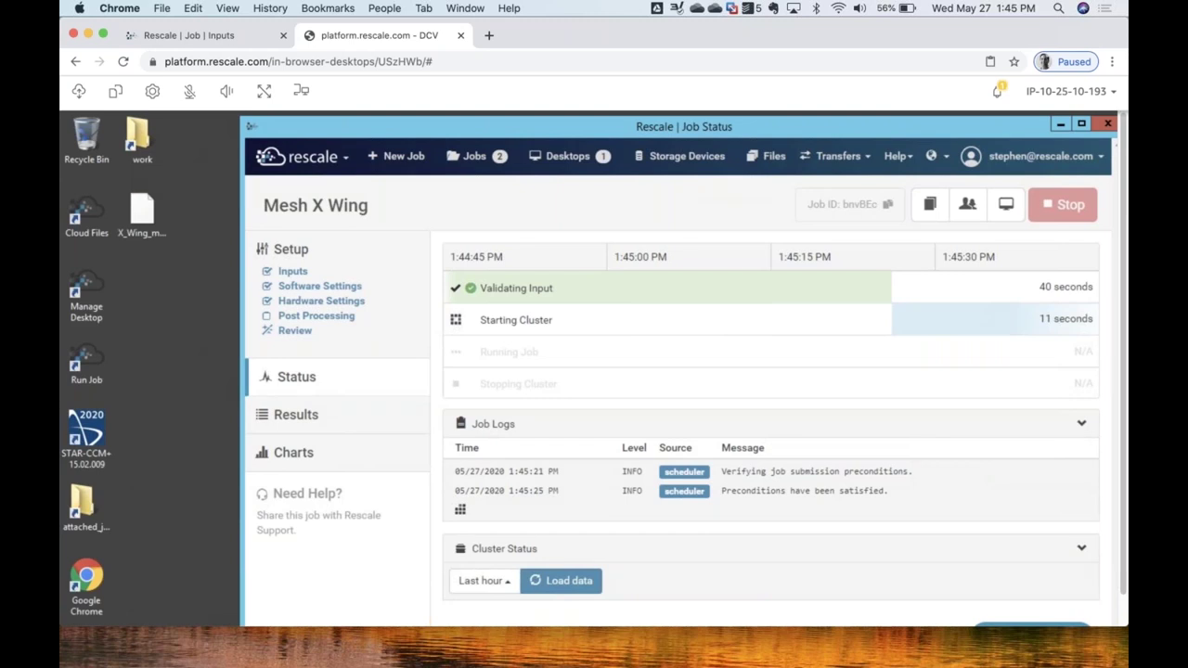
click(263, 90)
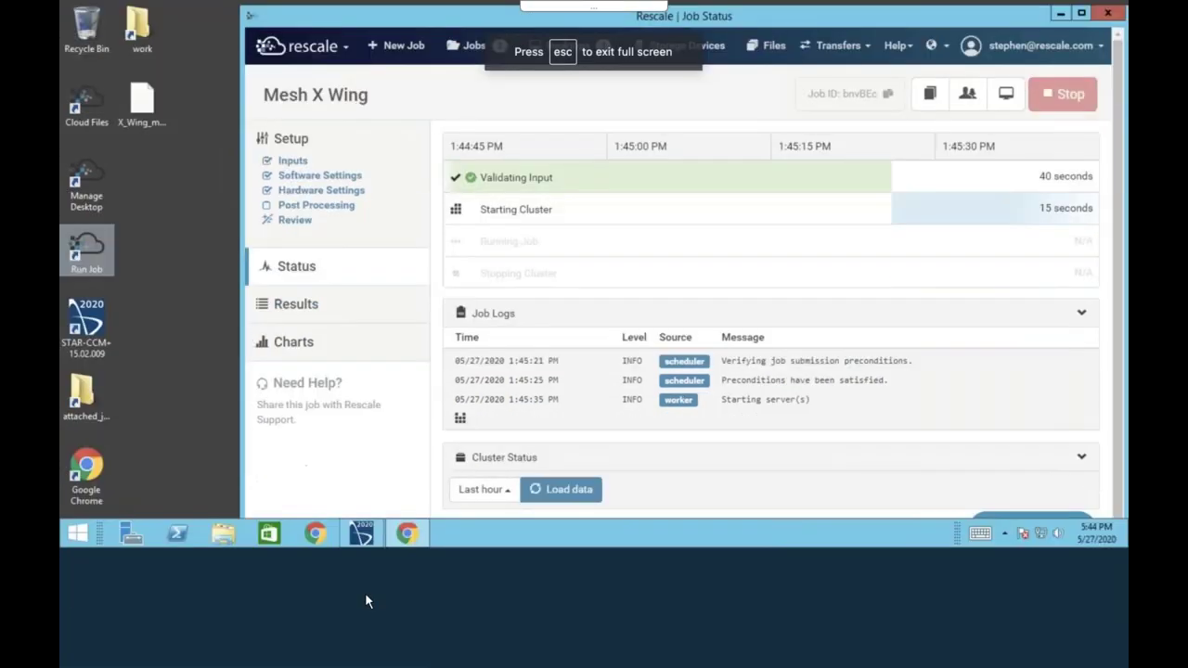
Switch to STAR-CCM+, inspect the X-Wing mesh in Mesh Scene 2 and collapse the Automated Mesh operation.
click(361, 653)
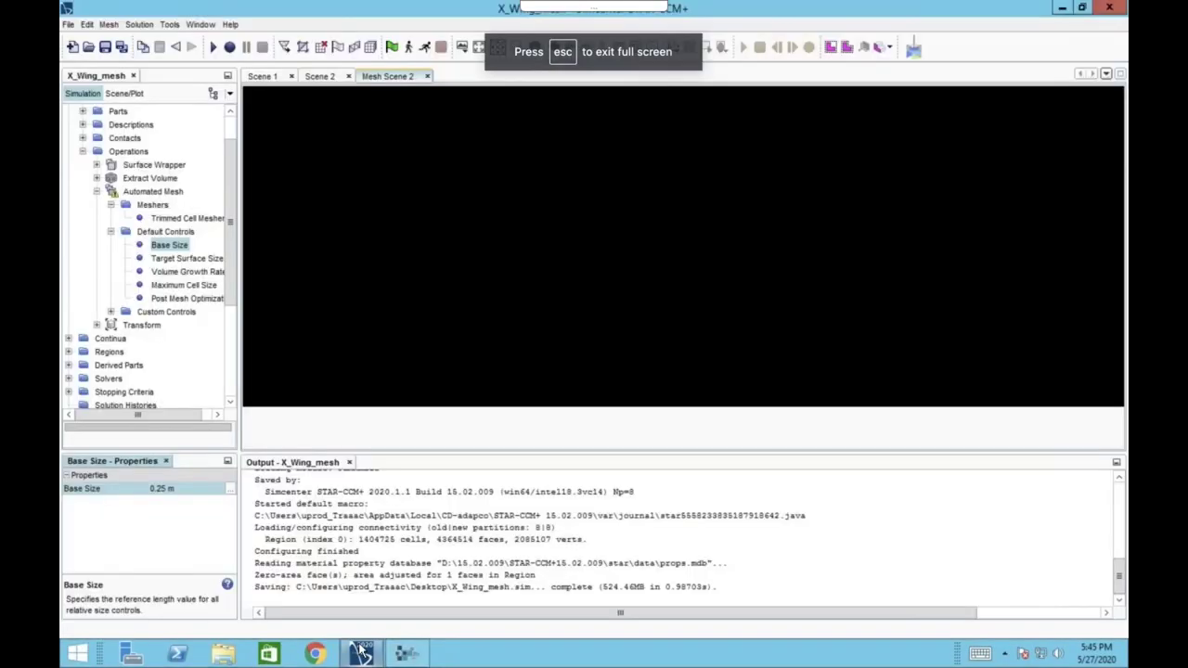
click(408, 655)
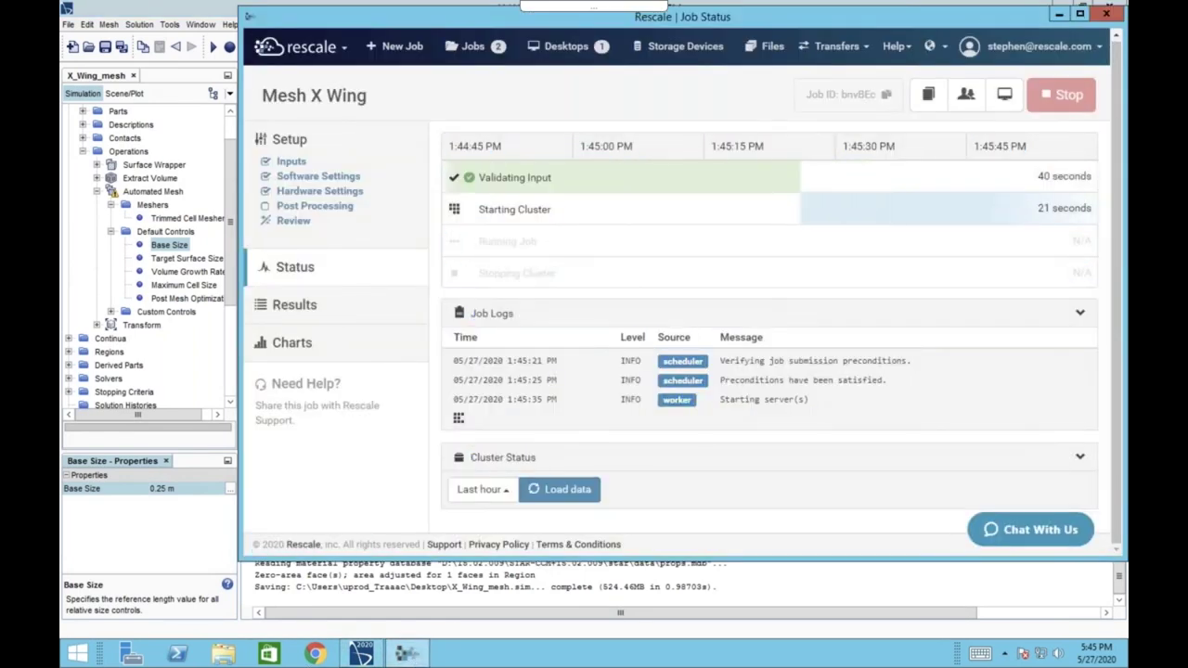
click(404, 655)
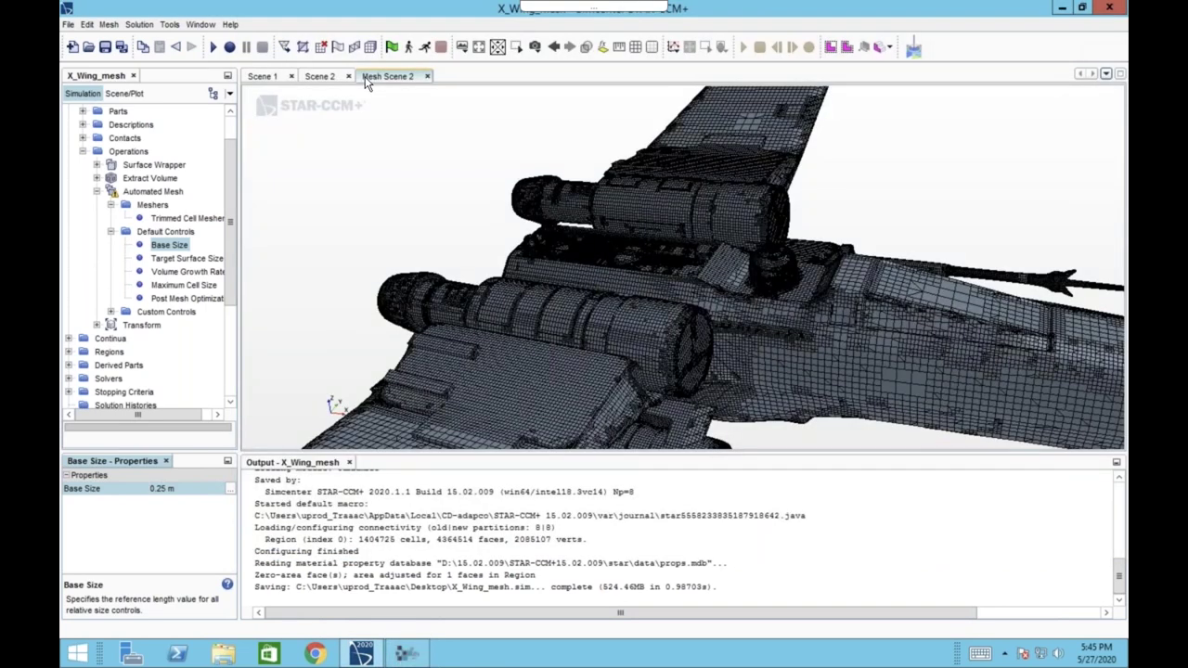
drag(563, 336, 591, 332)
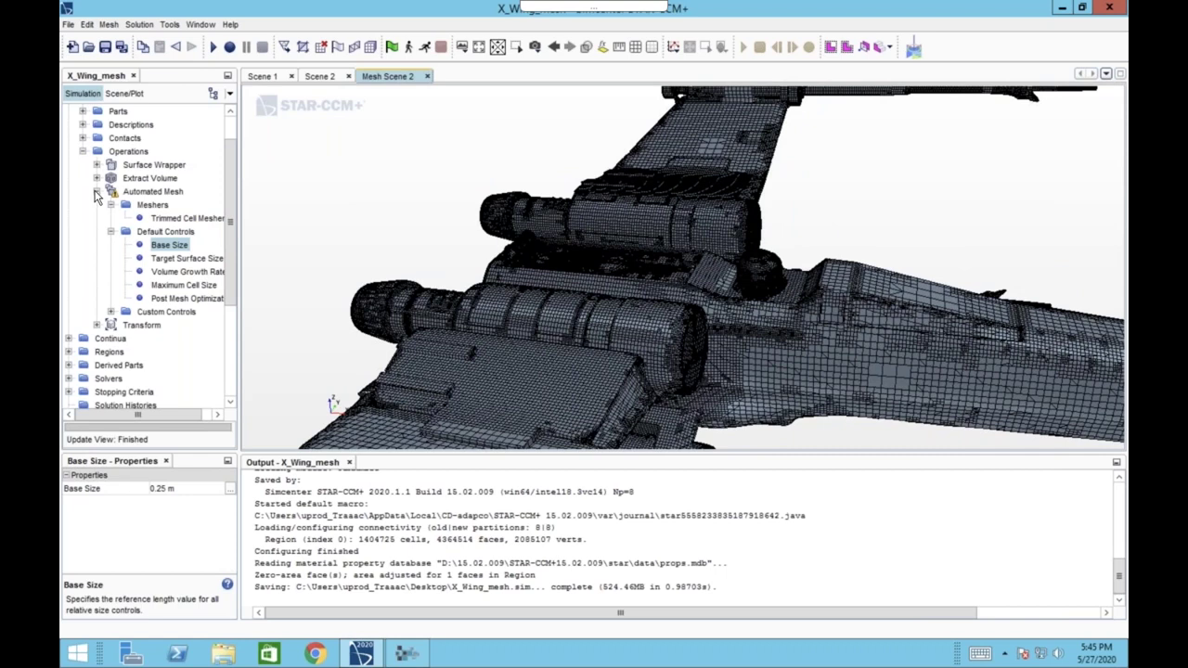
click(97, 193)
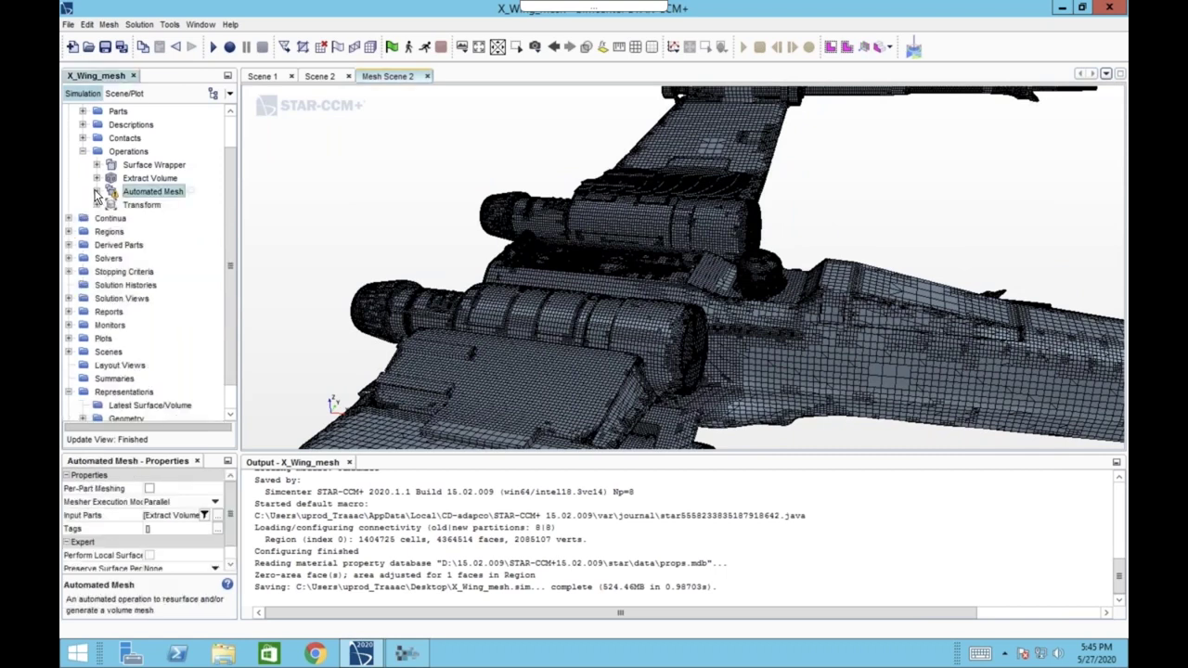
Show Scene 2 and inspect the X-Wing and its exhaust plume from several angles.
click(318, 76)
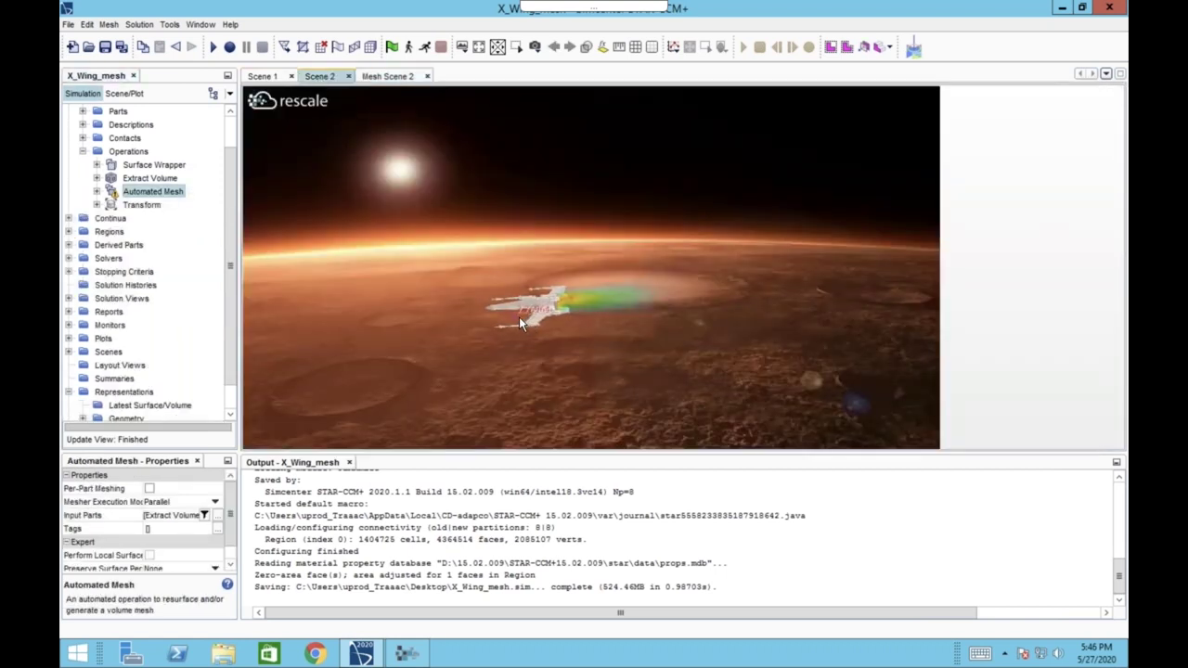
scroll(580, 298, up, 3)
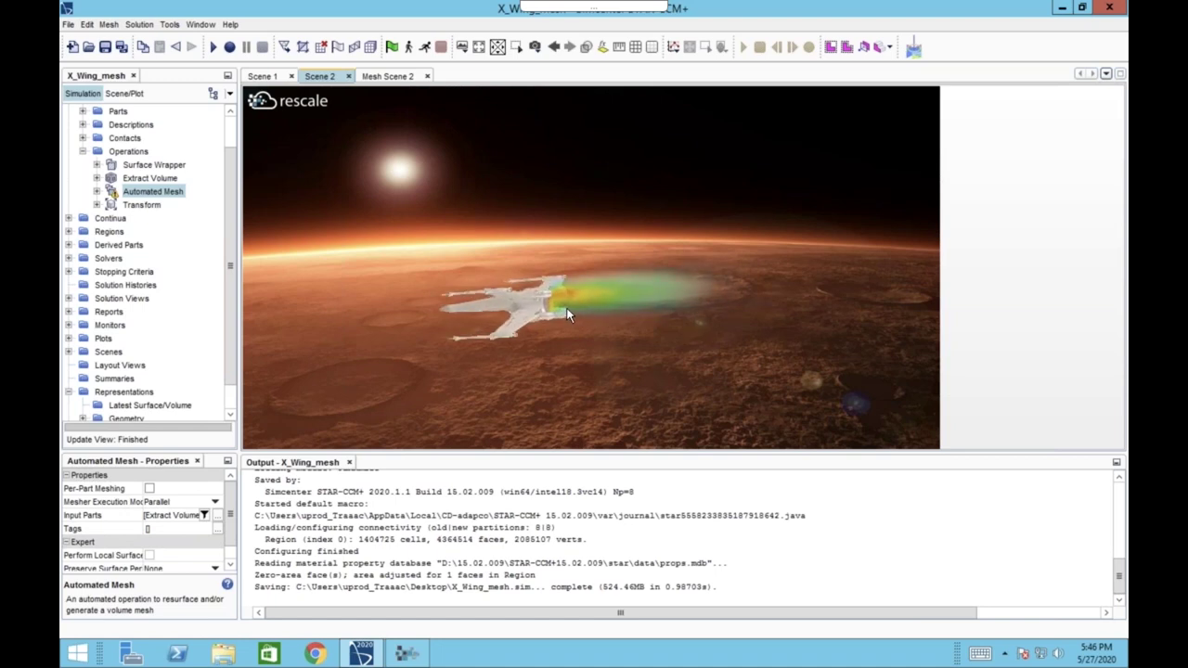
drag(567, 314, 390, 324)
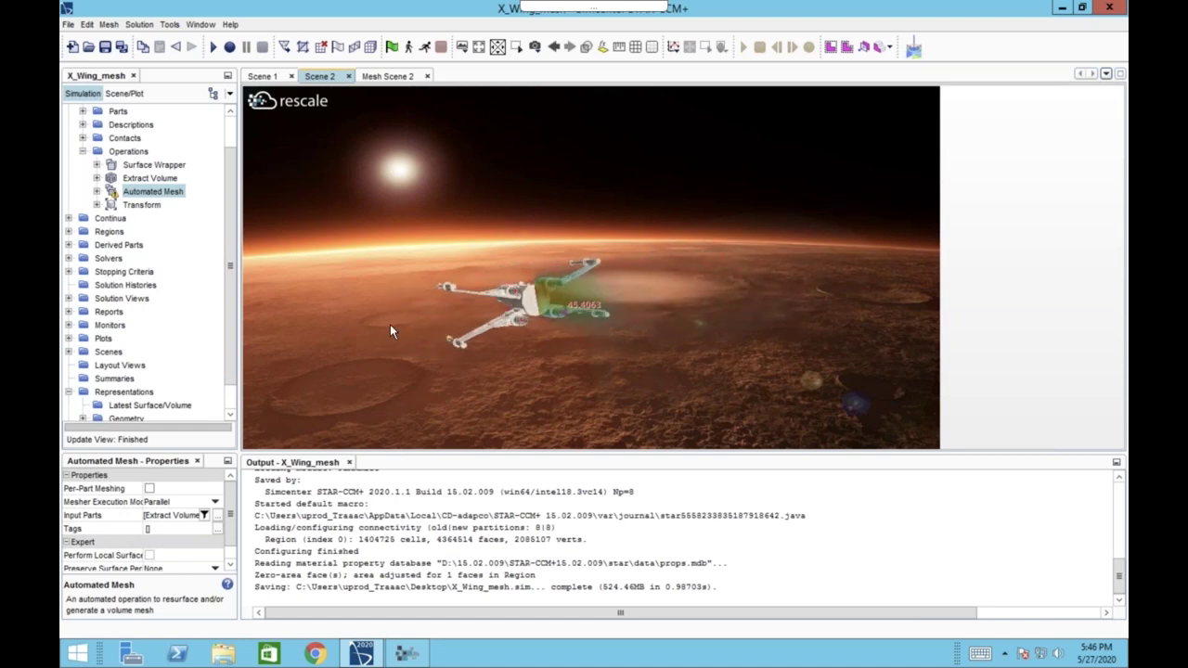
drag(604, 325, 570, 320)
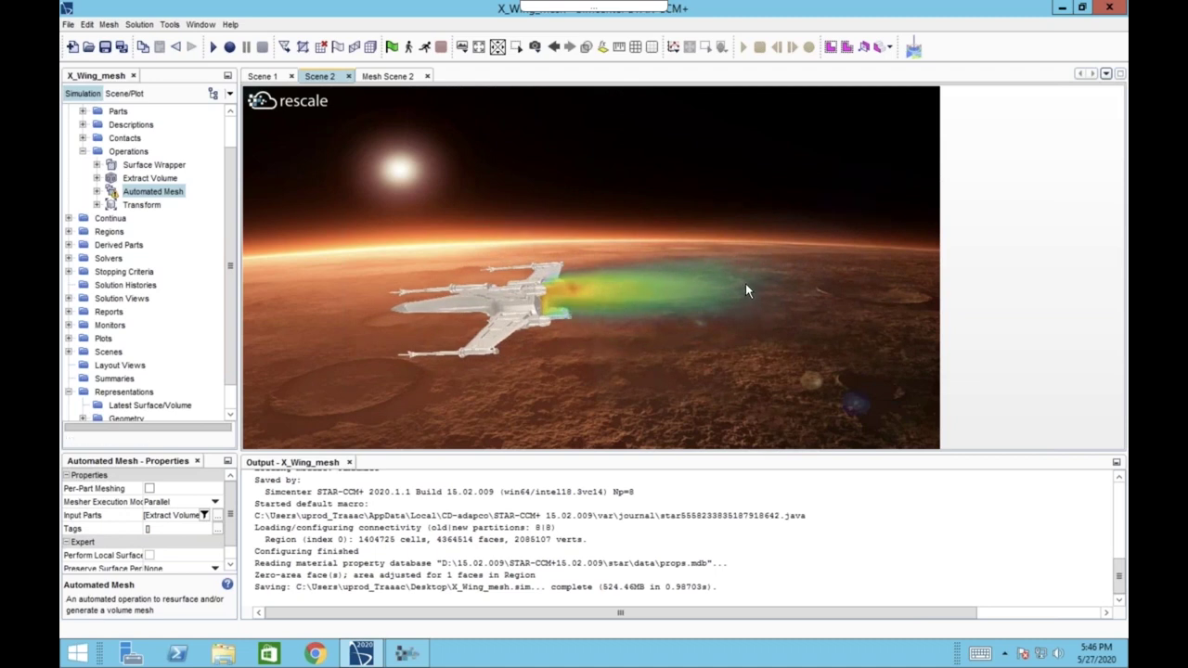
drag(574, 342, 493, 333)
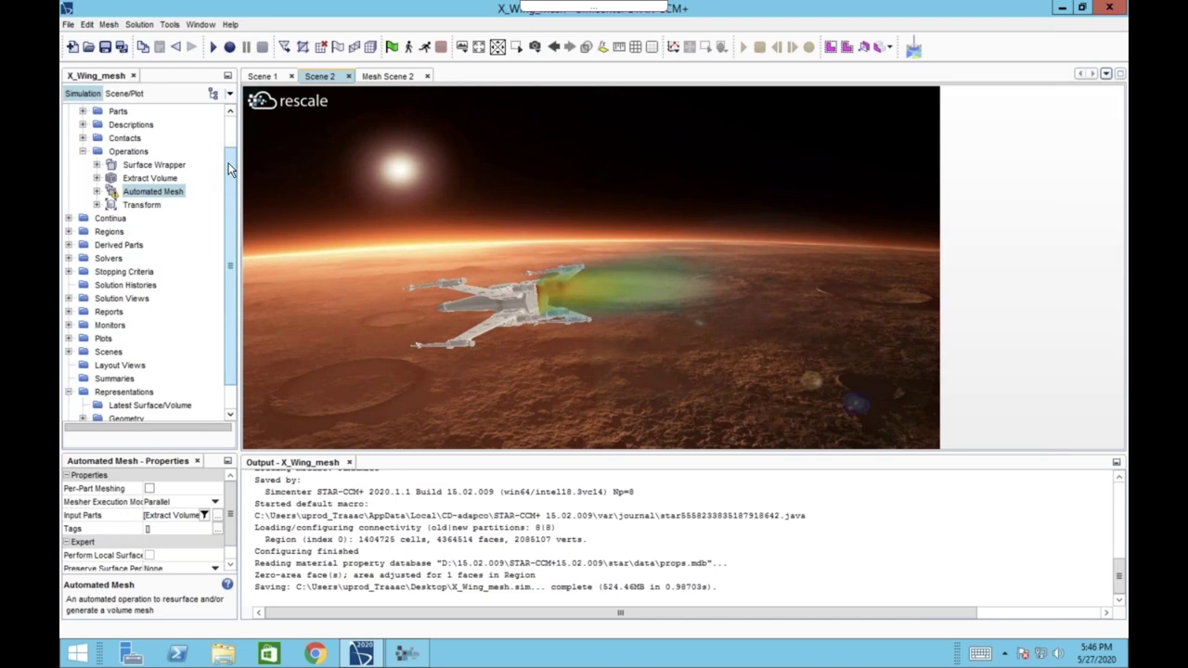
Examine the Physics 1 continuum's models, including the SO2 gas material.
click(230, 112)
click(230, 113)
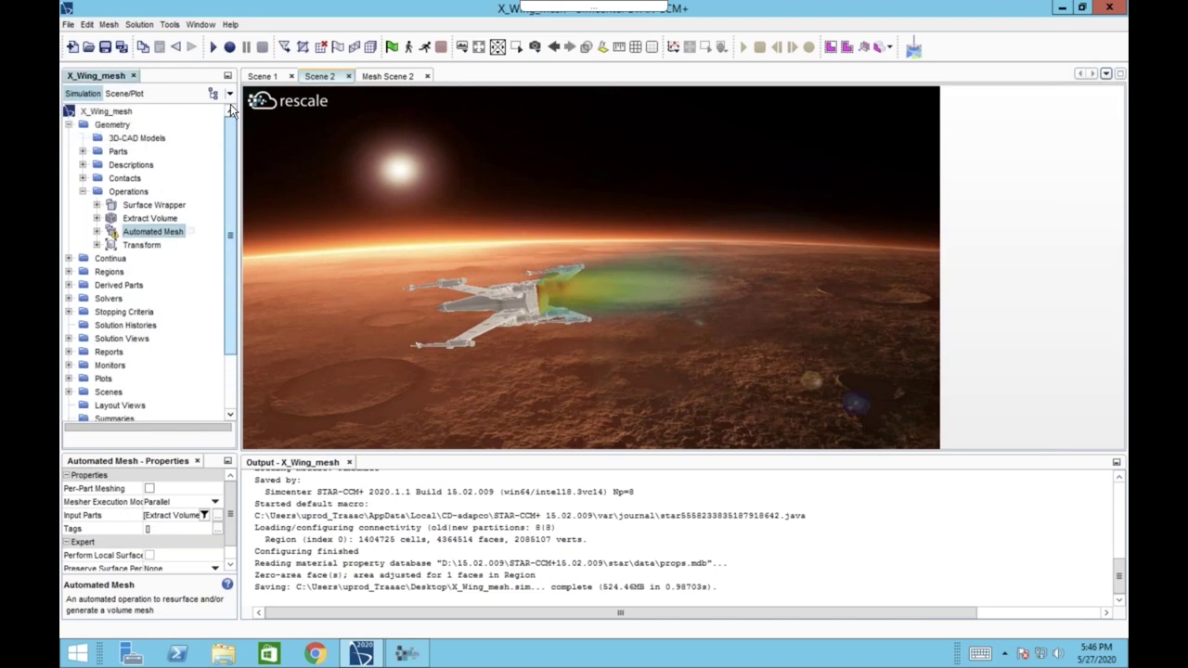
click(68, 258)
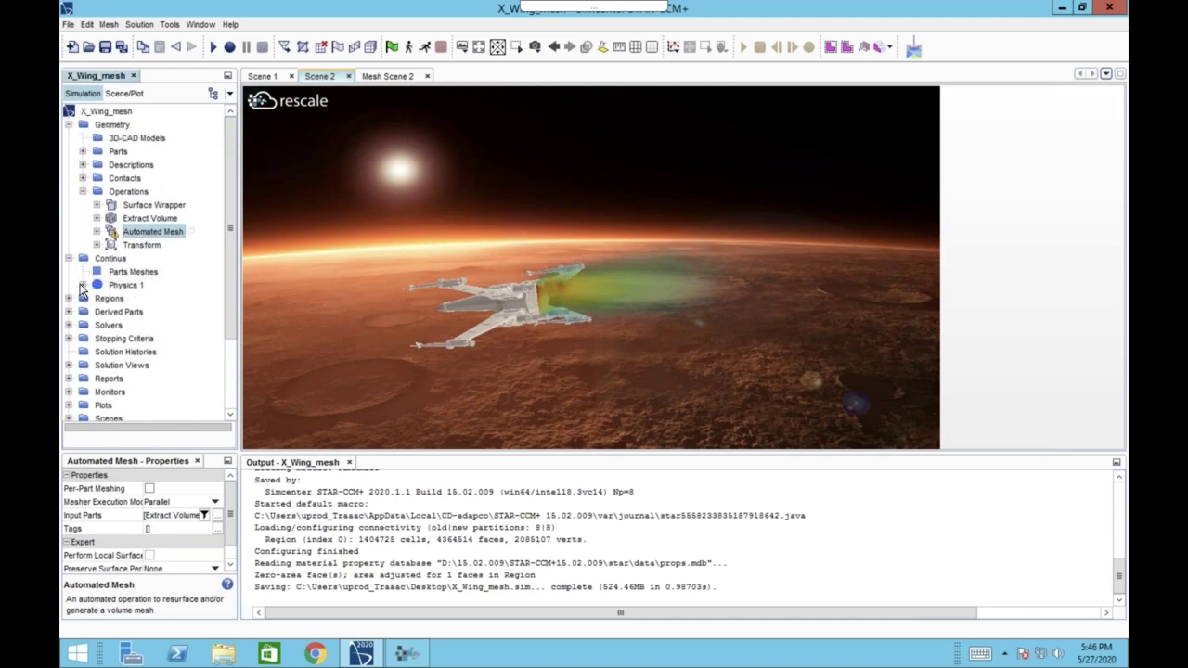
click(83, 286)
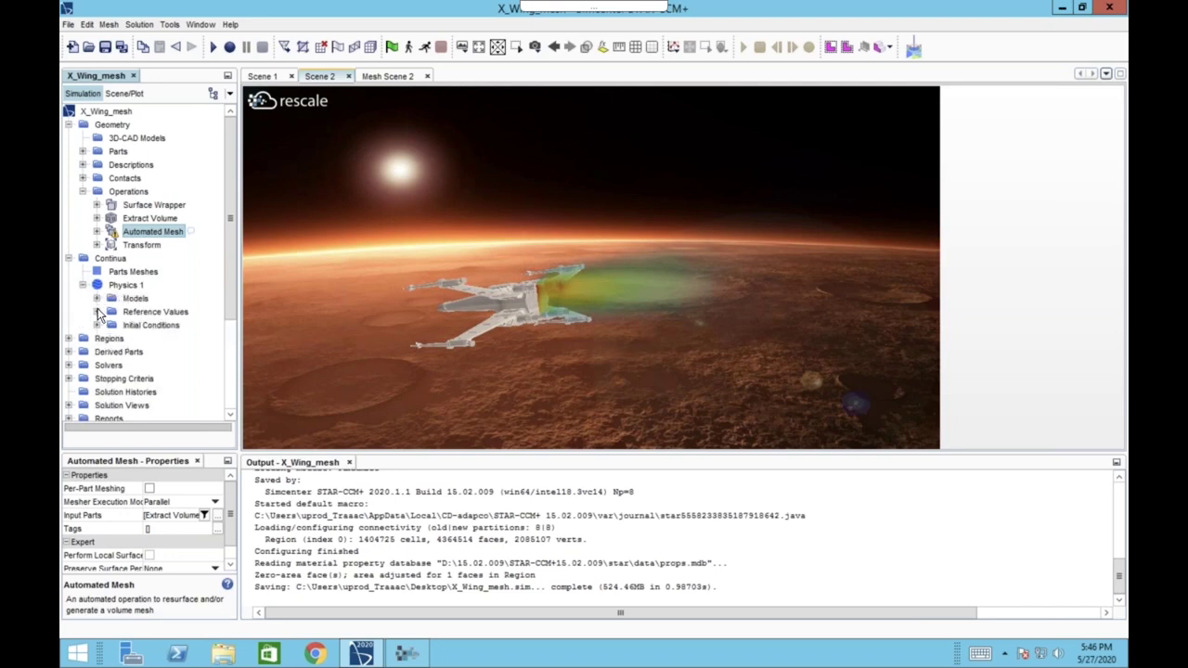
click(96, 298)
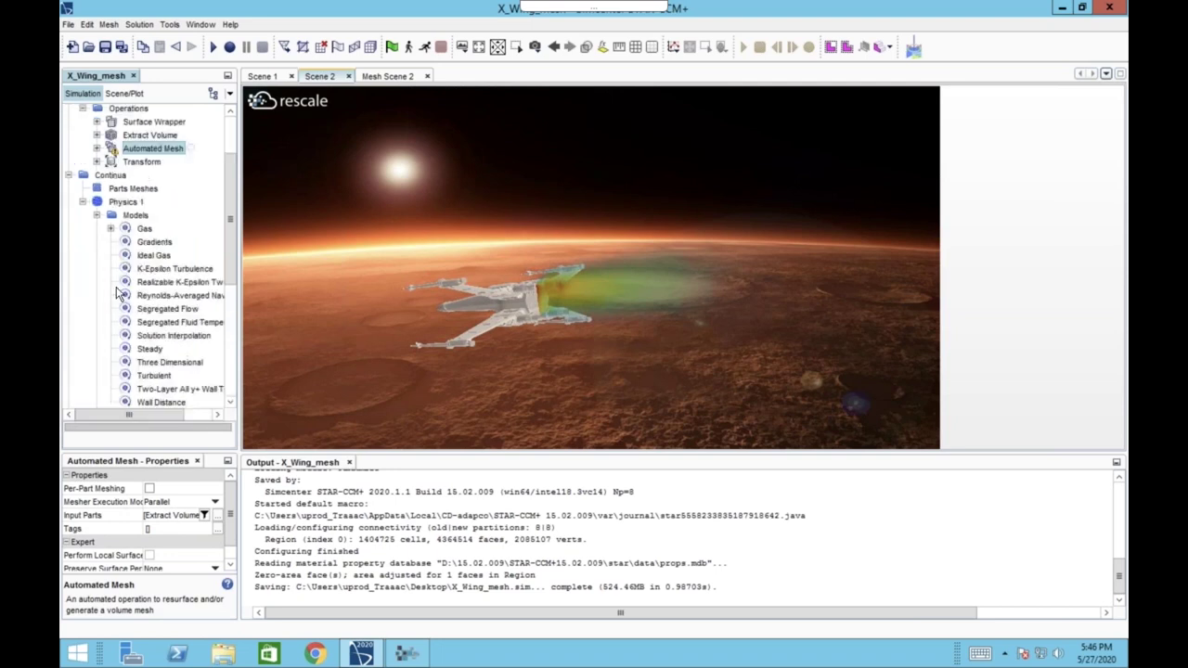
click(110, 229)
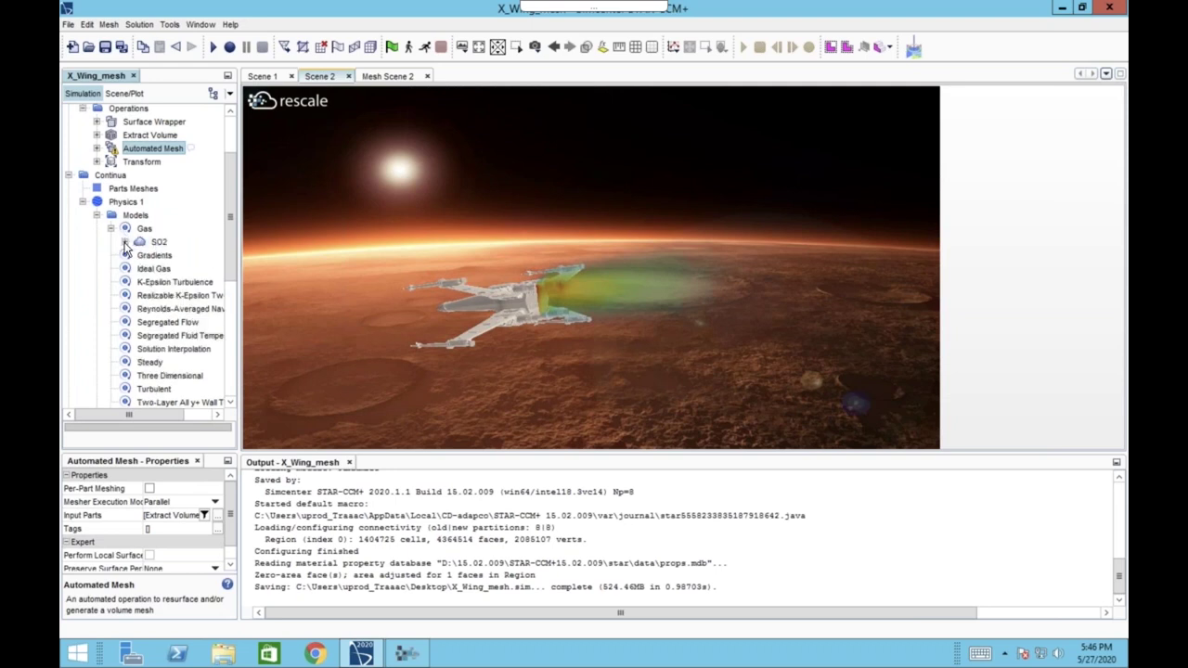
click(124, 241)
click(158, 243)
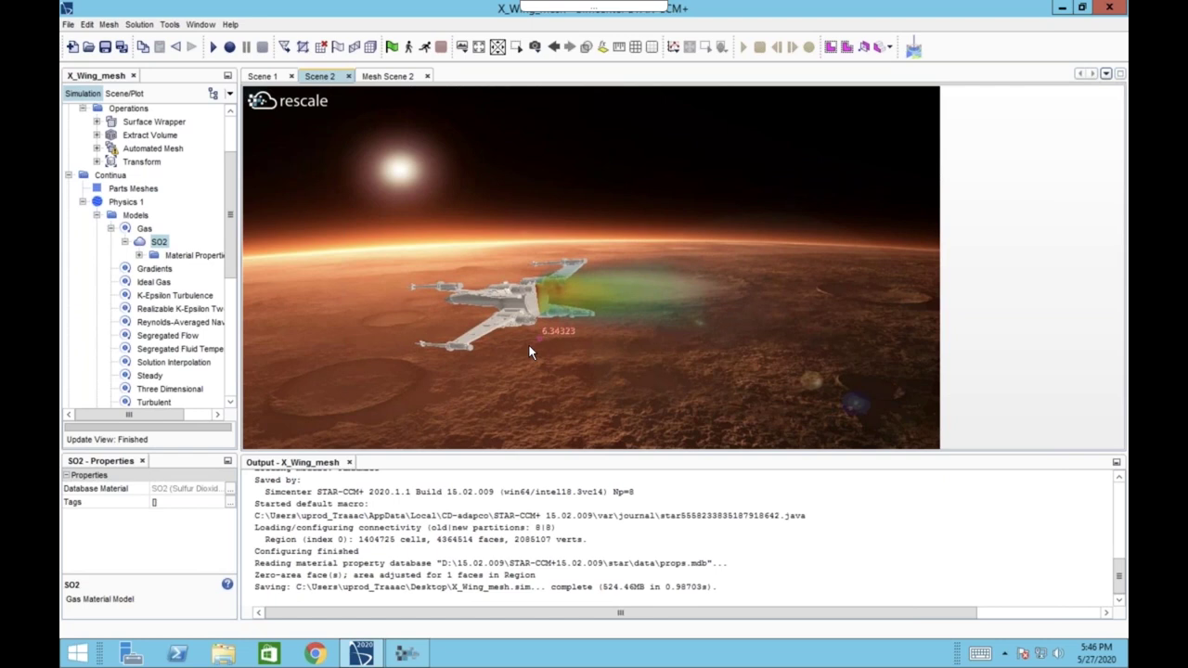
Collapse the Gas model and expand the Plots folder in the simulation tree.
click(111, 229)
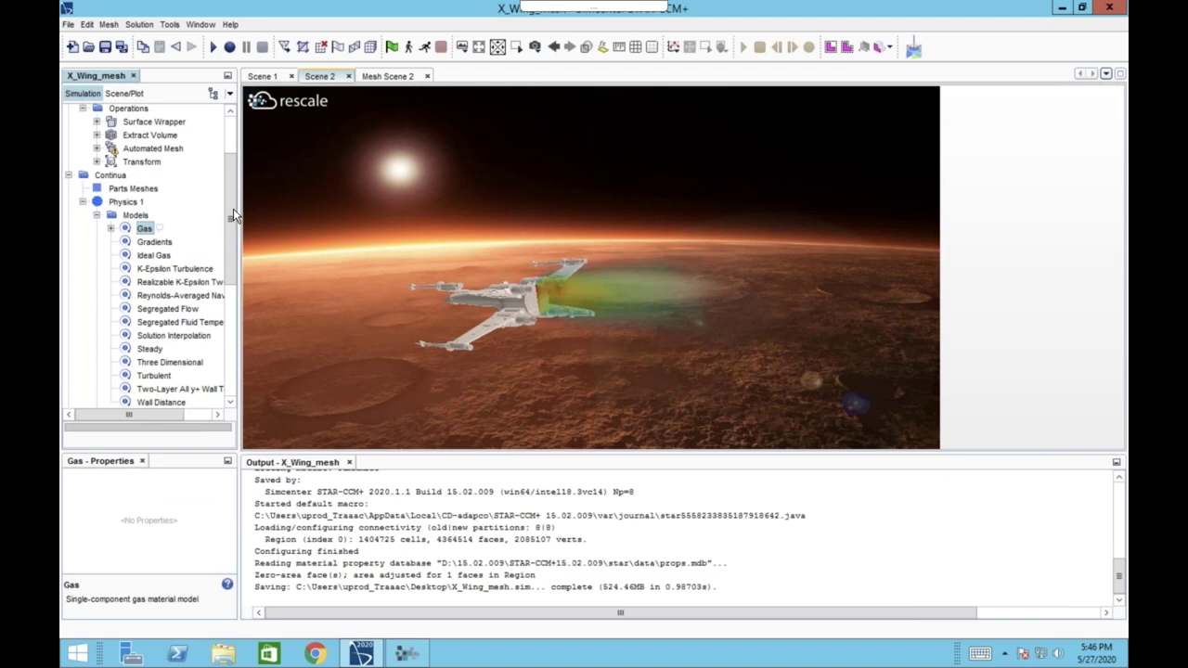
drag(234, 216, 232, 322)
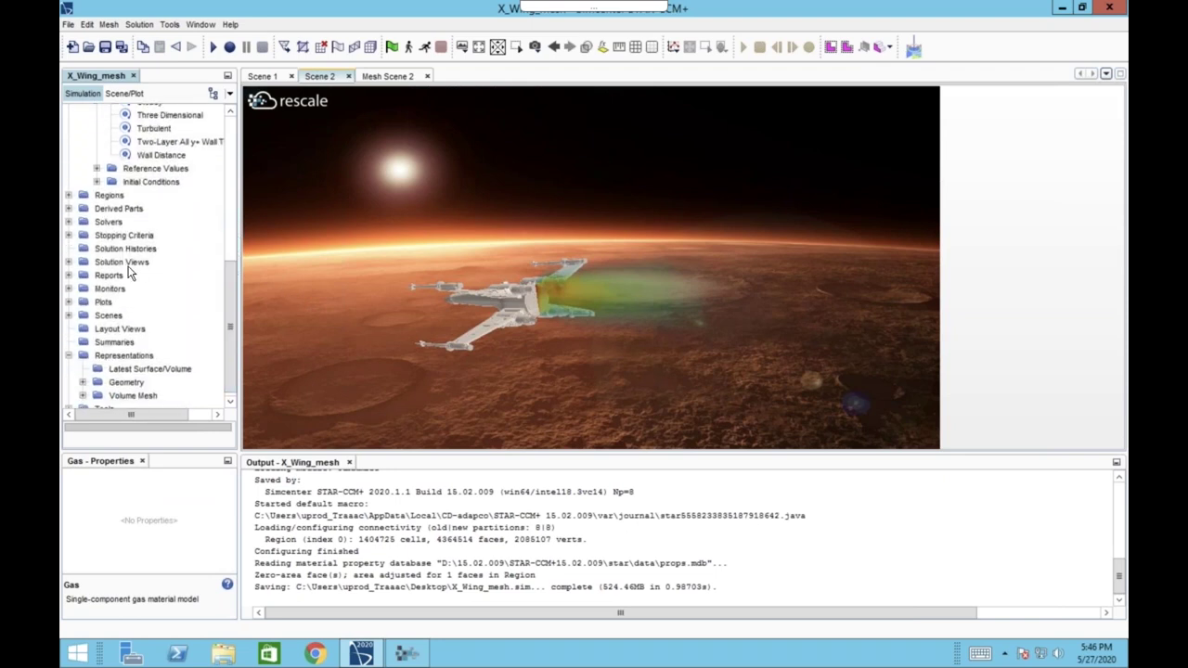
click(69, 303)
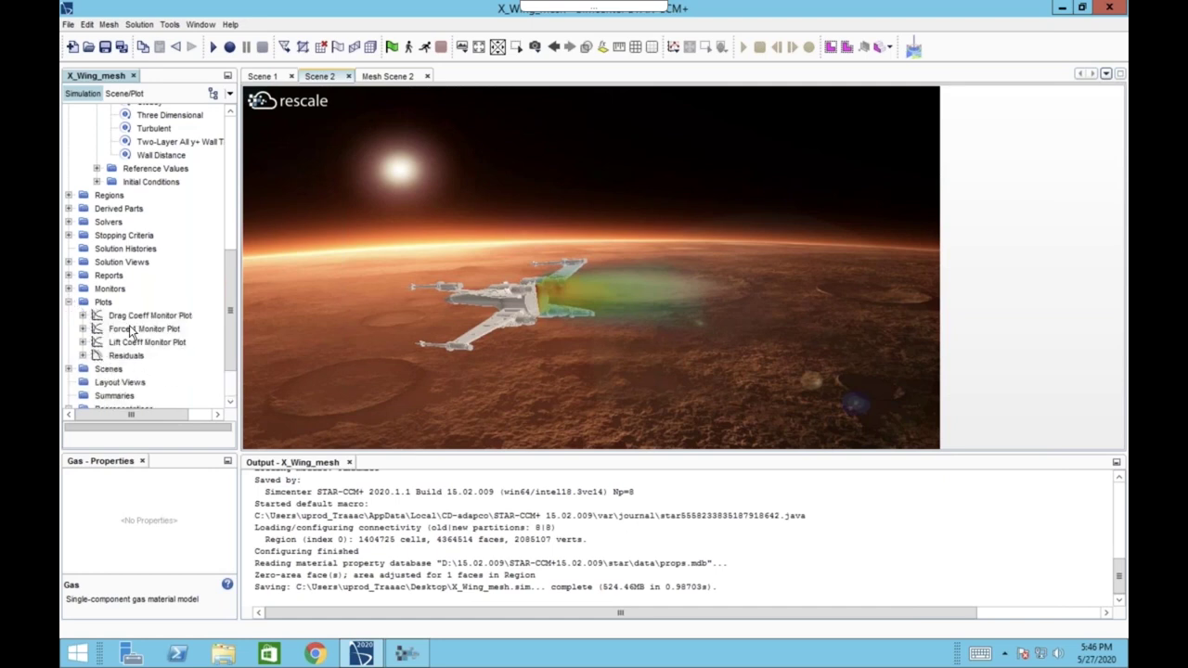
Collapse Continua and show the Velocity Magnitude properties of the fourth Extract Volume.Block boundary in Region.
drag(233, 271, 233, 146)
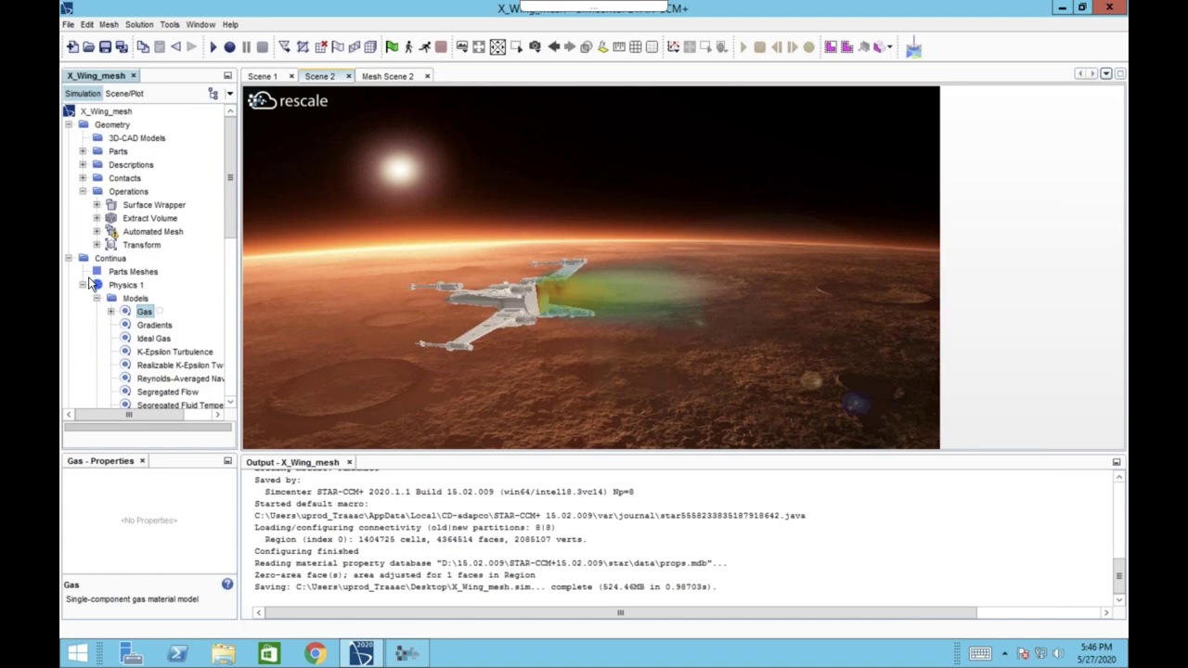
click(69, 259)
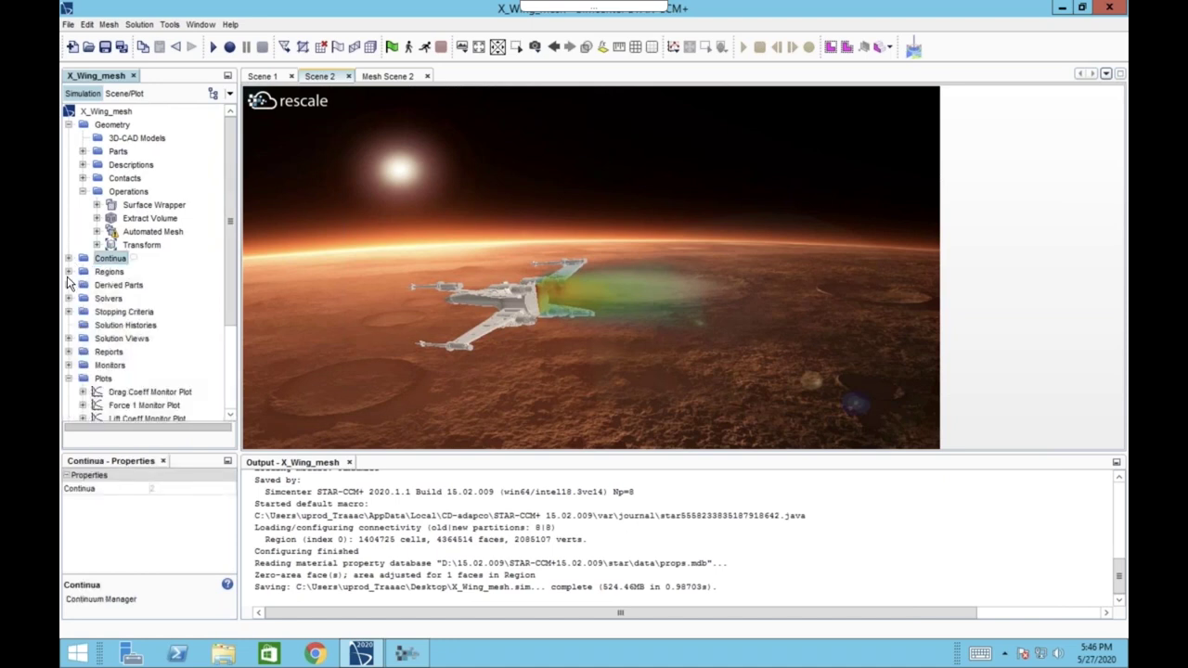
click(69, 272)
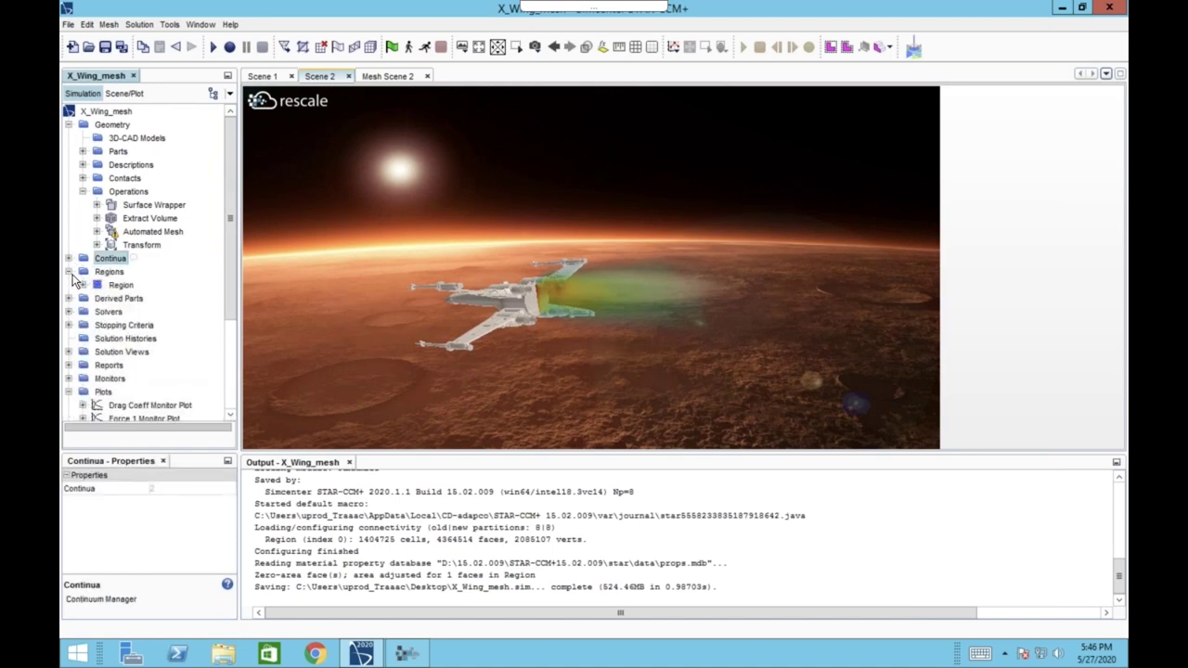
click(83, 285)
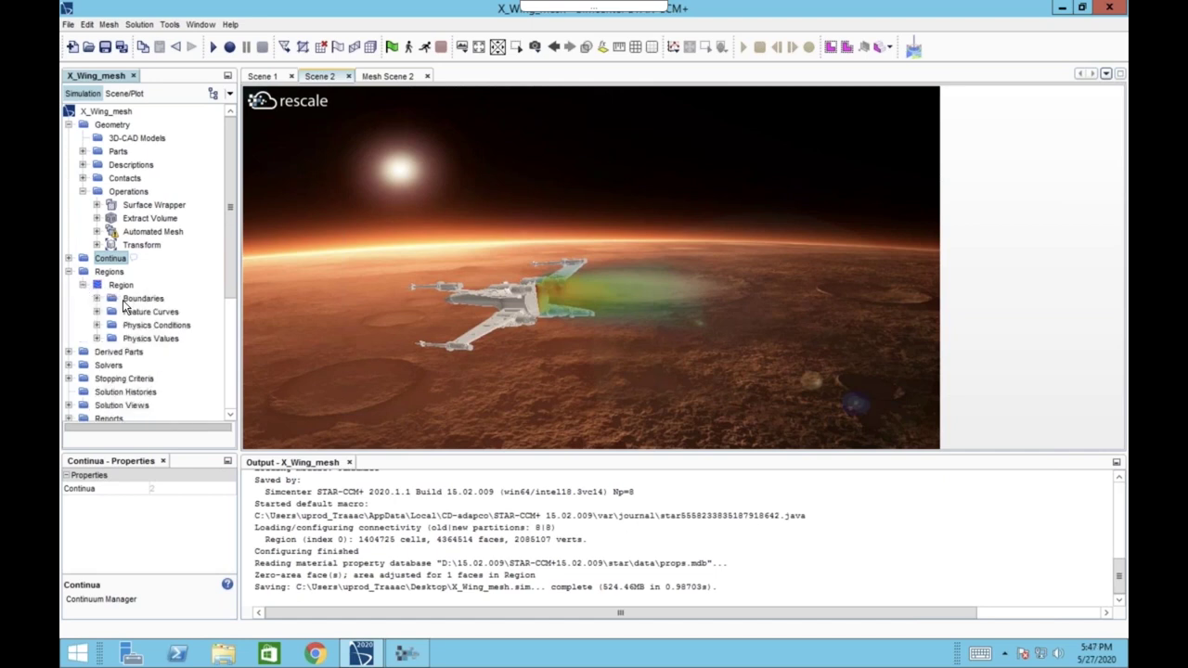
click(97, 300)
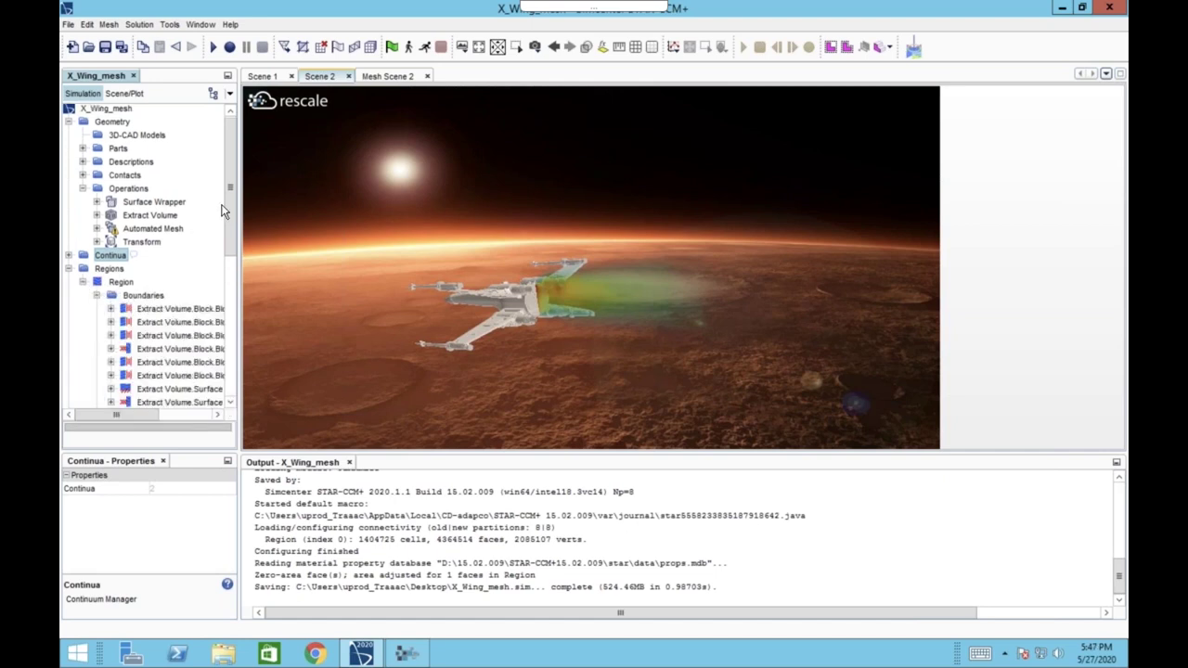
scroll(233, 216, down, 1)
scroll(233, 215, down, 2)
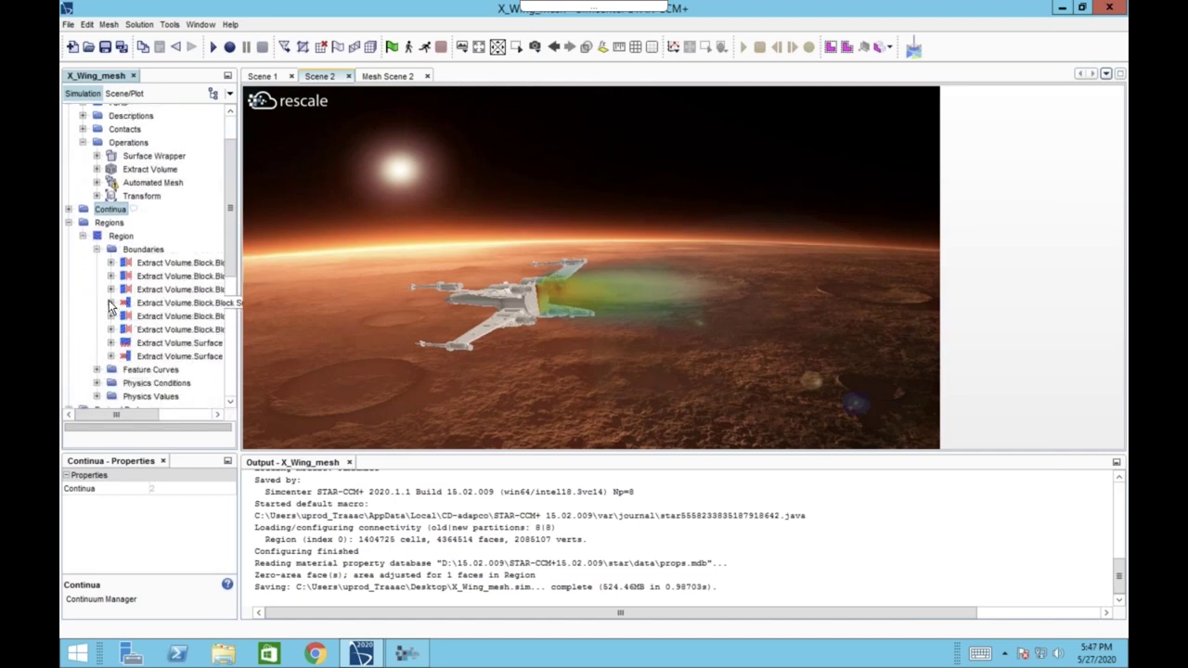
click(110, 303)
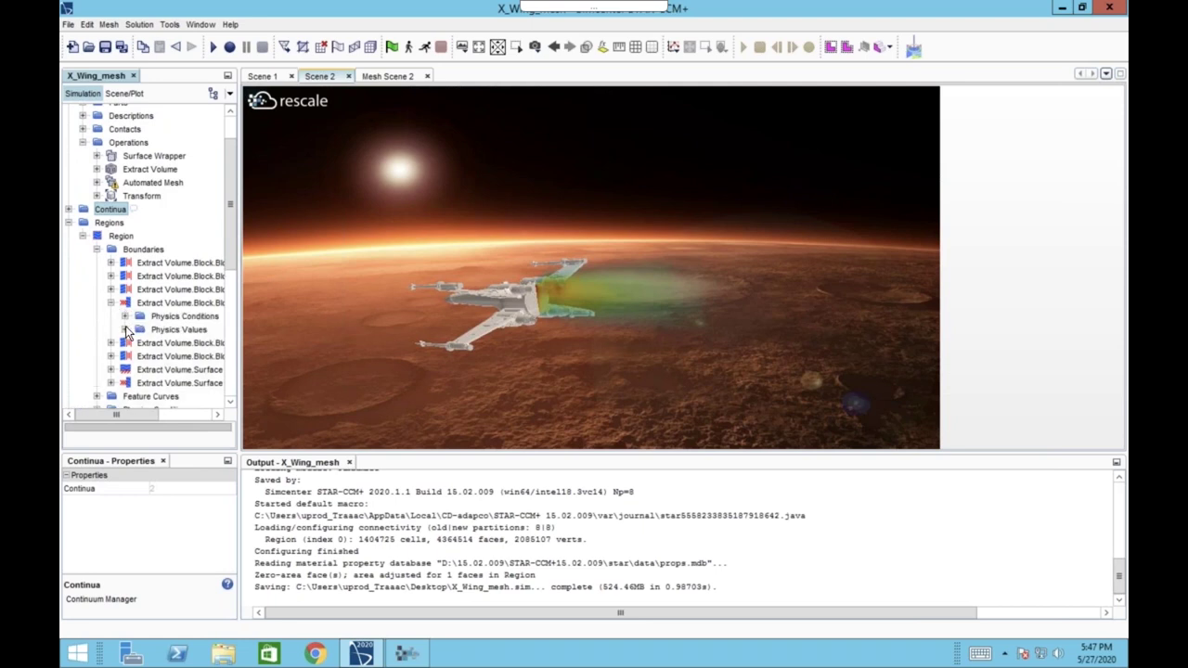
click(125, 330)
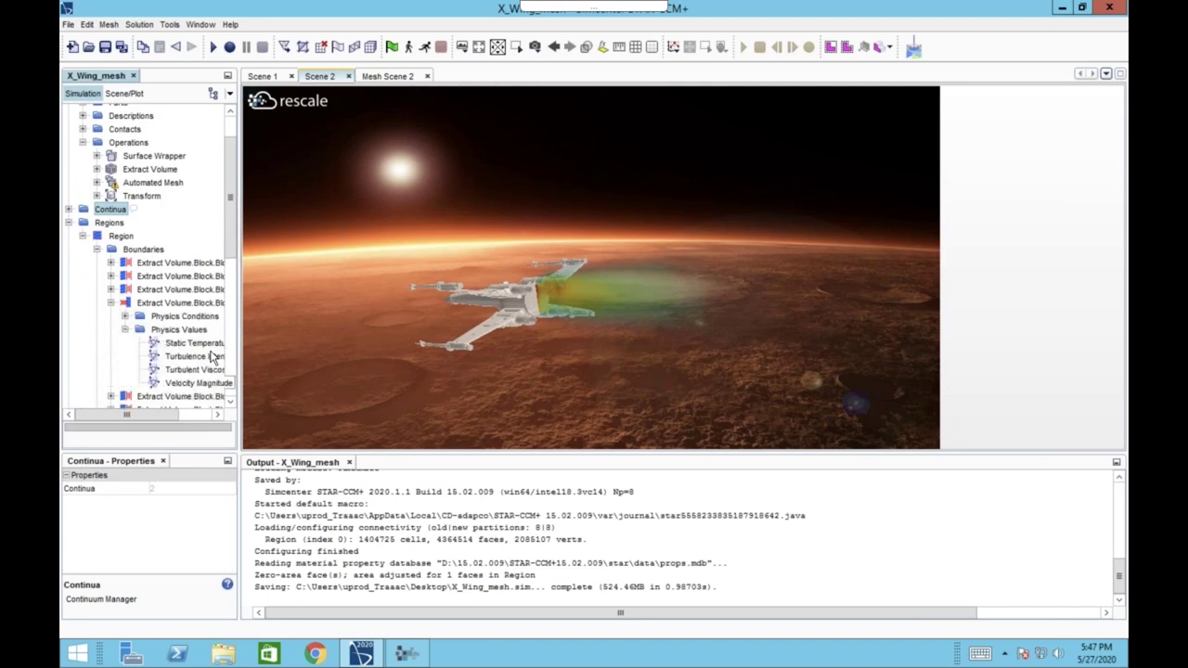
click(190, 383)
Switch to Rescale to check the Mesh X Wing job status, and return to STAR-CCM+.
drag(230, 252, 231, 342)
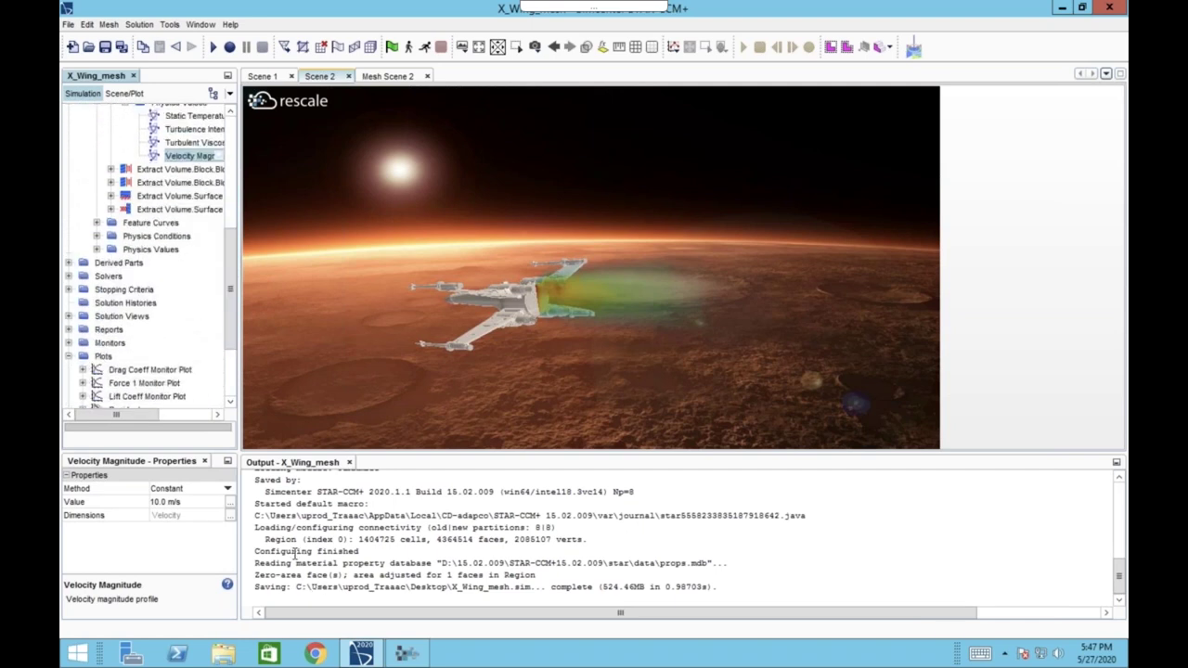
click(402, 654)
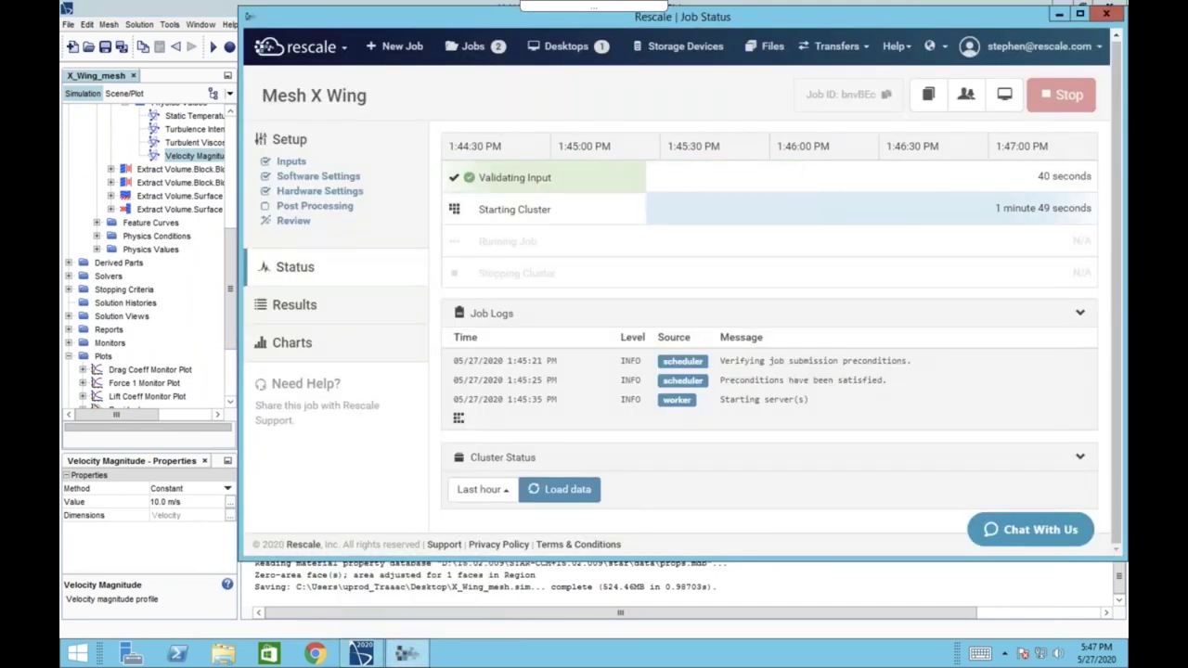
click(155, 224)
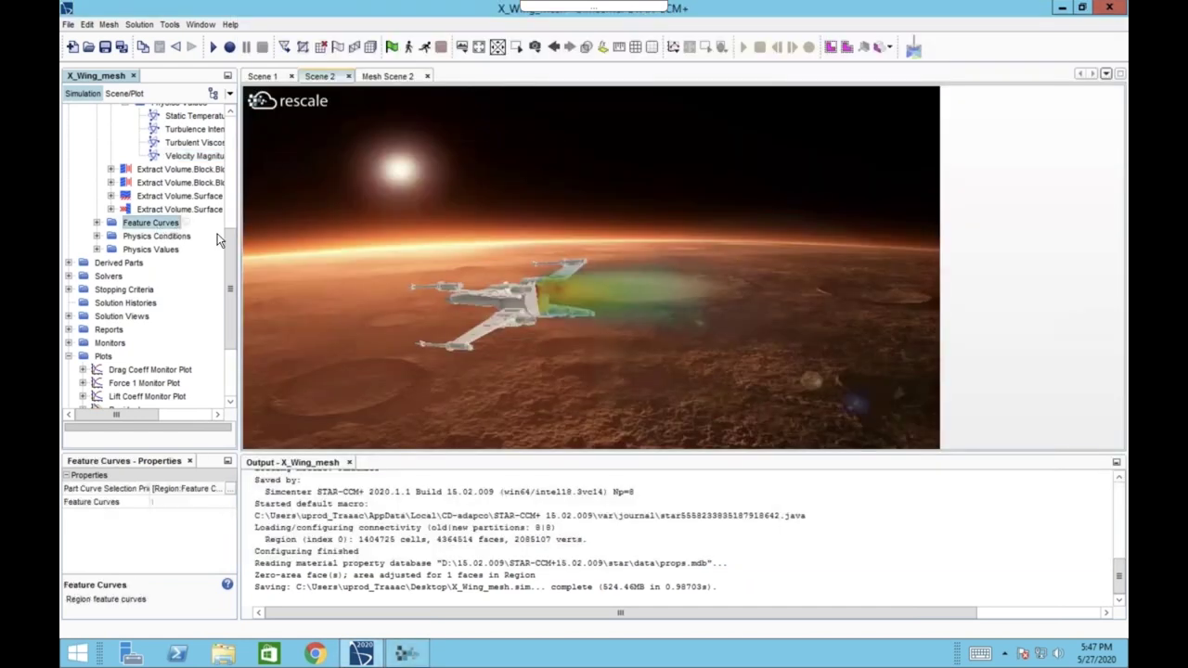
Open the Drag Coeff Monitor Plot and return to the start of the simulation tree.
scroll(200, 297, down, 2)
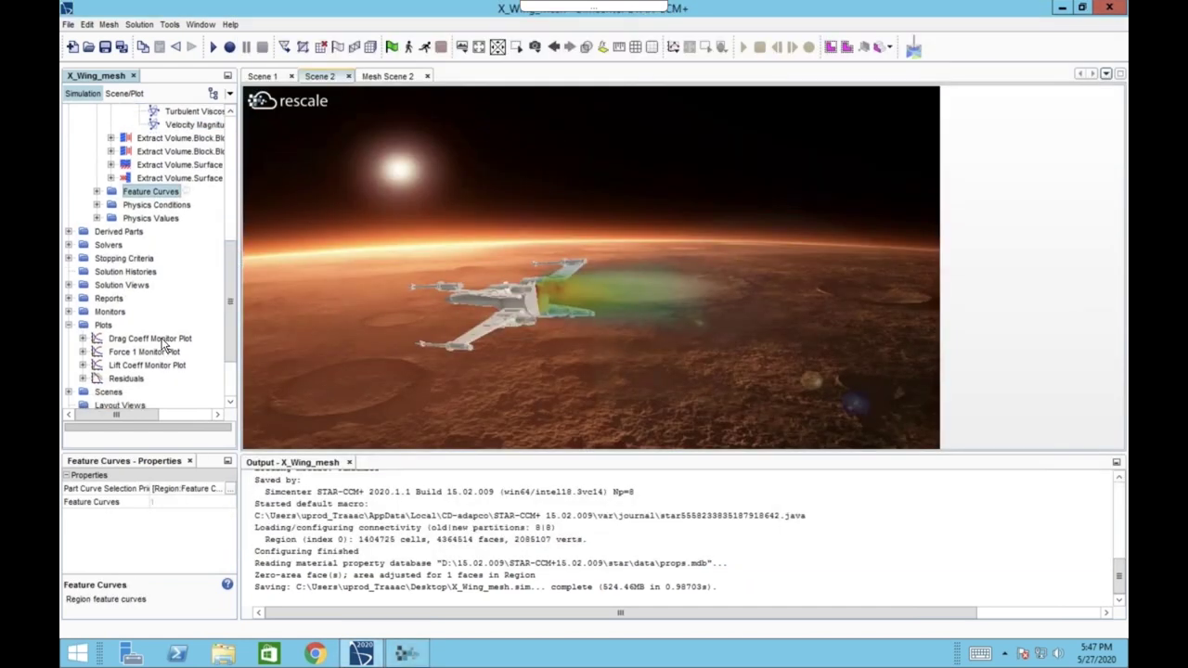
double_click(163, 342)
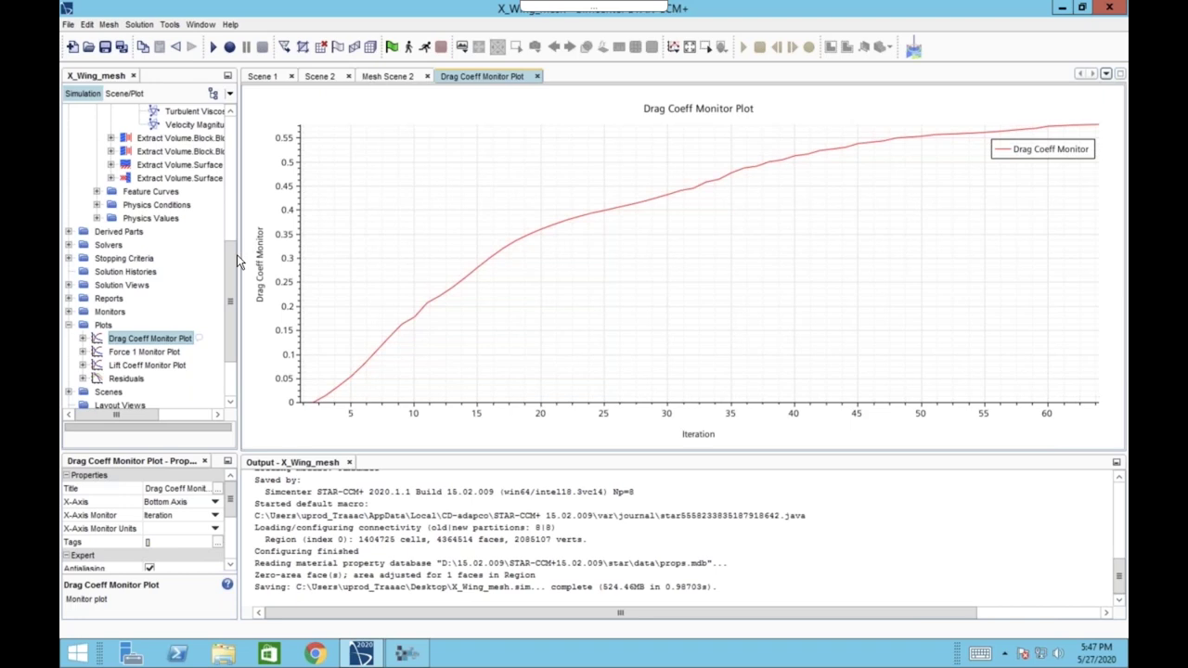
click(239, 135)
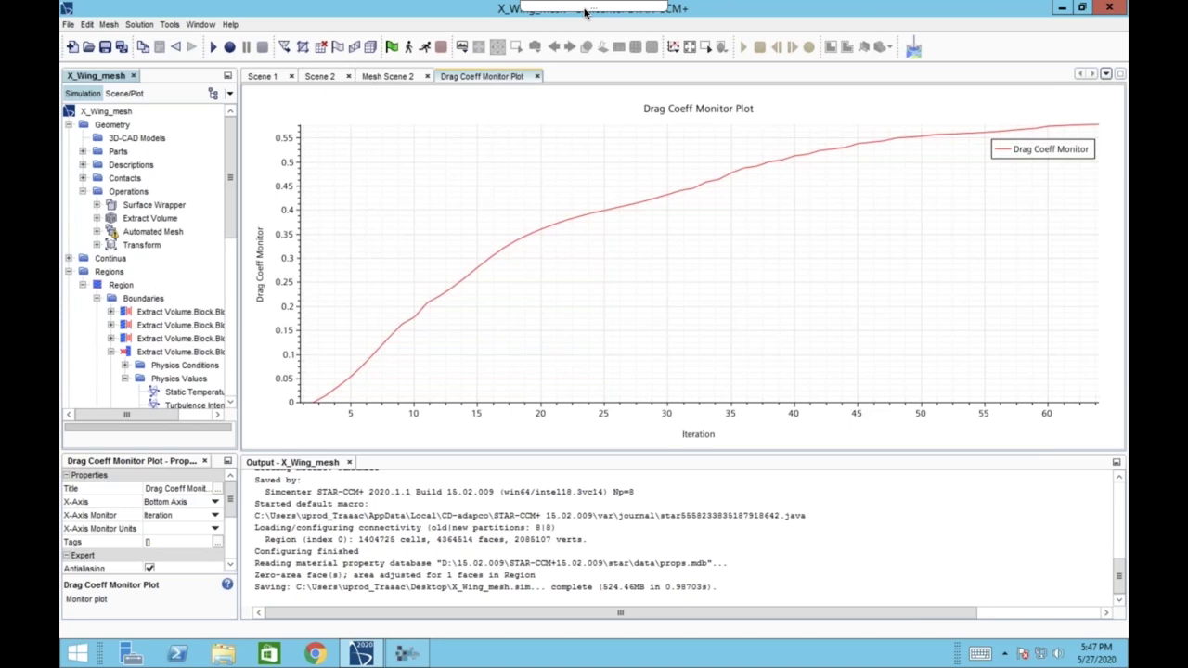
Switch to Rescale, view the jobs list with both mesh jobs, and minimize the window.
mouse_move(401, 657)
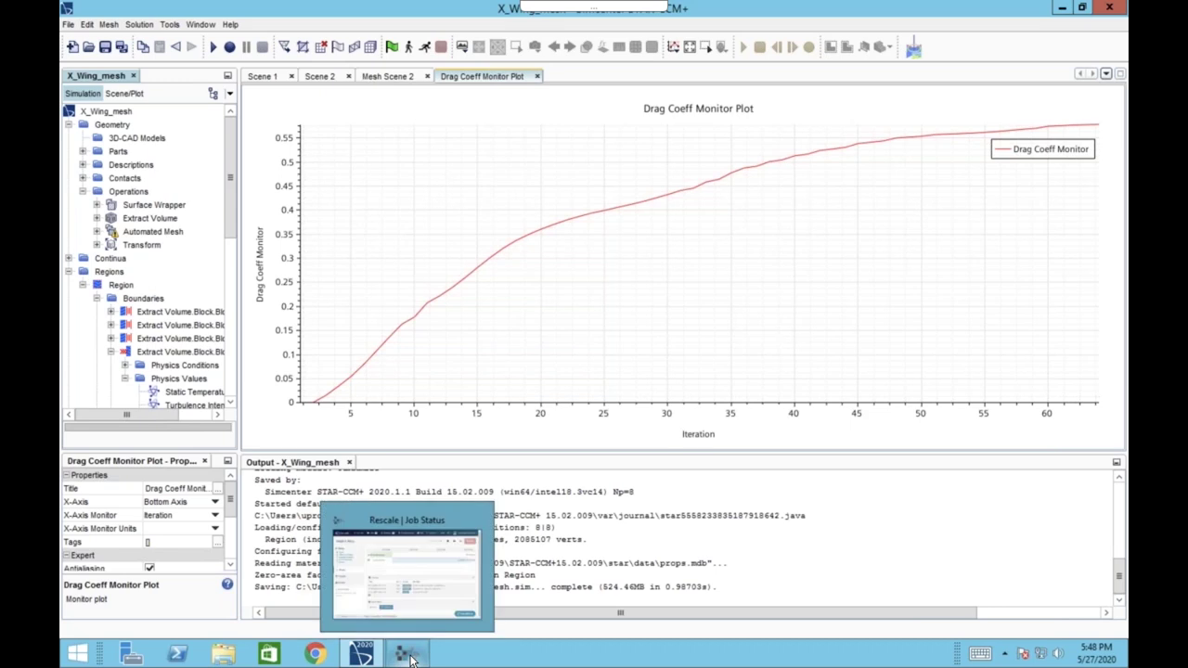
click(422, 557)
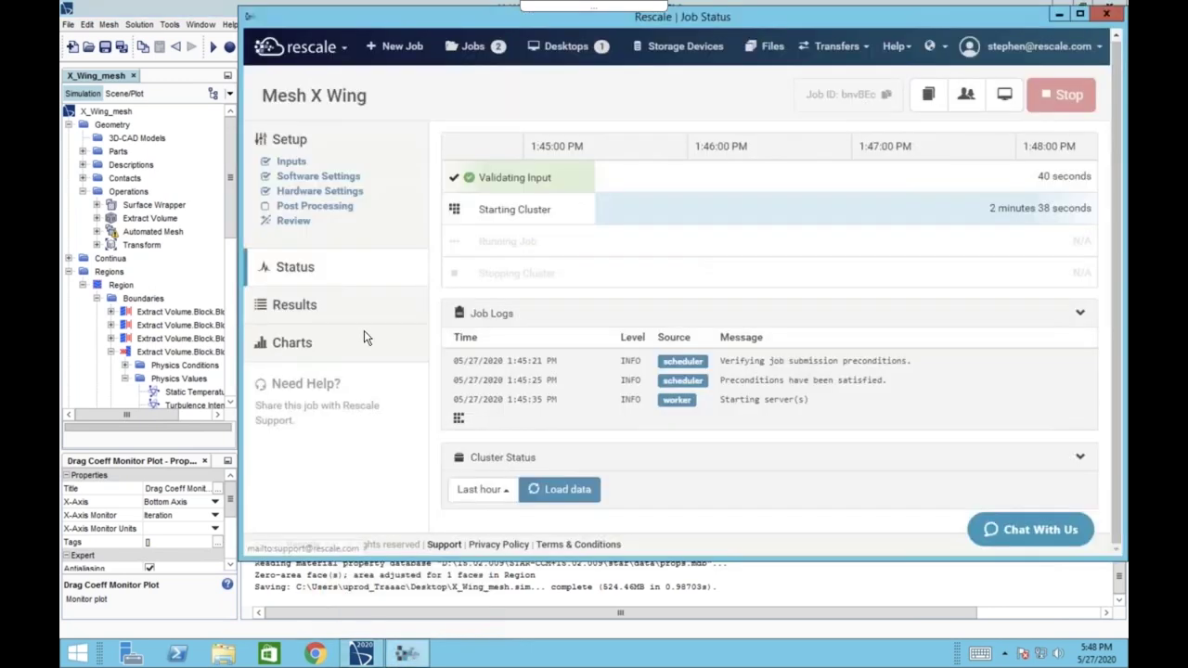
click(493, 50)
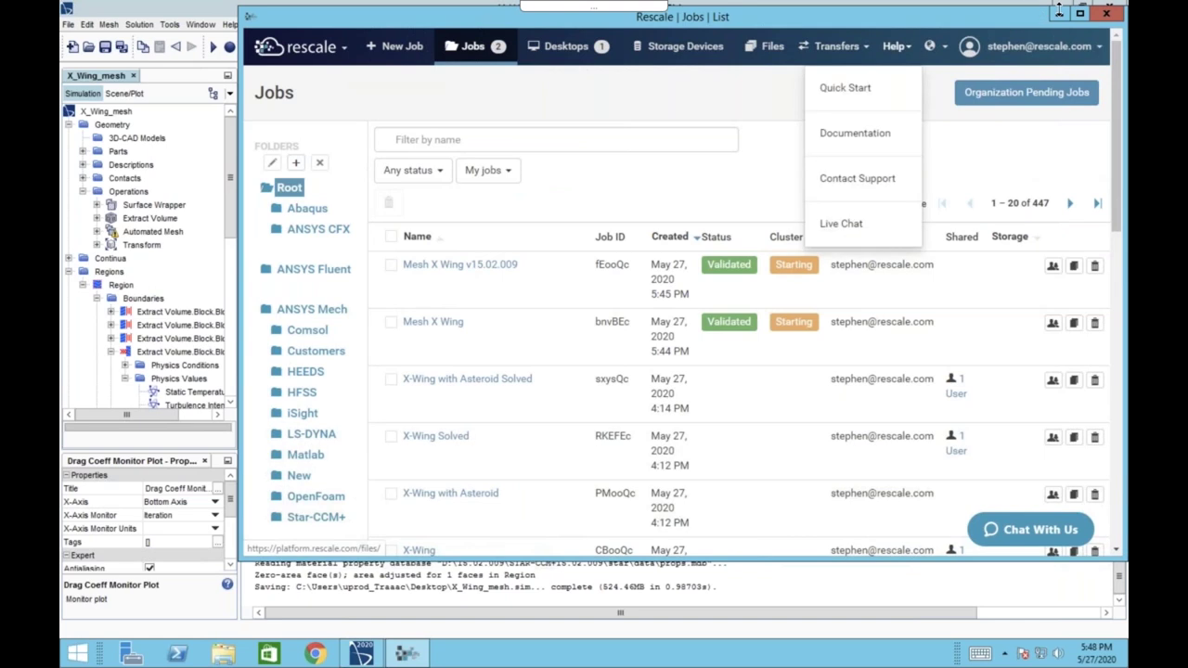
click(1059, 14)
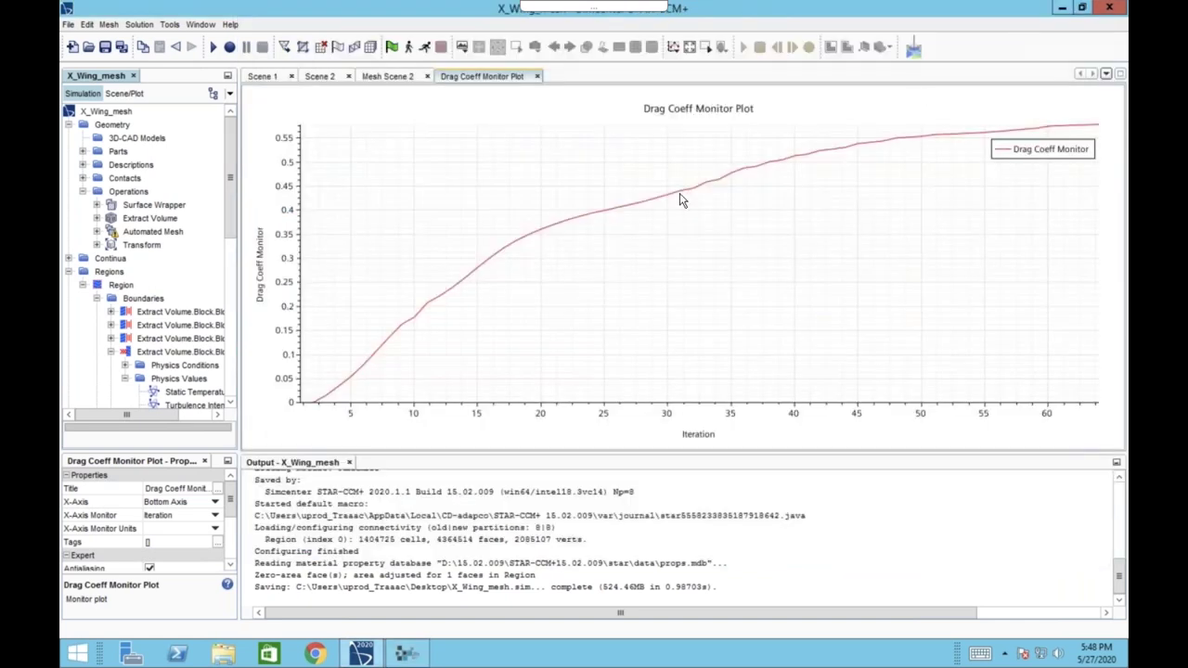
Bring the Rescale window back and reload the jobs list.
click(407, 654)
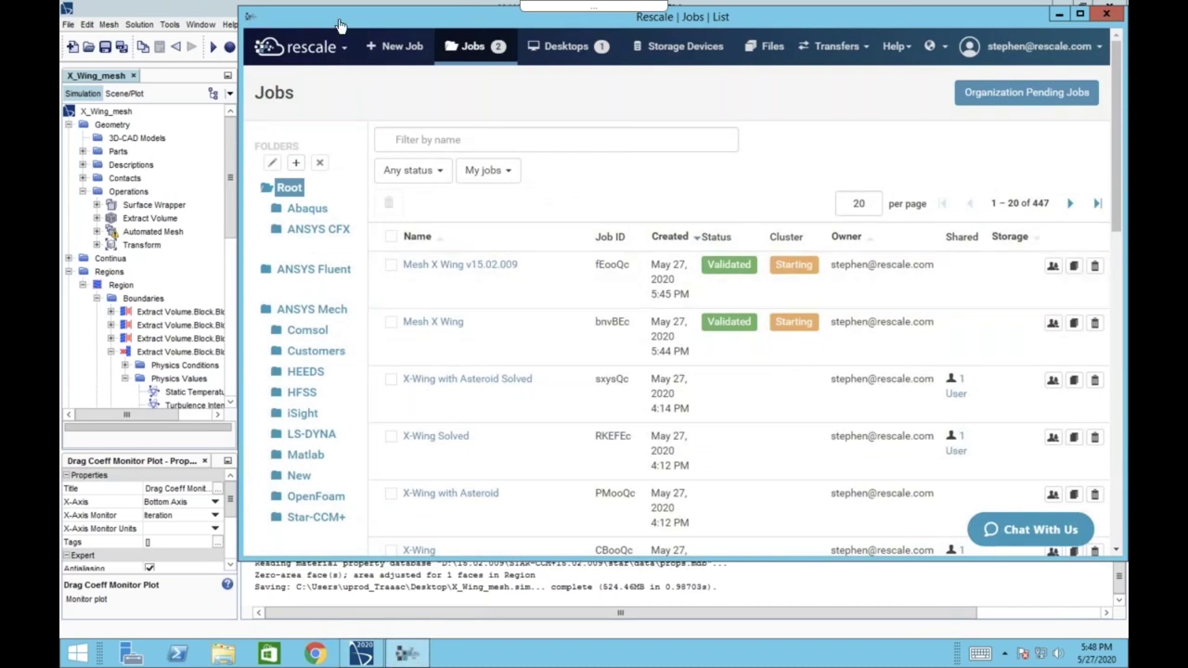
right_click(340, 23)
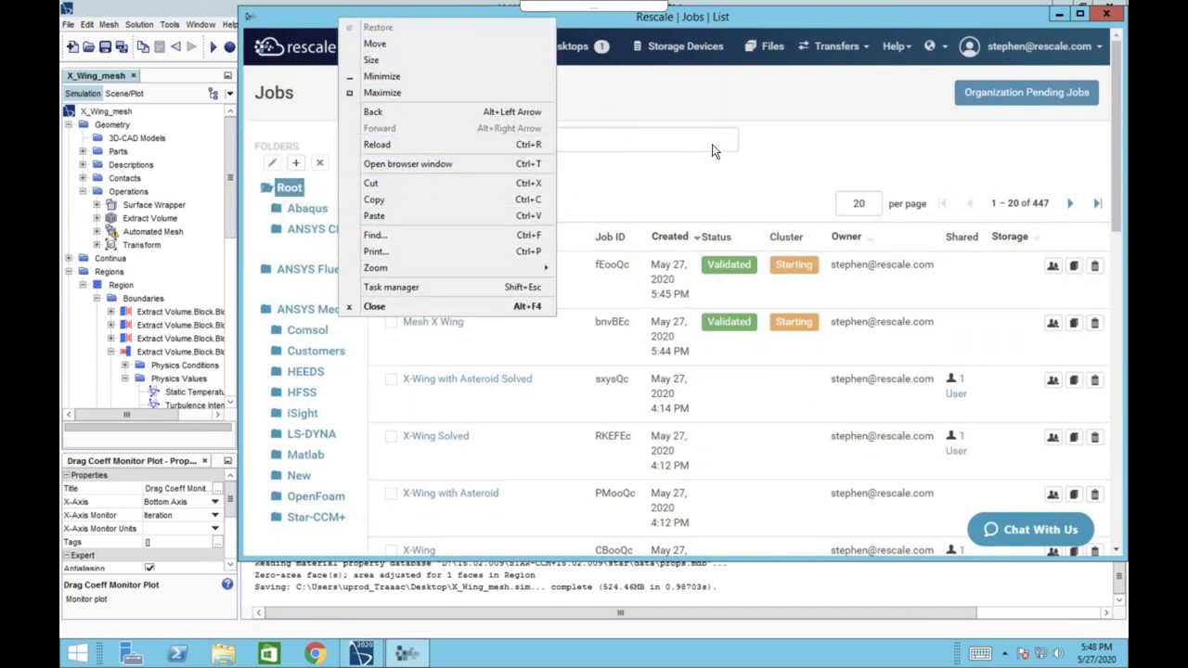
click(404, 145)
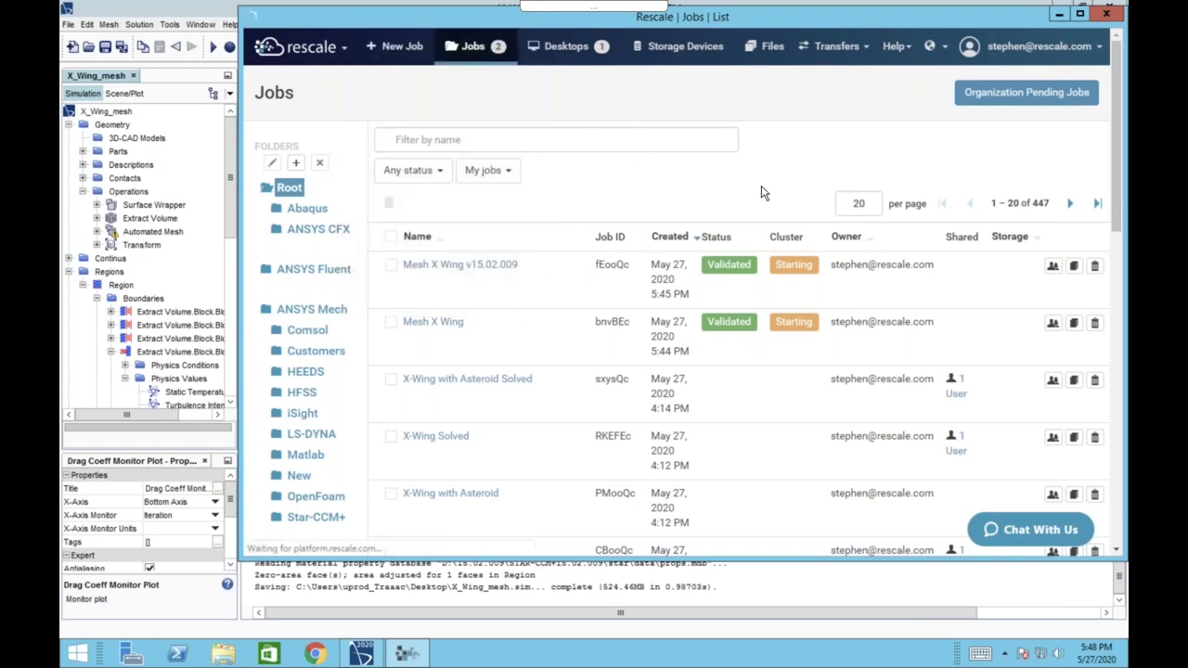
List jobs from any owner in Rescale and open the Falcon_Solved job.
click(508, 178)
click(501, 196)
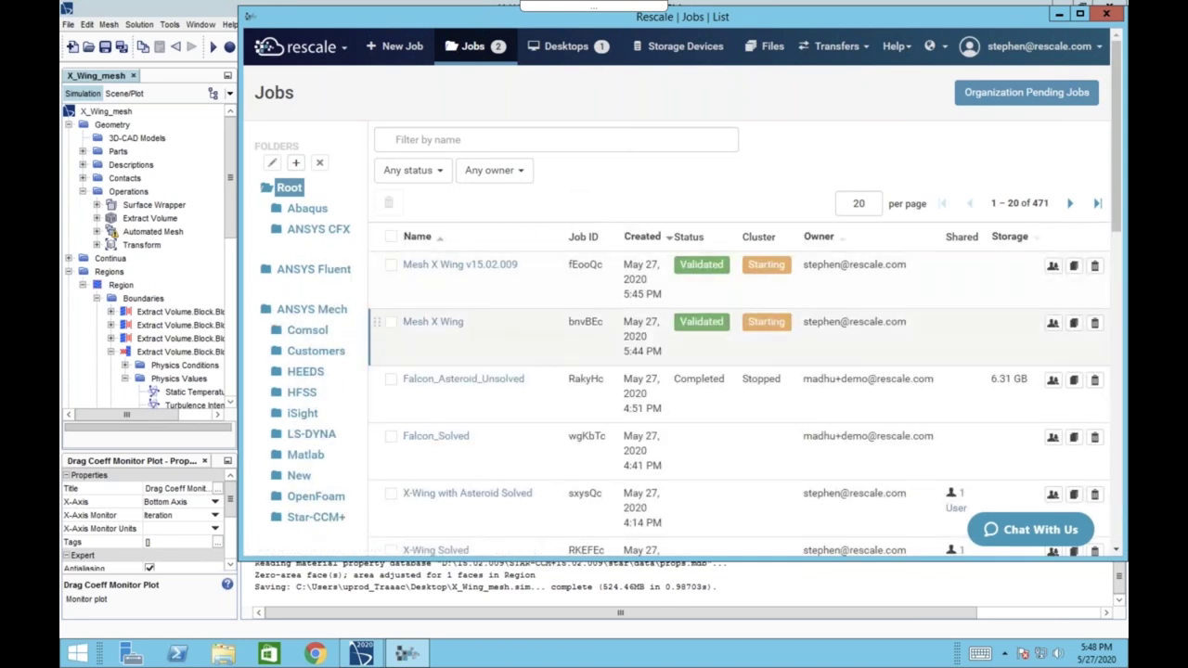
click(443, 437)
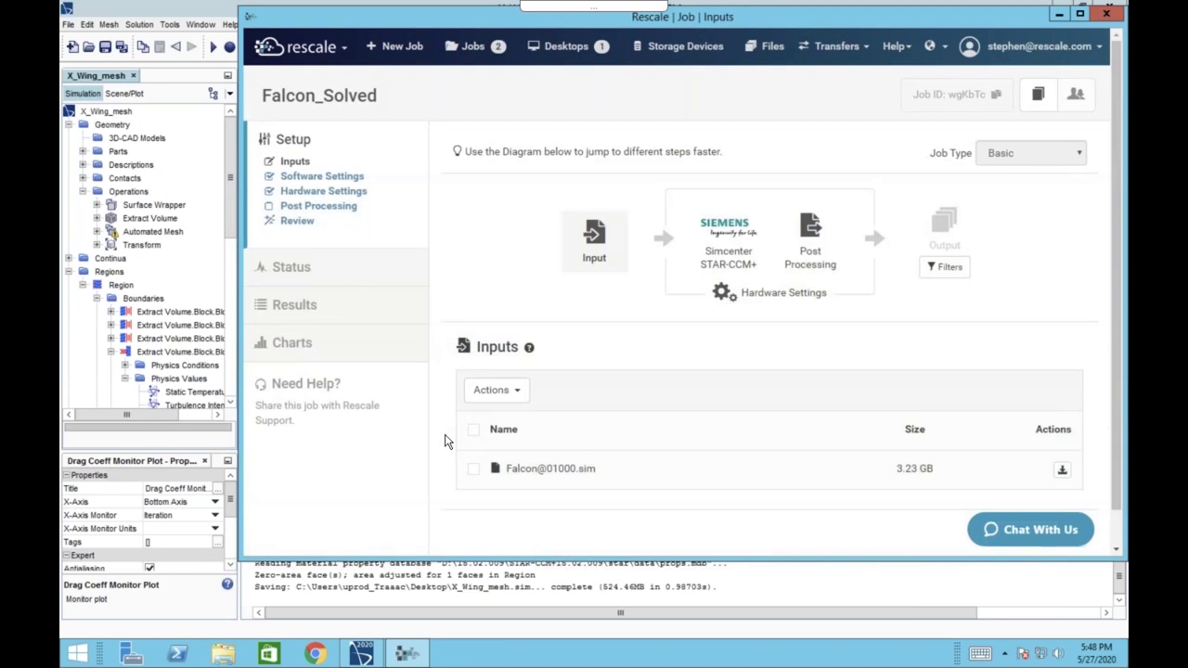
Open the settings of the active Working Desktop in Rescale.
click(558, 51)
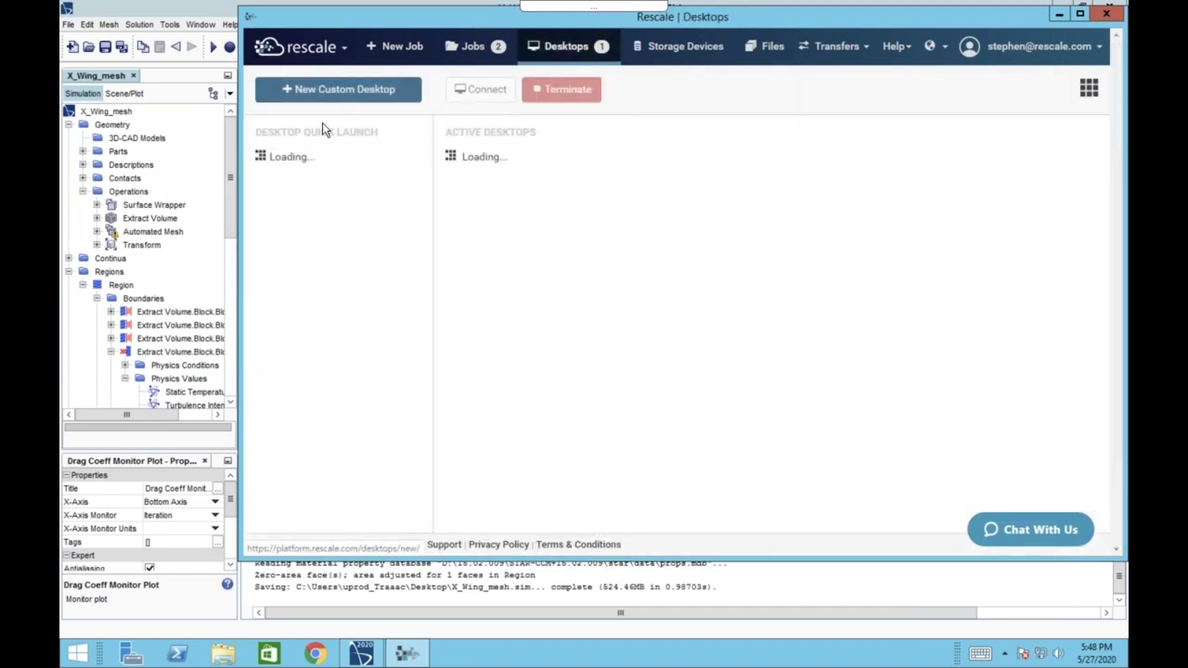
click(527, 204)
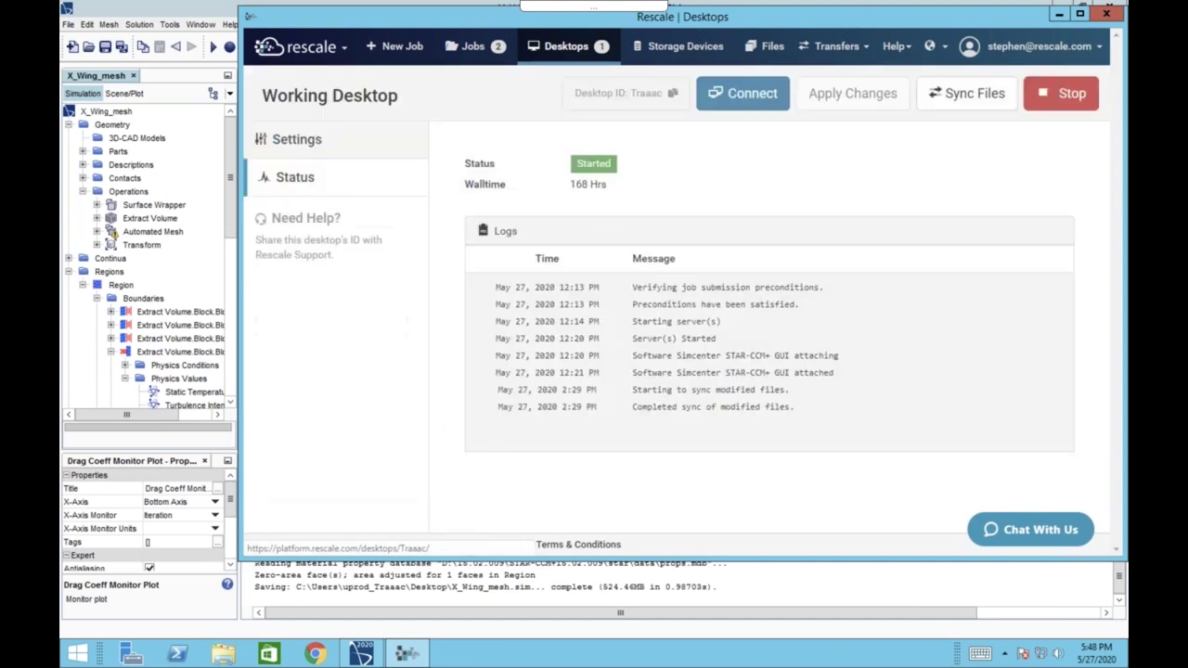
click(307, 138)
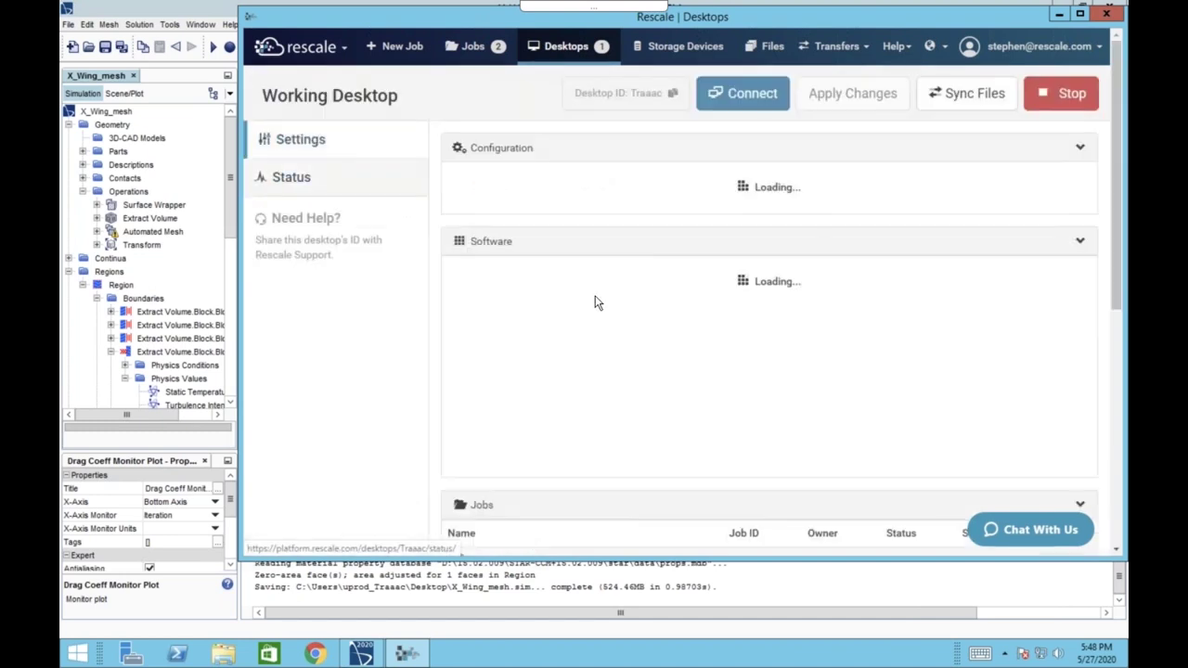
Attach the Falcon_Solved job to the Working Desktop and apply the changes.
scroll(798, 356, down, 3)
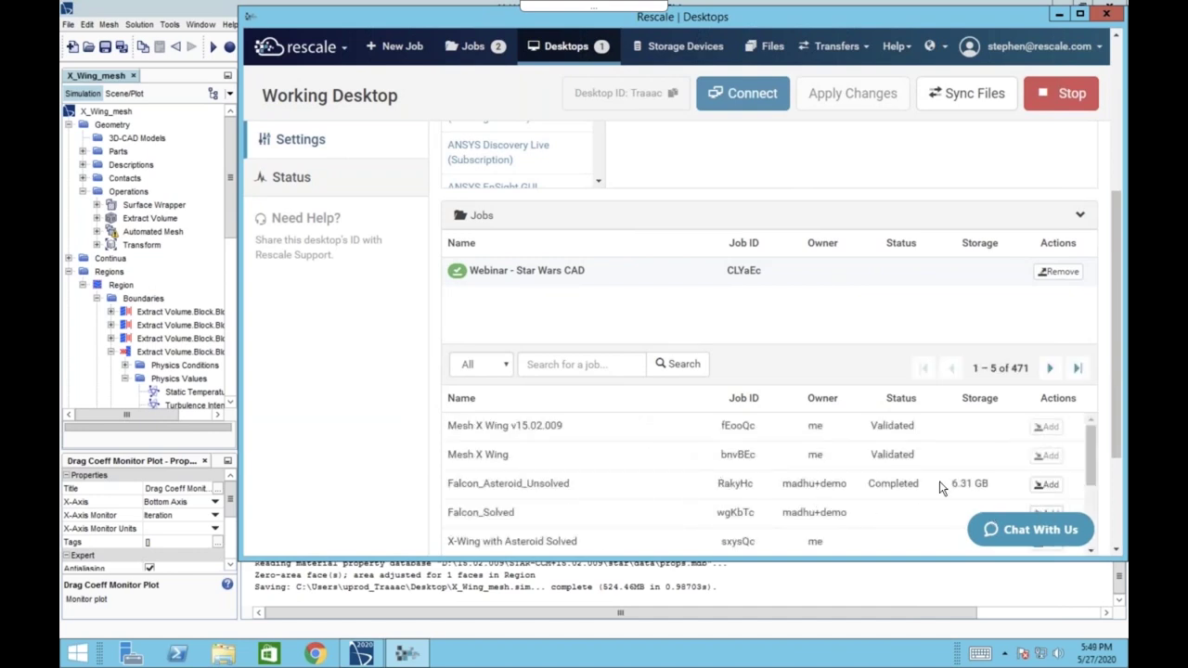
scroll(940, 489, down, 3)
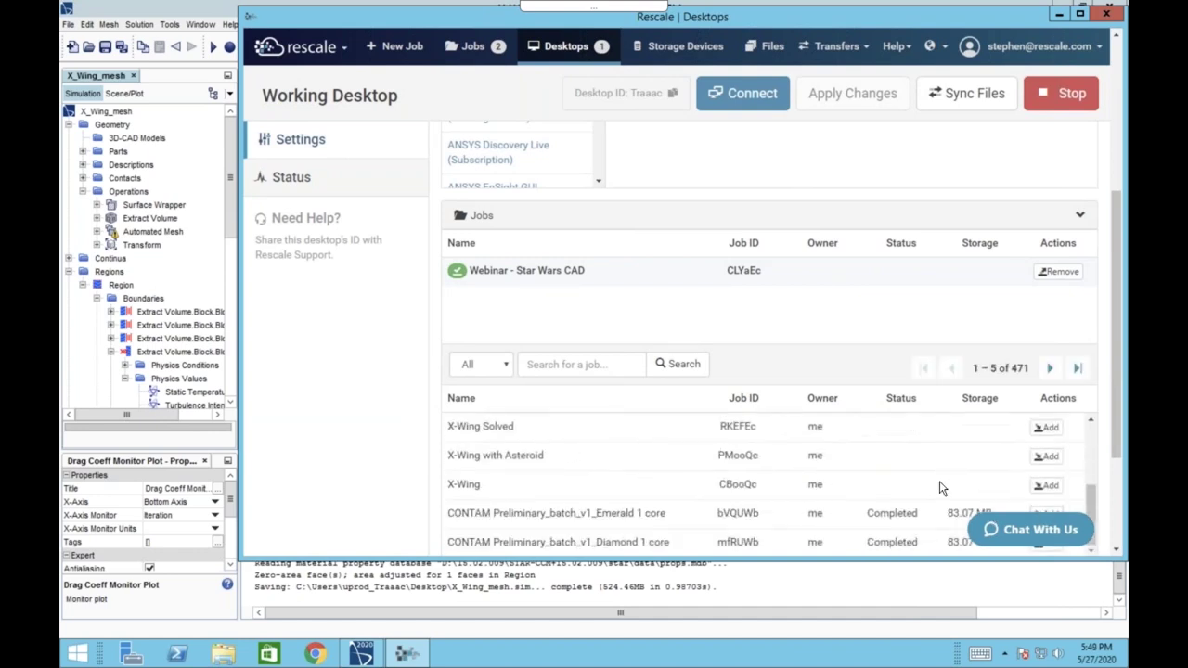
click(1092, 423)
click(1092, 422)
click(1092, 422)
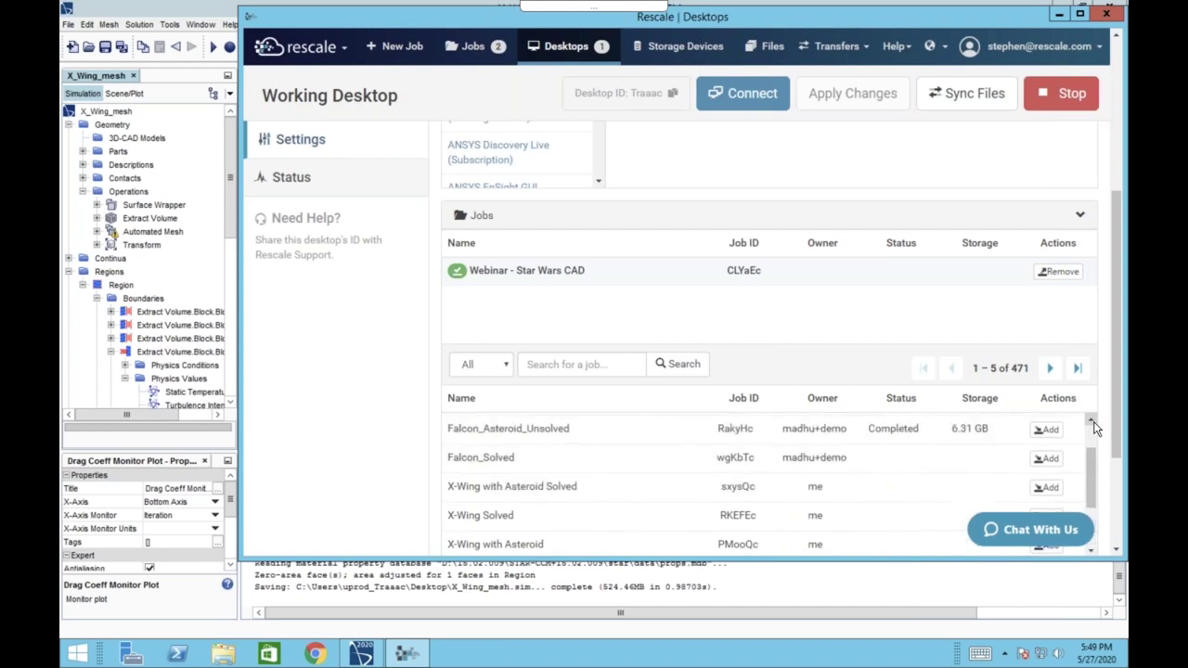
click(1046, 459)
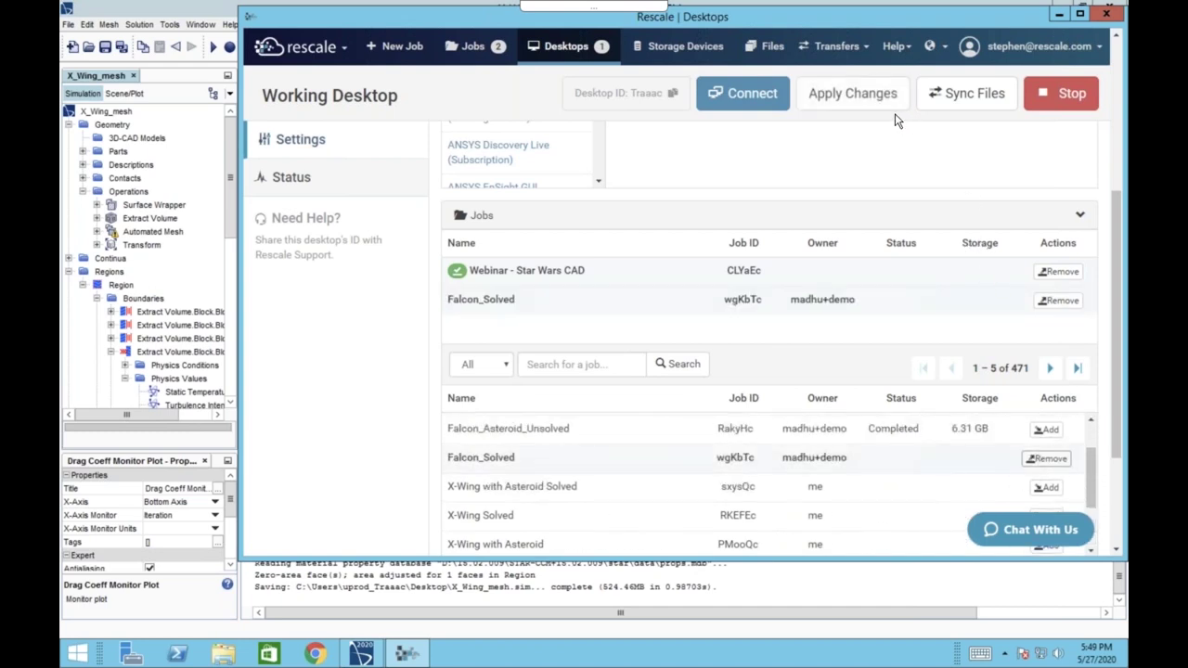
click(872, 97)
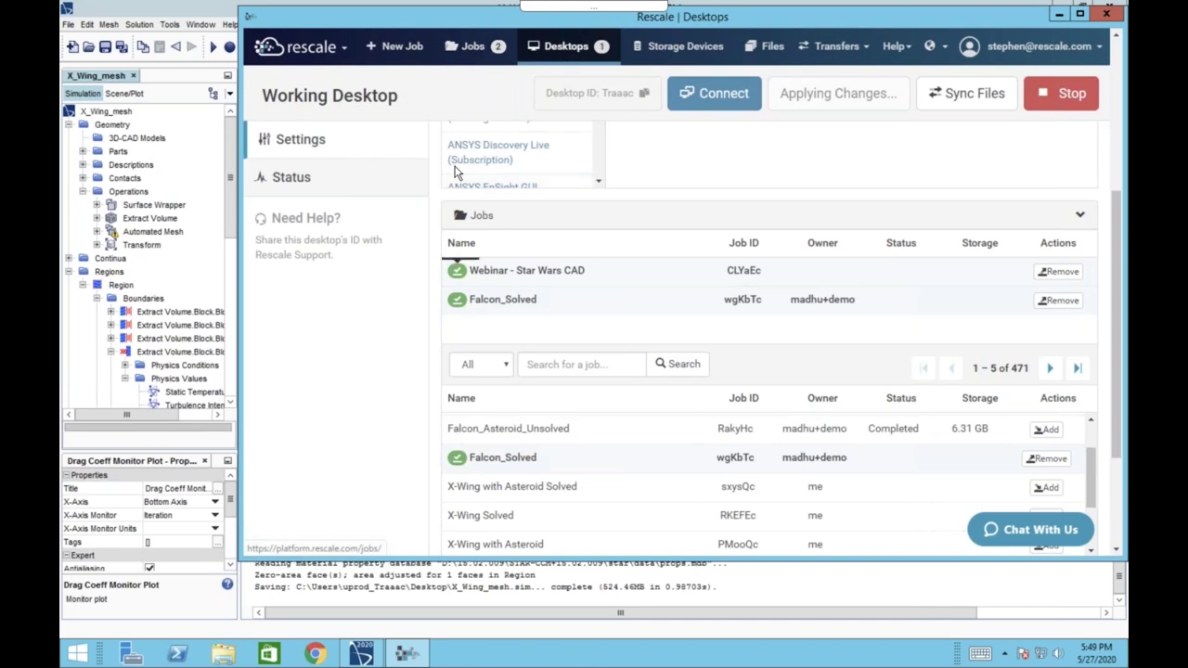
Return to the Rescale jobs list and minimize its window to get back to STAR-CCM+.
click(474, 51)
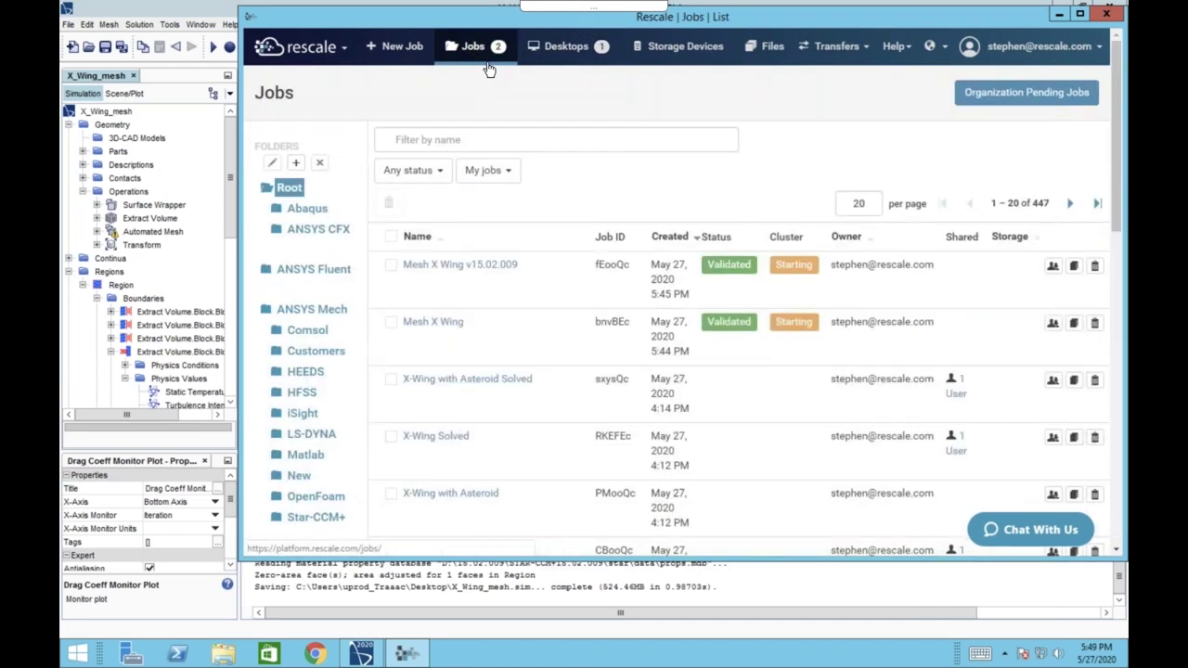
click(1059, 16)
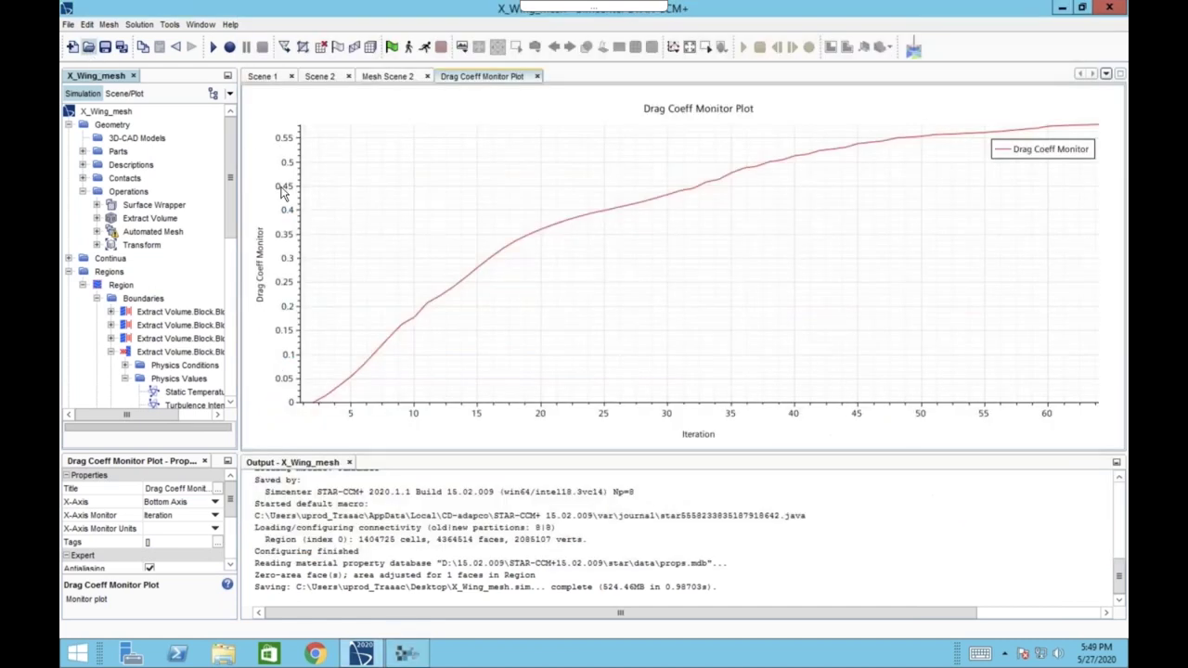
click(88, 47)
click(733, 408)
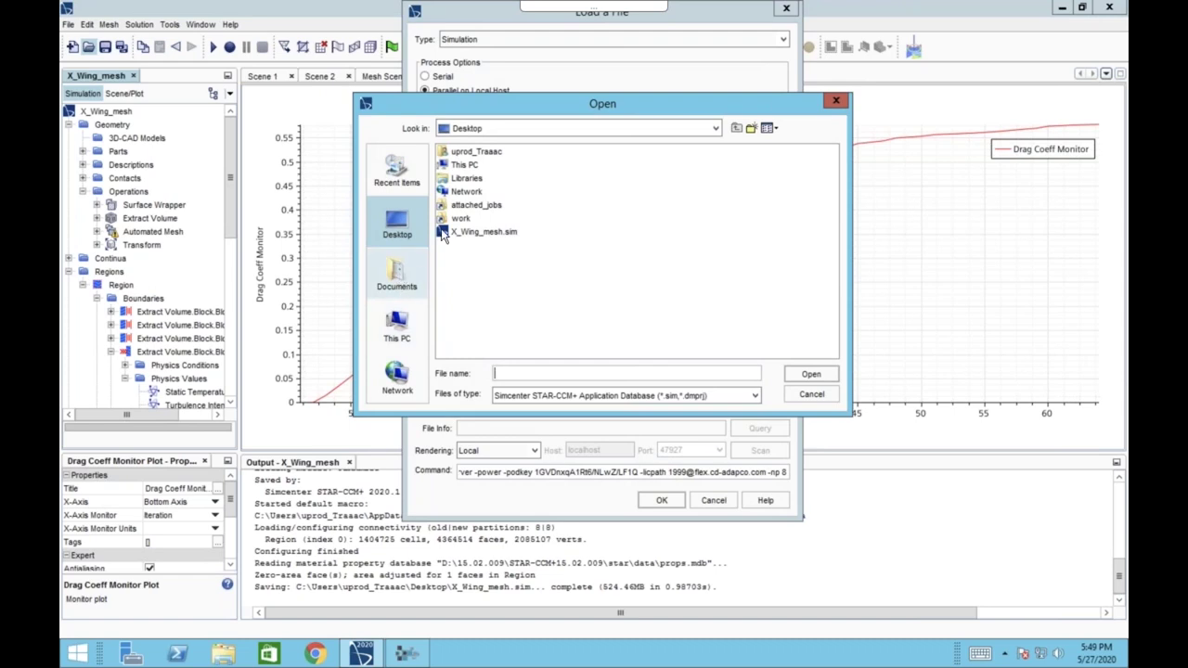
double_click(475, 205)
double_click(476, 165)
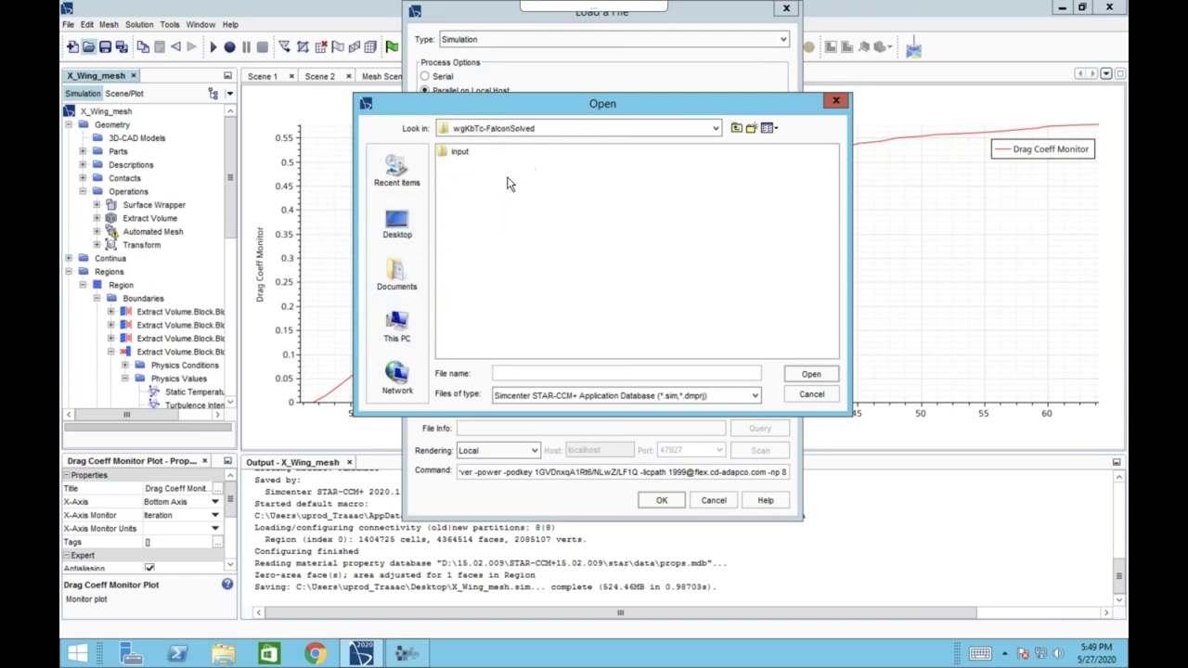
double_click(458, 153)
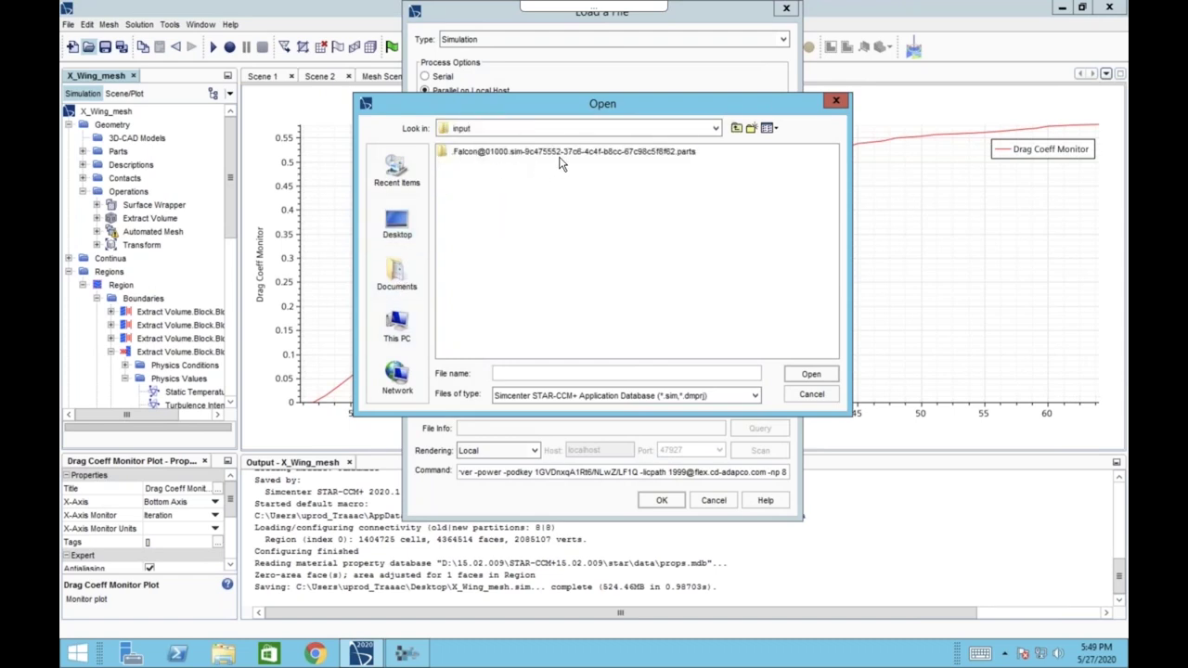
click(527, 152)
double_click(541, 152)
click(754, 167)
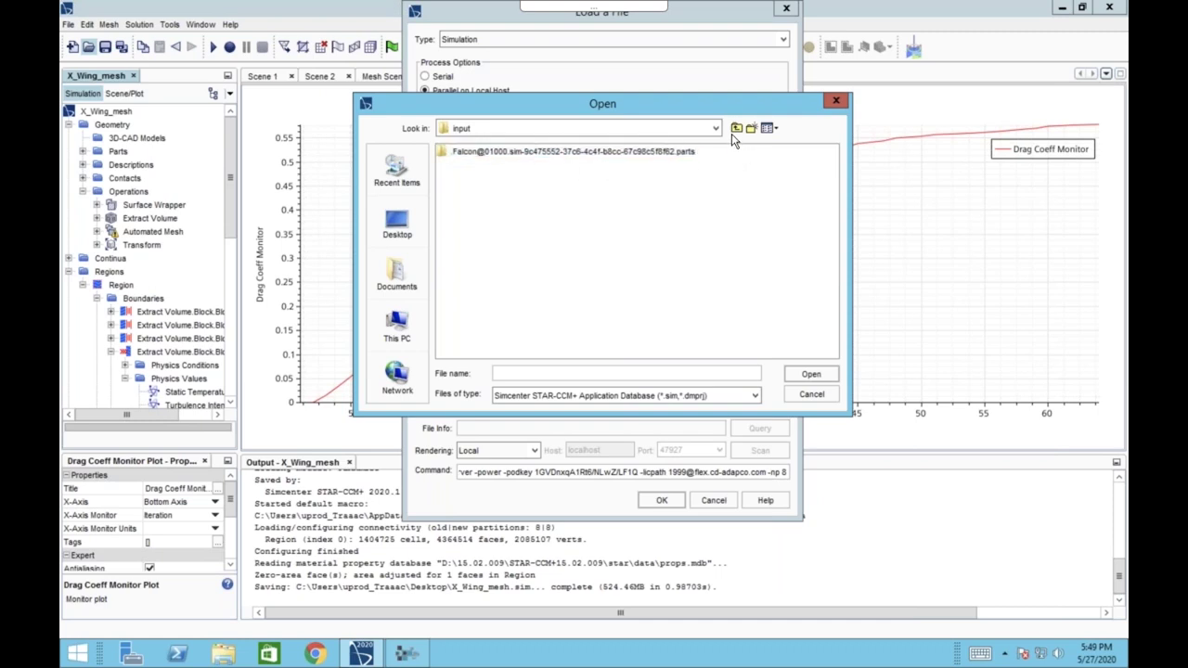
key(BackSpace)
double_click(458, 153)
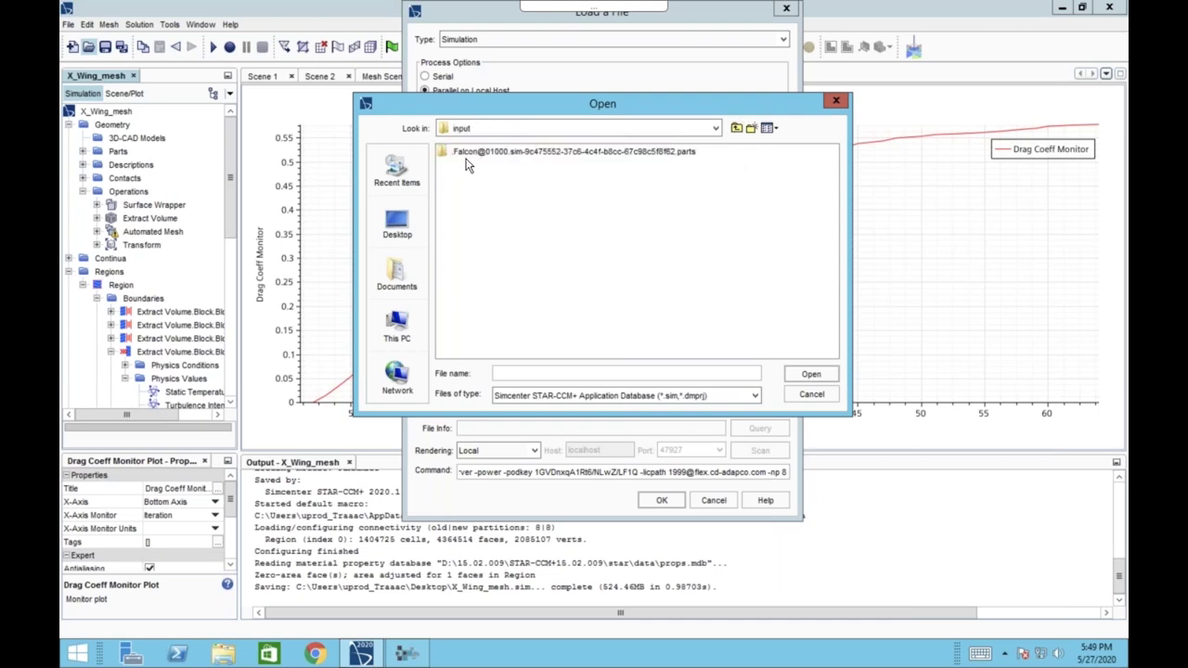
click(737, 128)
click(812, 394)
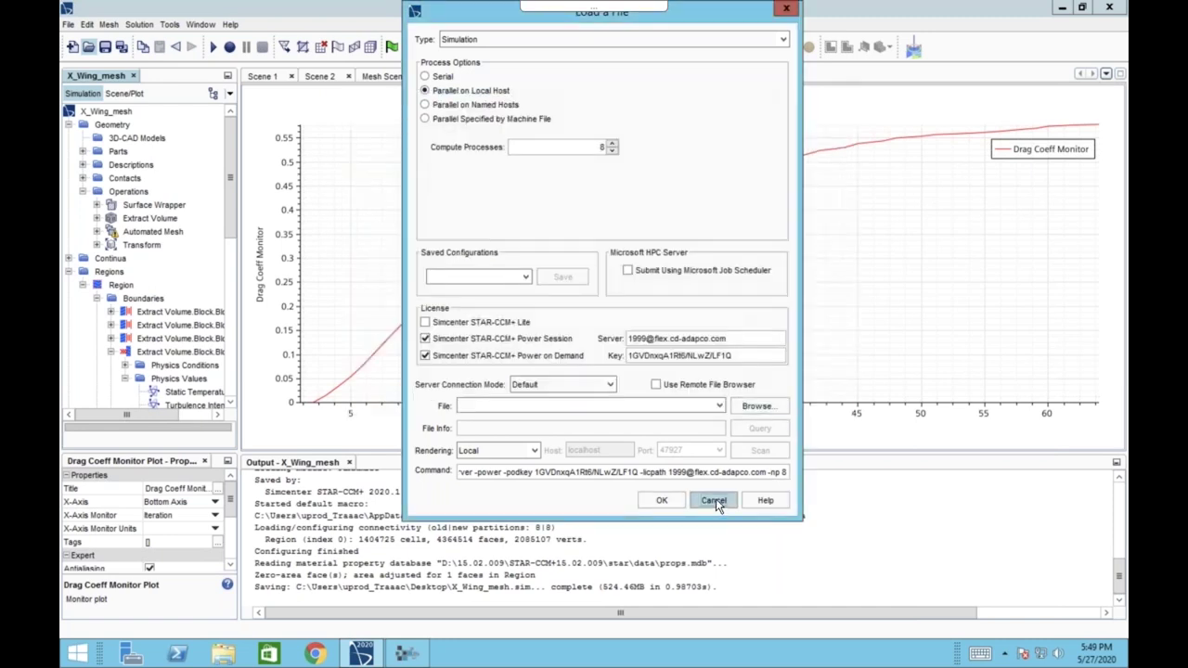
click(716, 499)
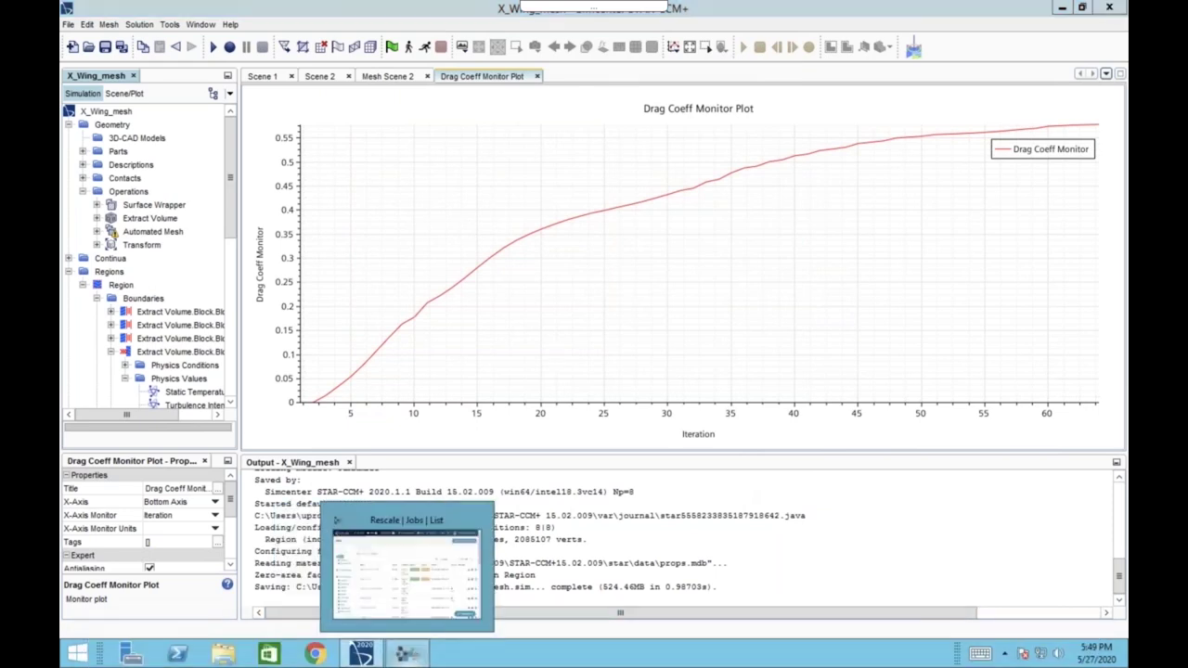
Switch to Rescale and reload the jobs list twice, returning to STAR-CCM+ after each check.
click(408, 655)
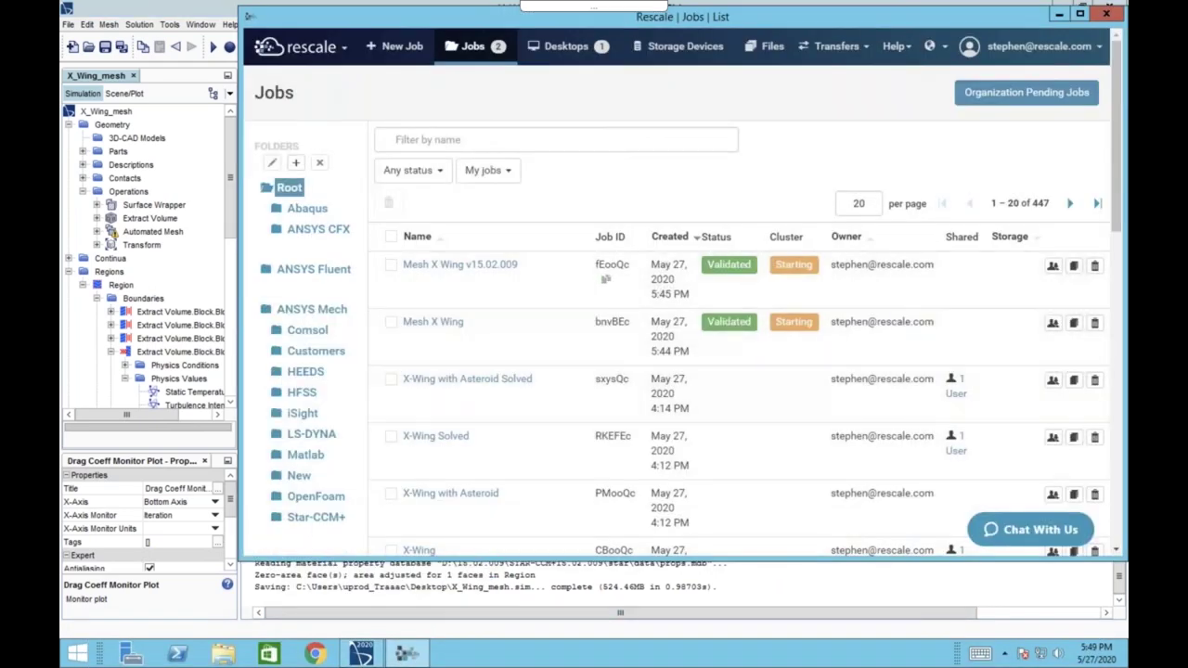
right_click(382, 19)
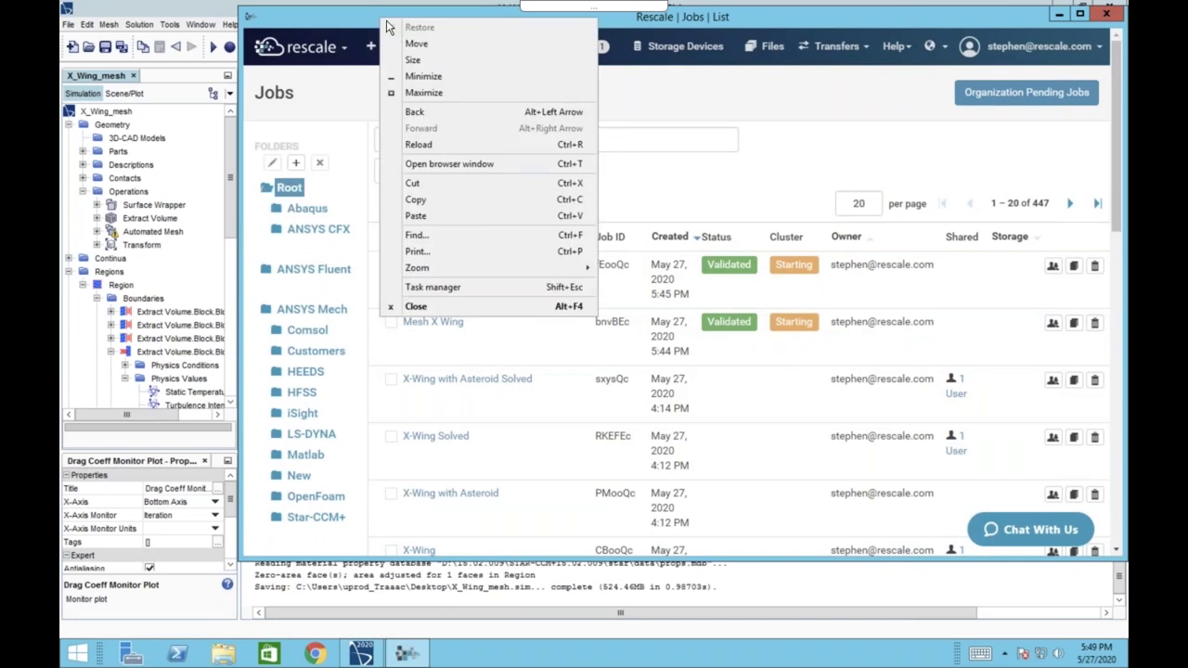
click(435, 145)
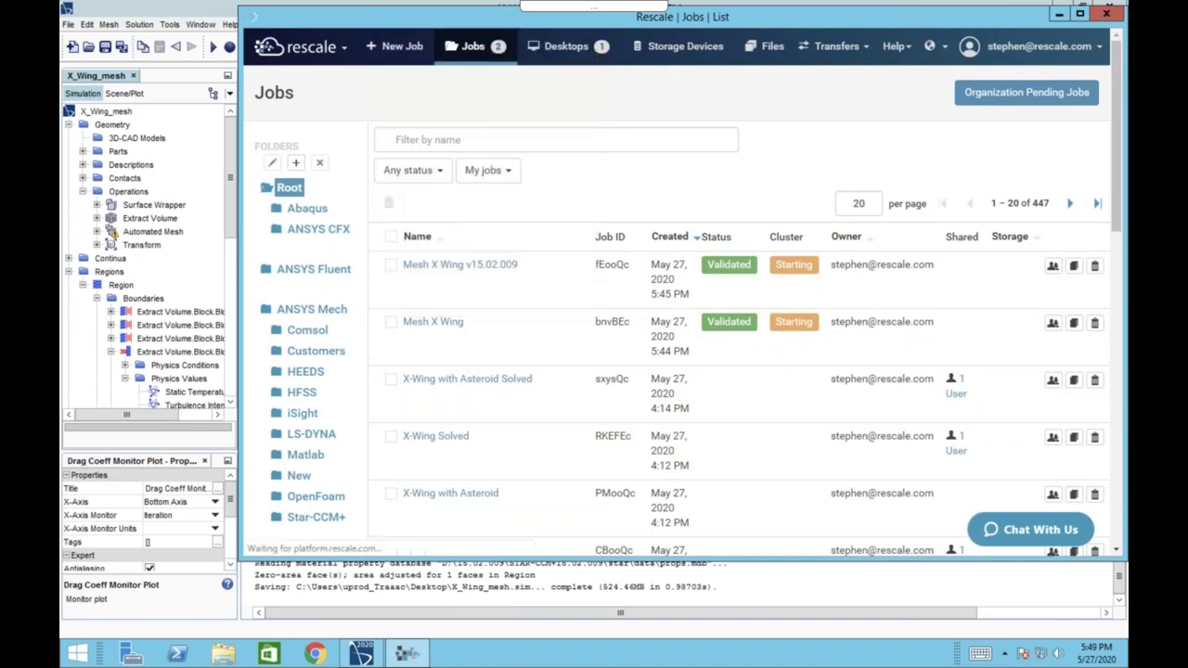
click(210, 13)
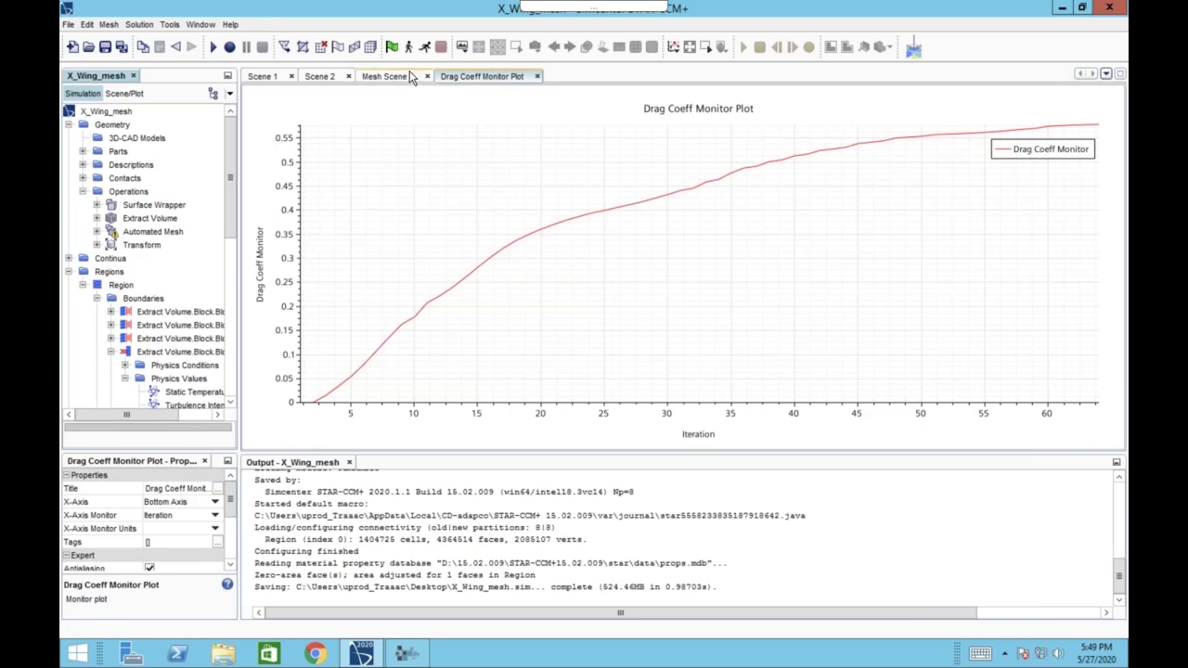
click(415, 659)
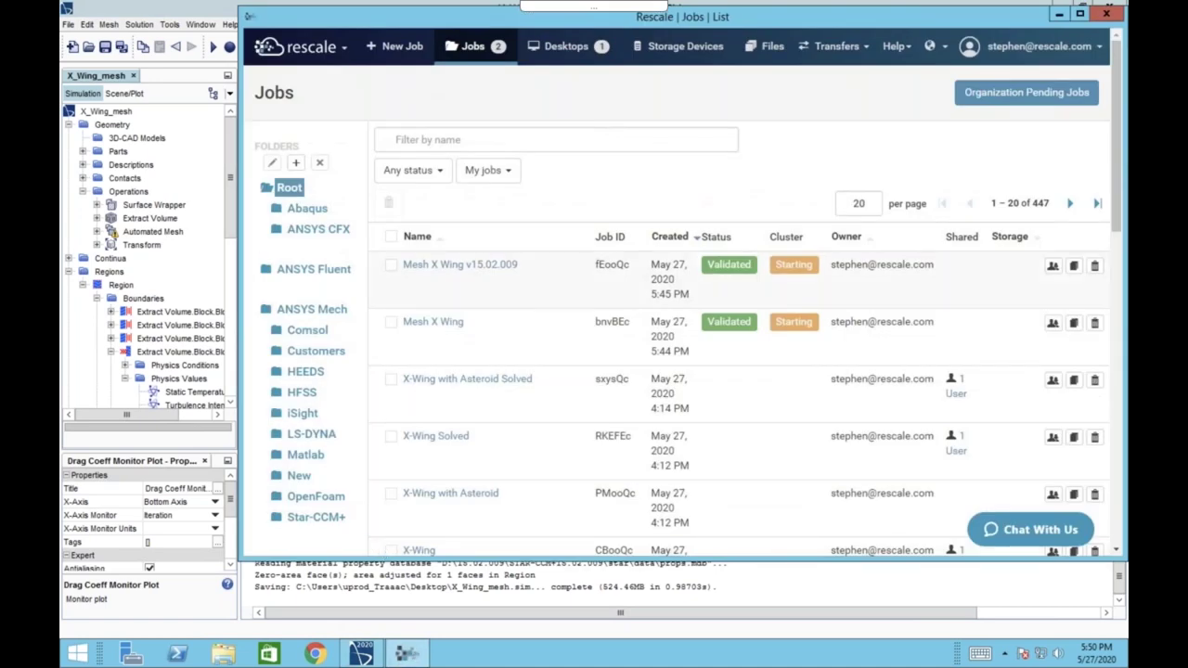
right_click(309, 29)
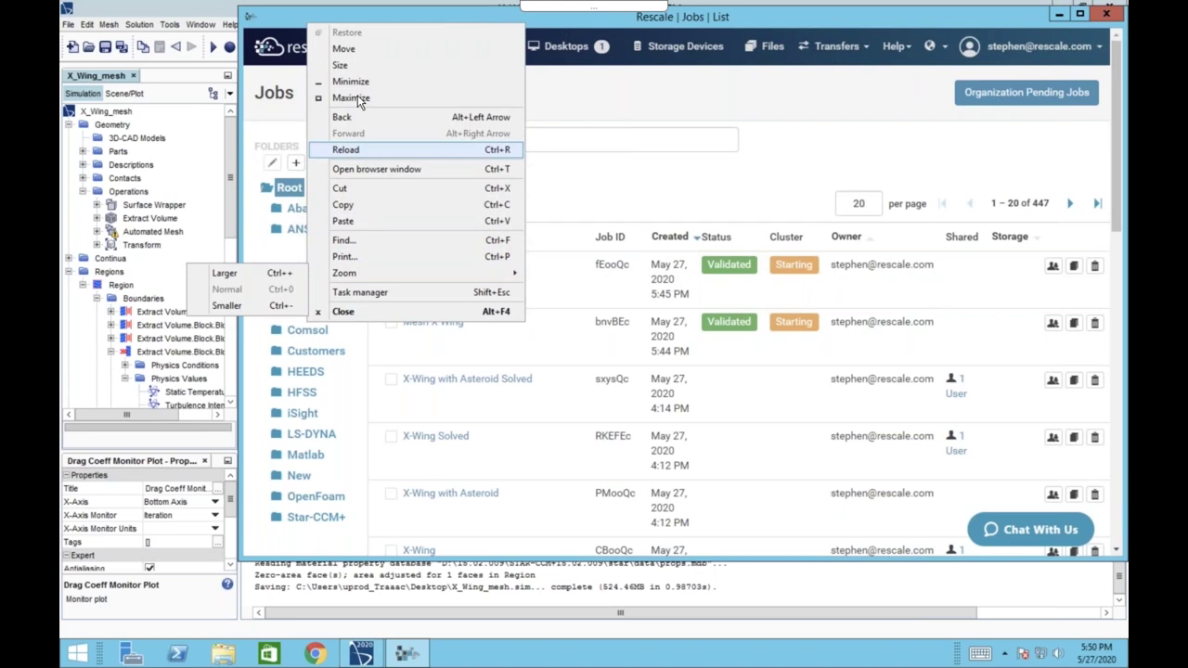
click(358, 151)
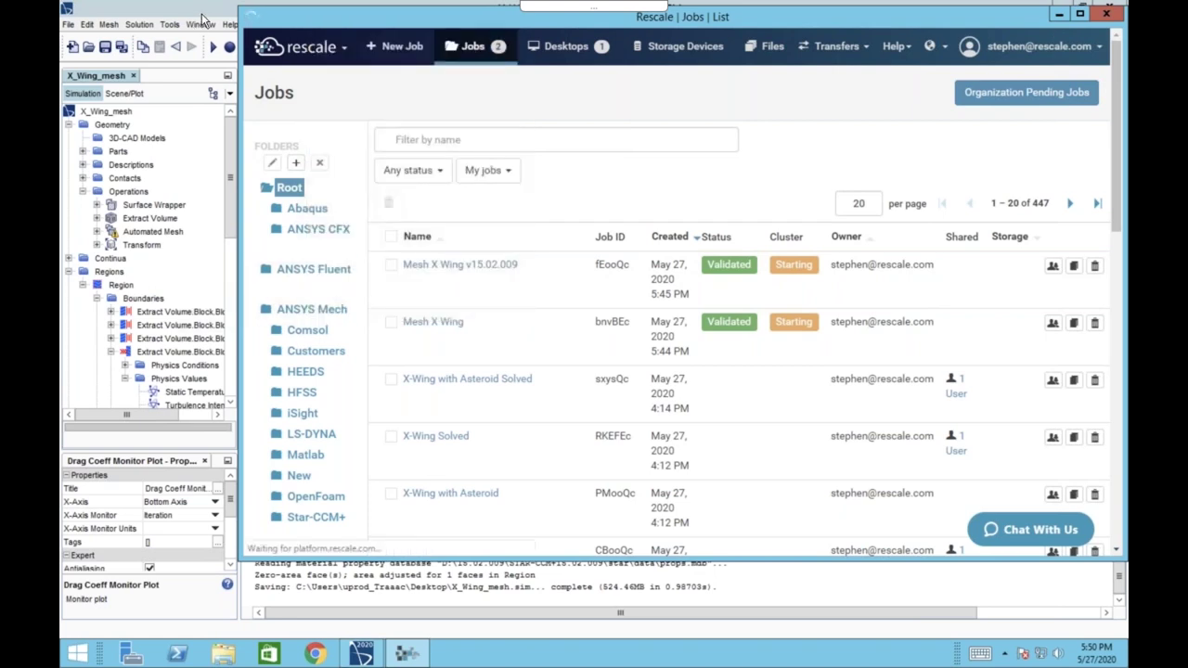
click(202, 21)
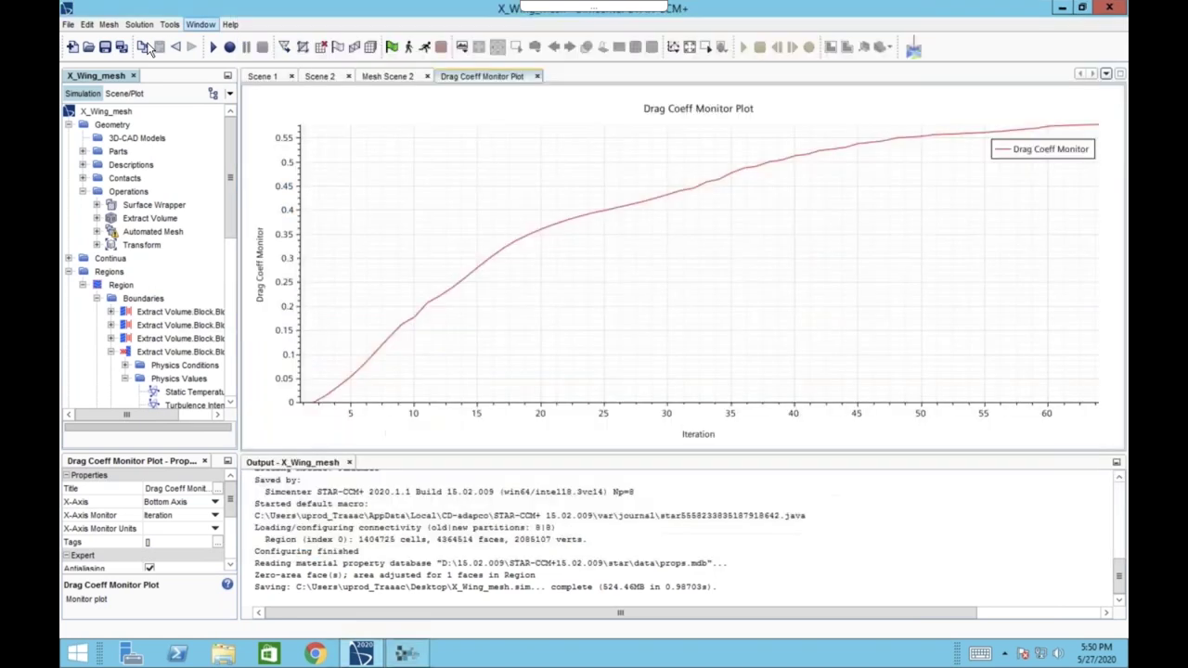
click(88, 48)
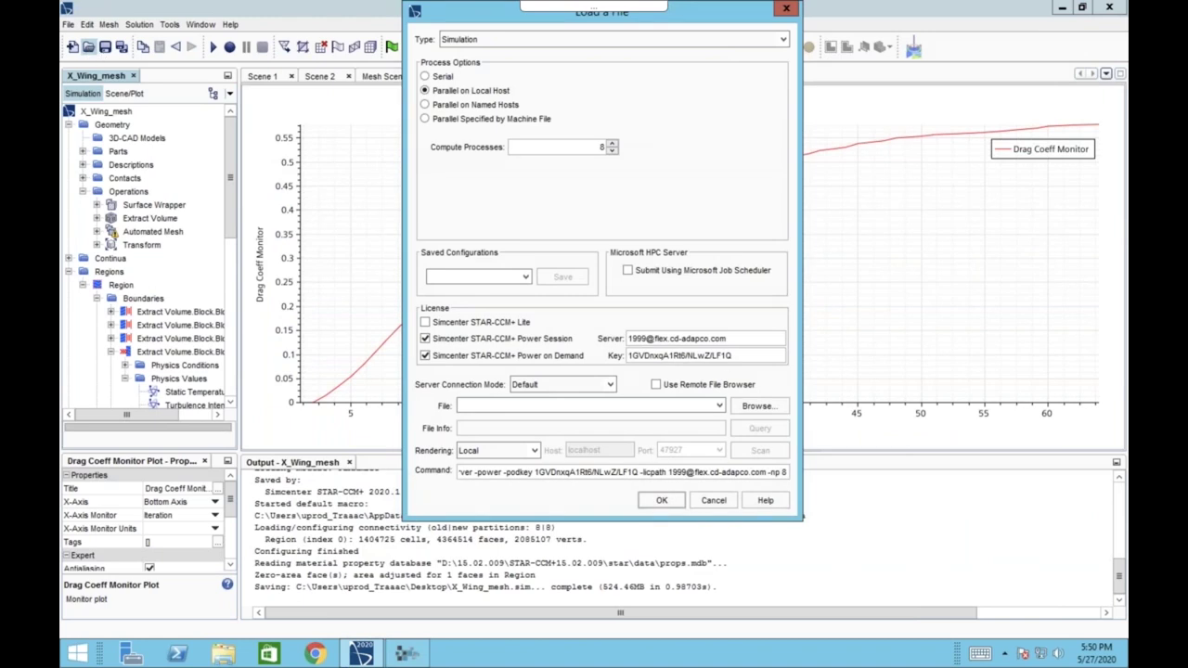
click(751, 409)
double_click(478, 204)
double_click(484, 167)
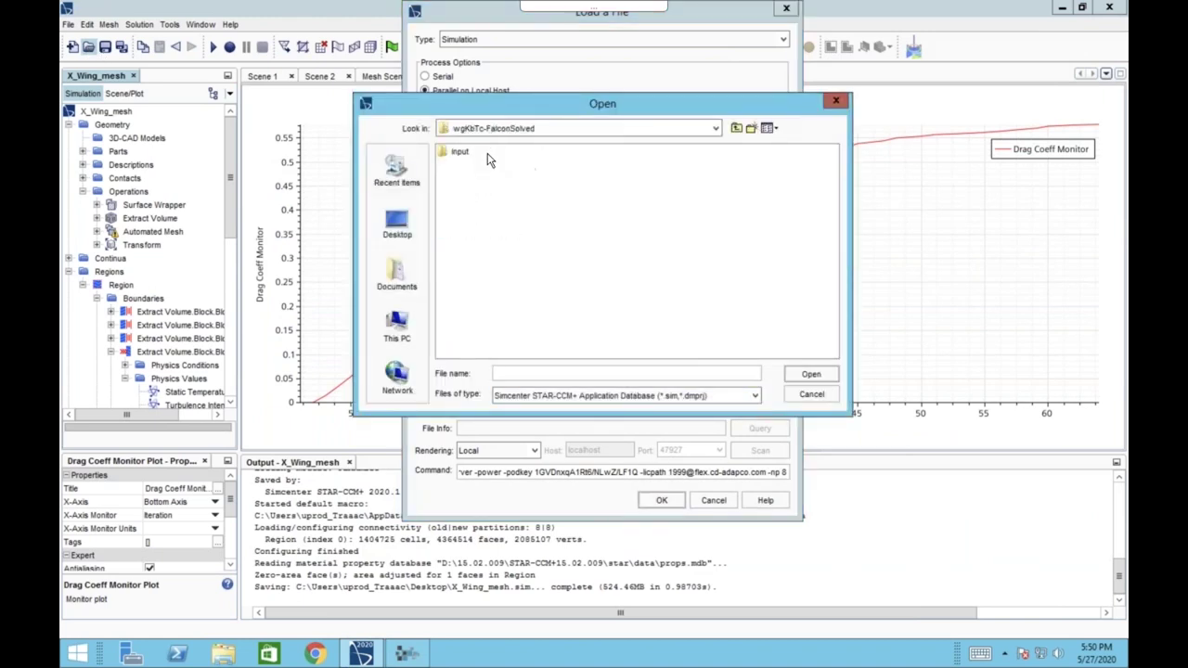
double_click(460, 153)
click(469, 154)
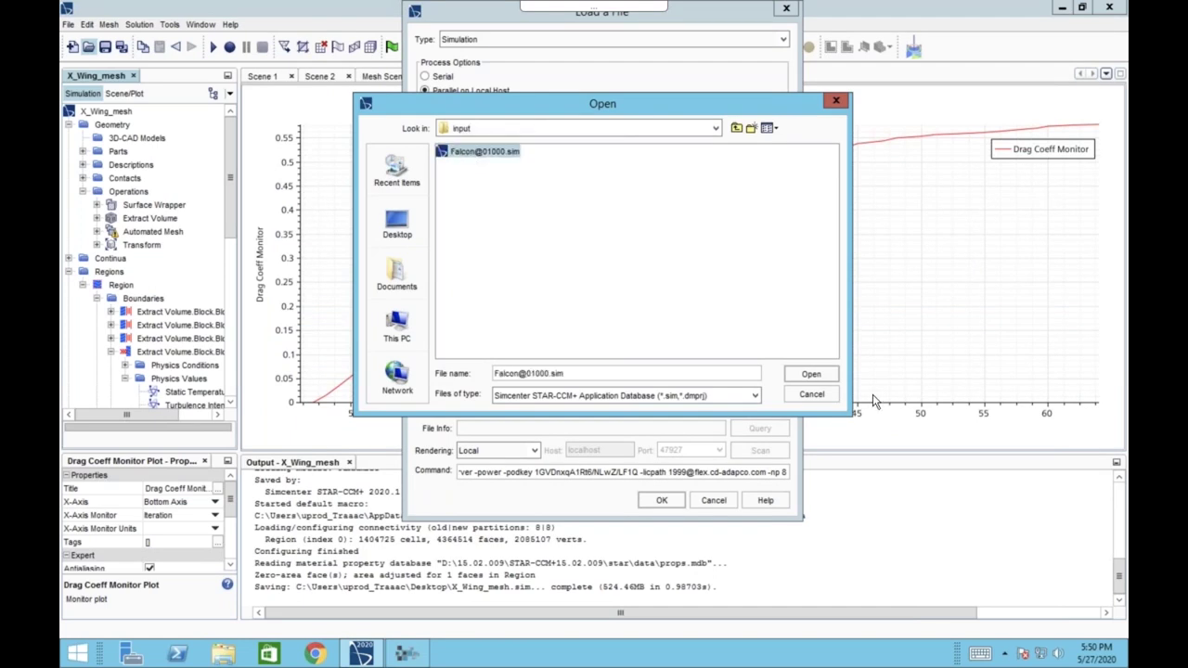
click(816, 376)
click(661, 501)
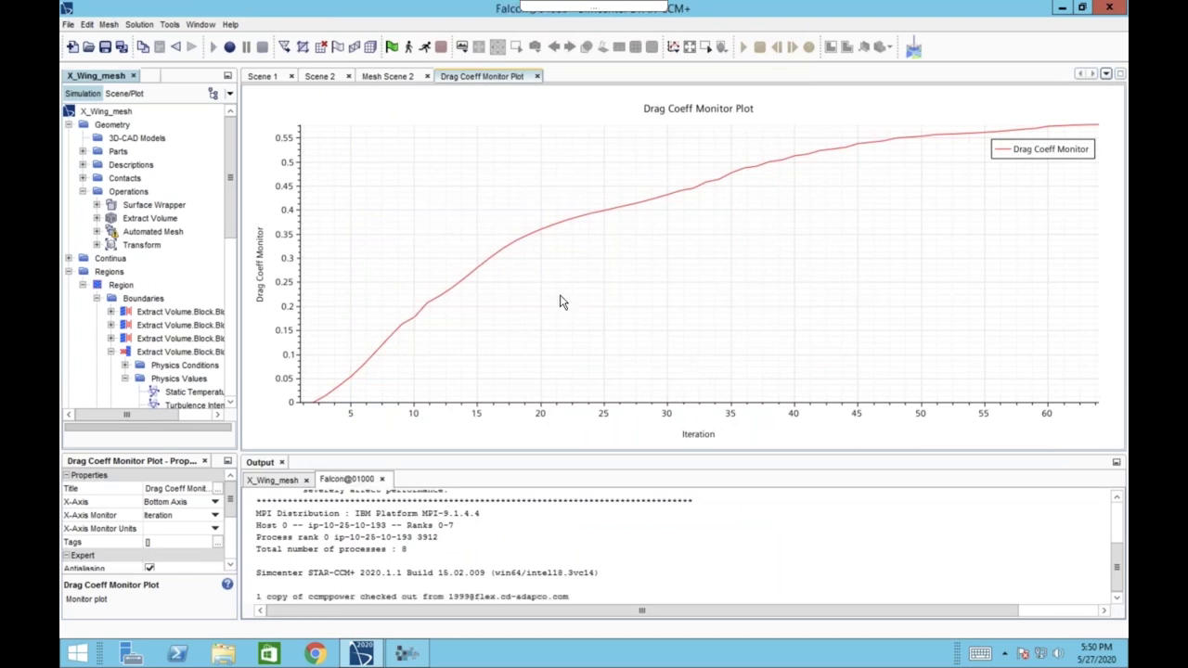
Widen the simulation tree pane and look through the Plots and Monitors nodes of Falcon@01000.
drag(262, 145, 426, 147)
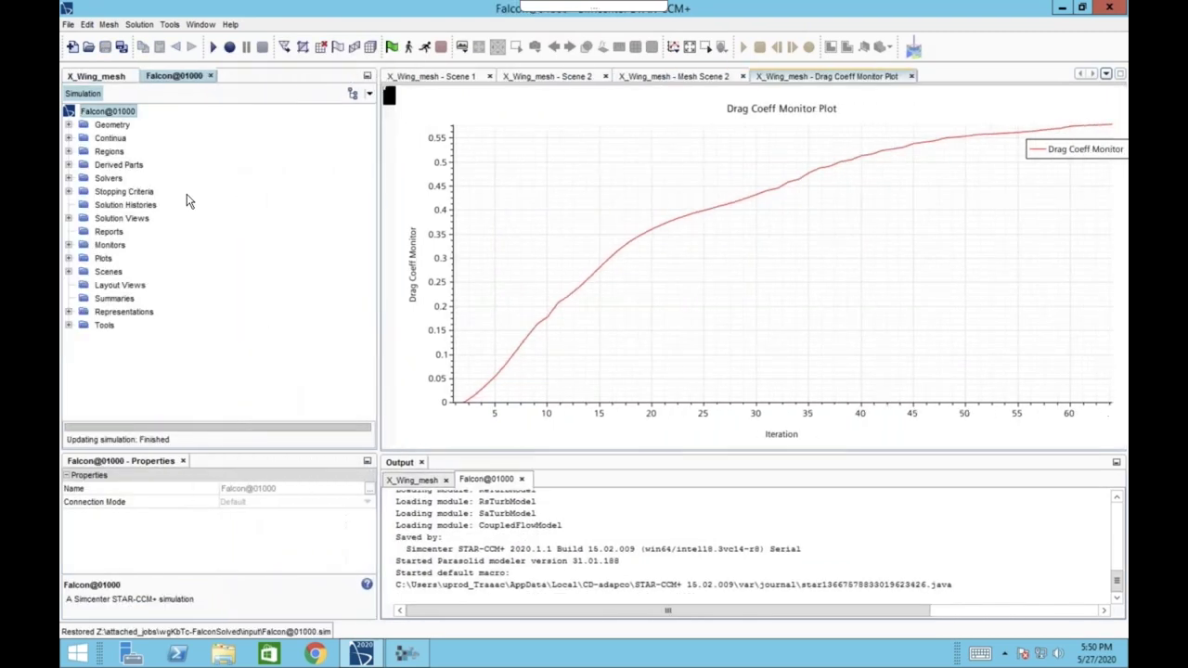
click(69, 258)
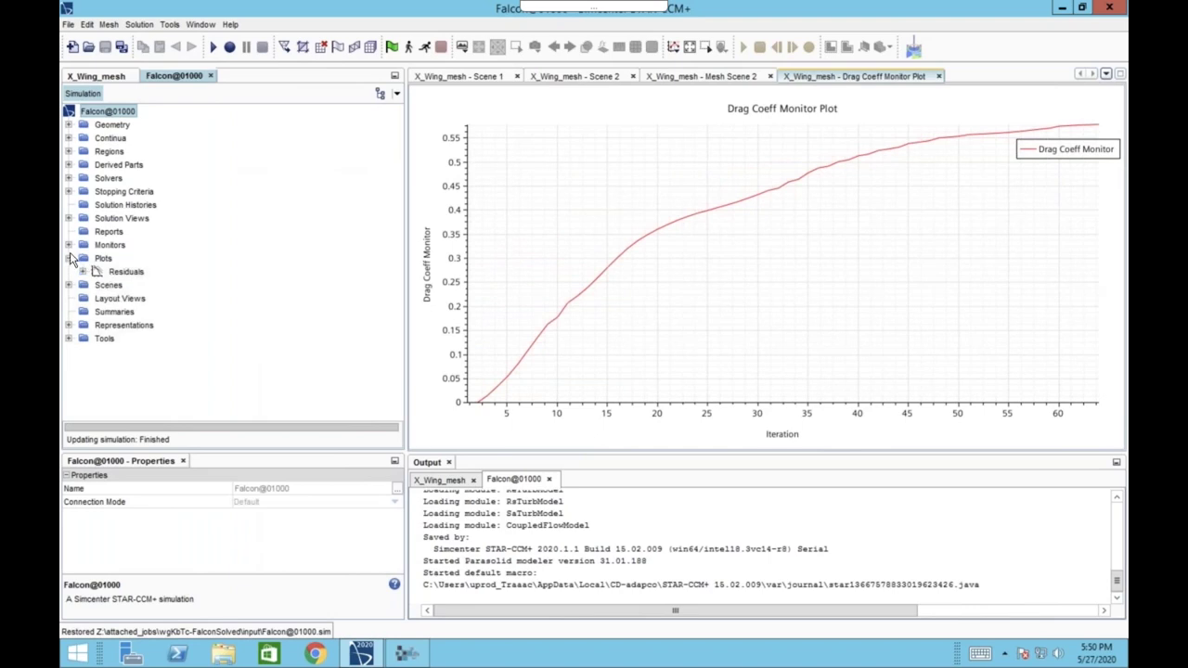
click(69, 258)
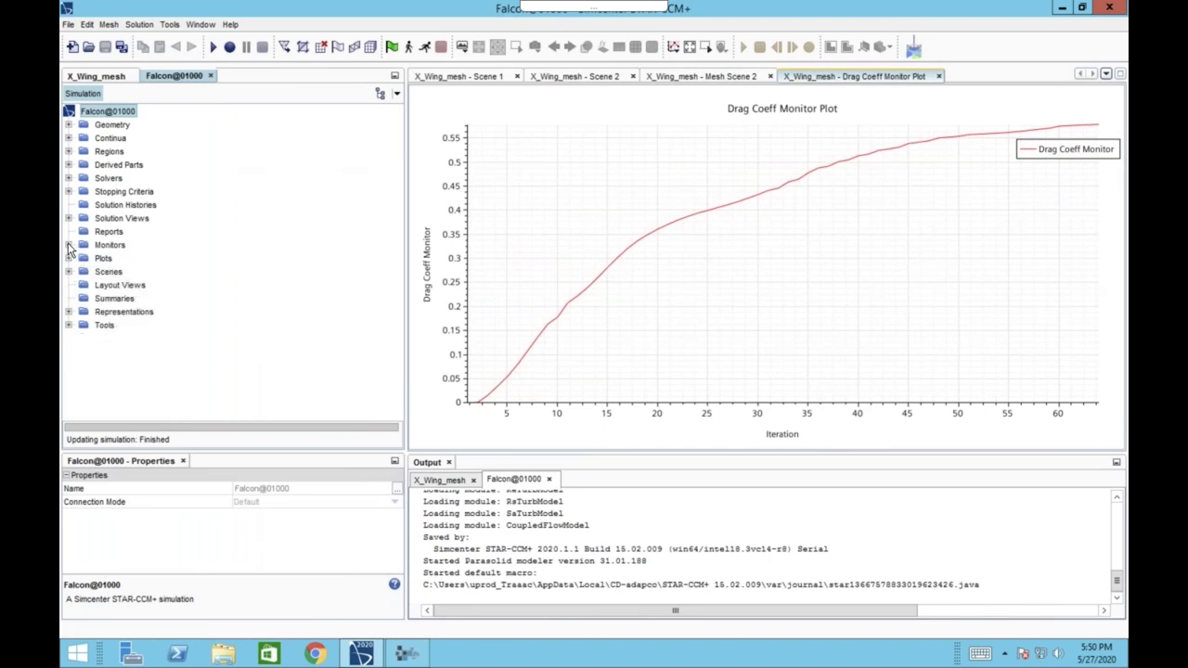
click(68, 245)
click(69, 245)
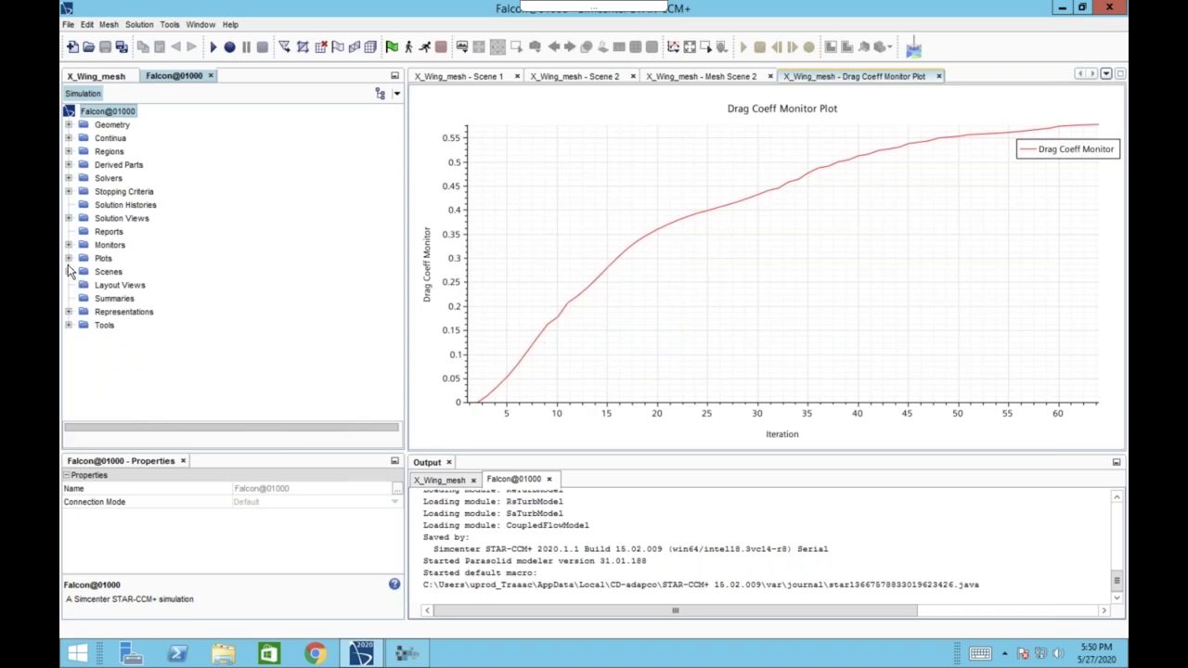
Expand the Scenes node of Falcon@01000 and select Mesh Scene 1.
click(68, 271)
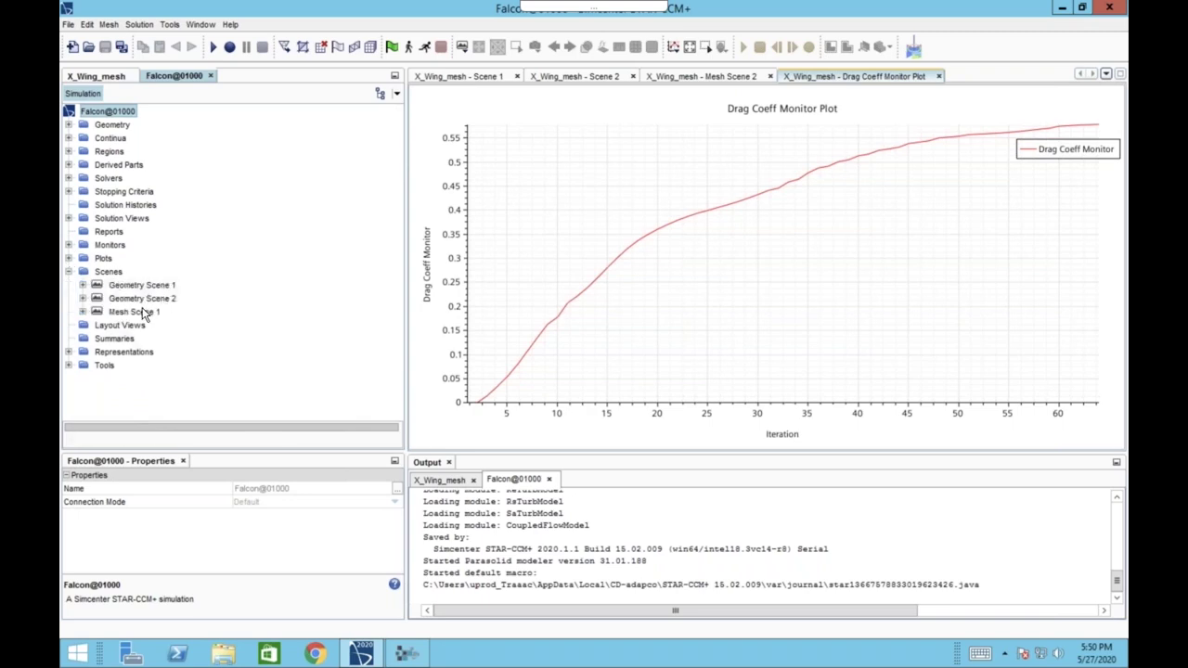
click(139, 313)
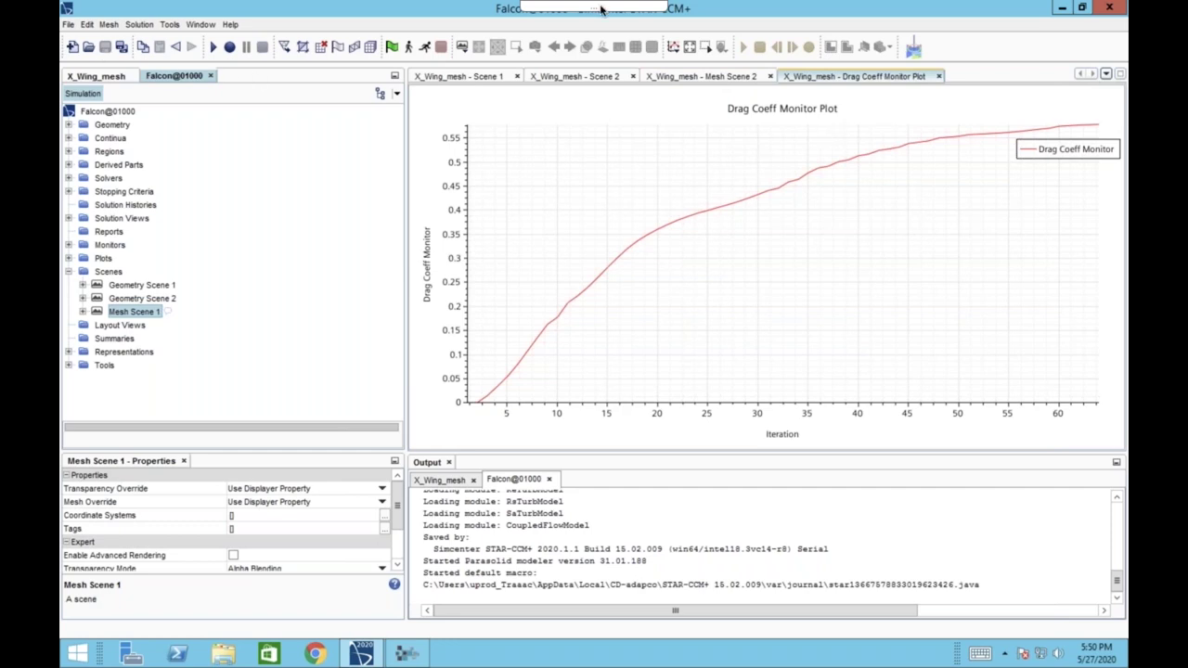
Switch to Rescale and filter the jobs list by owner to show only jobs shared with me.
click(408, 654)
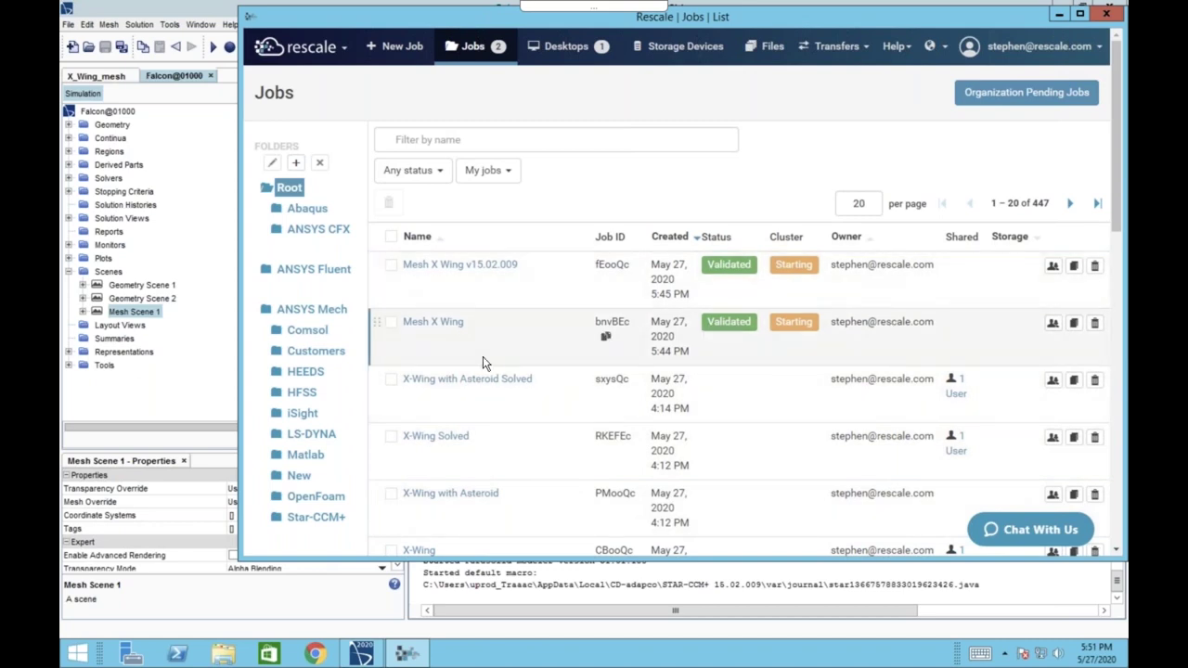
scroll(483, 357, down, 3)
scroll(482, 362, down, 1)
scroll(482, 362, up, 4)
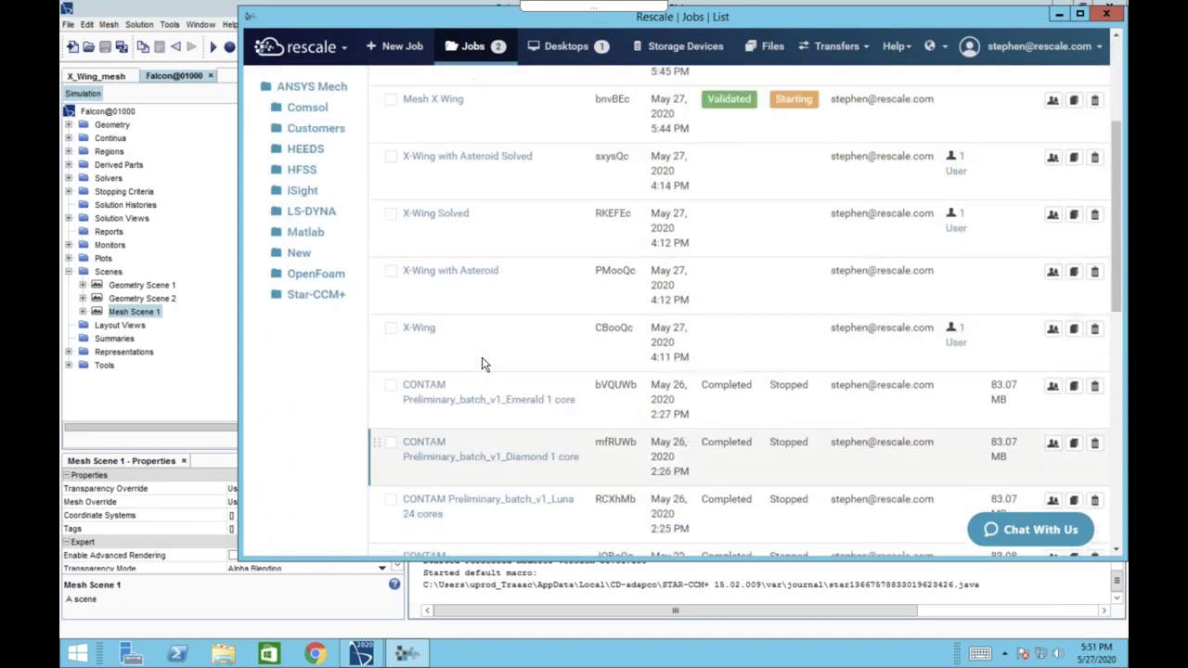
click(489, 169)
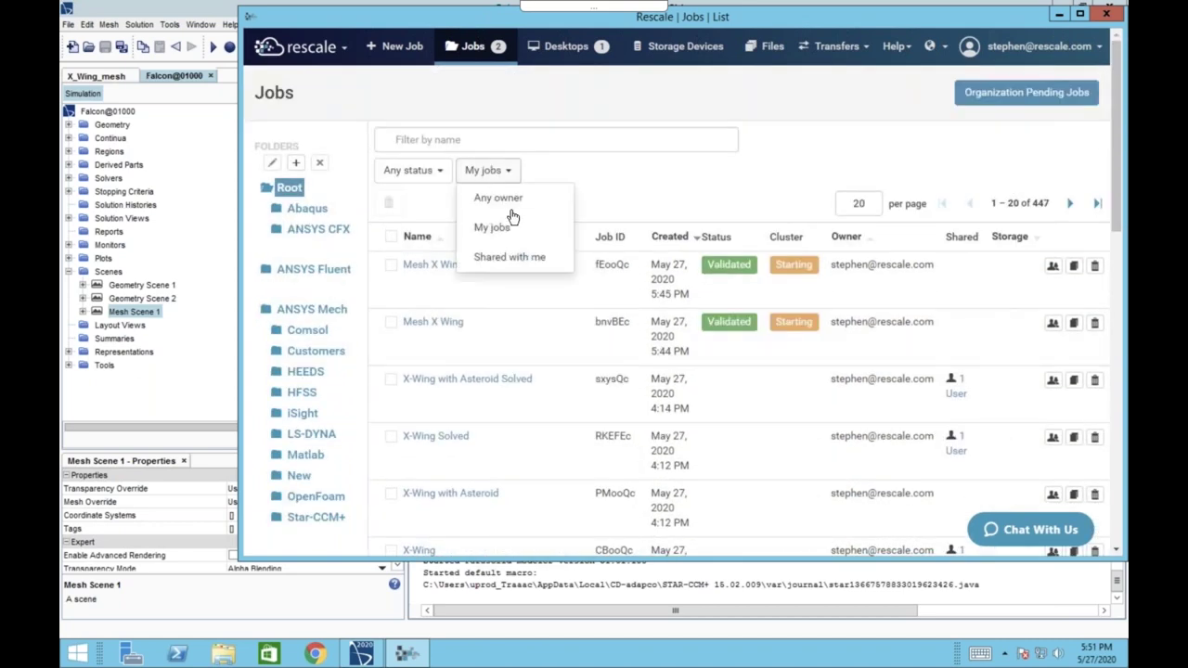
click(495, 258)
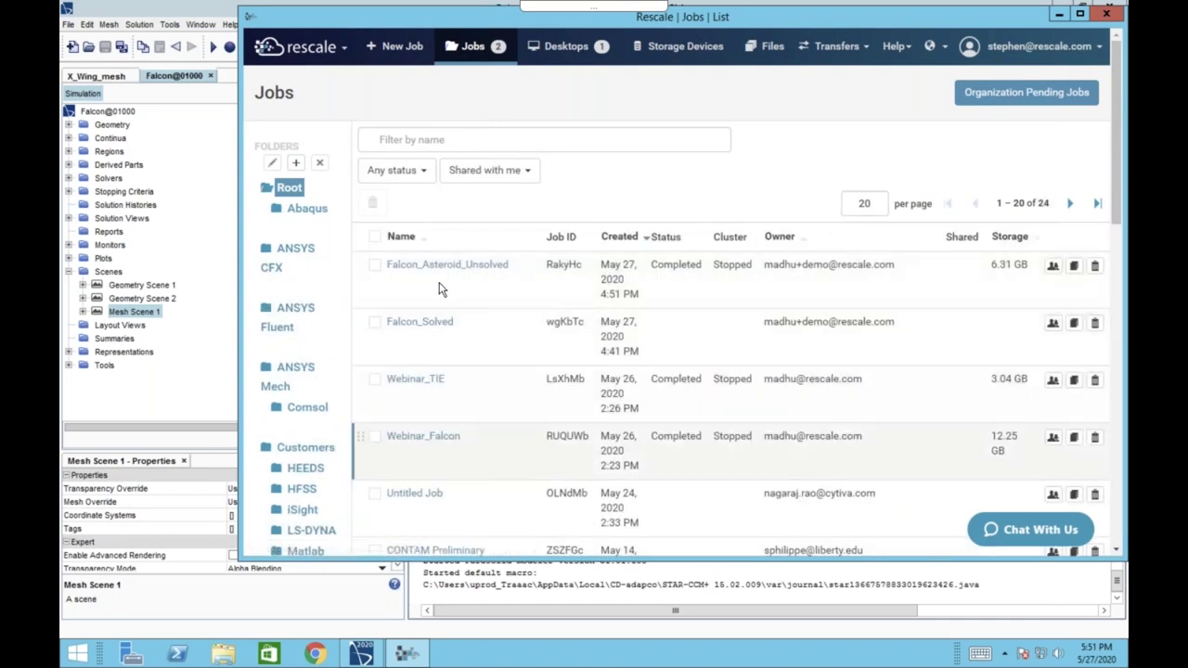
Clone the shared job Falcon_Asteroid_Unsolved from the jobs list.
scroll(461, 344, down, 1)
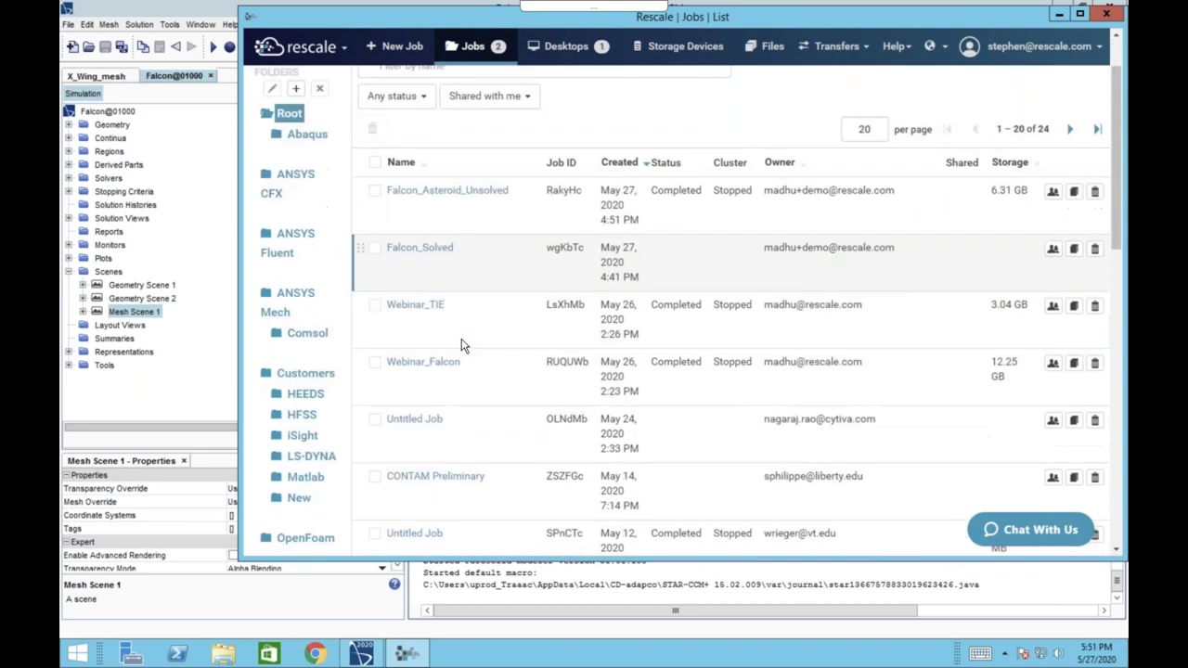
scroll(438, 329, up, 1)
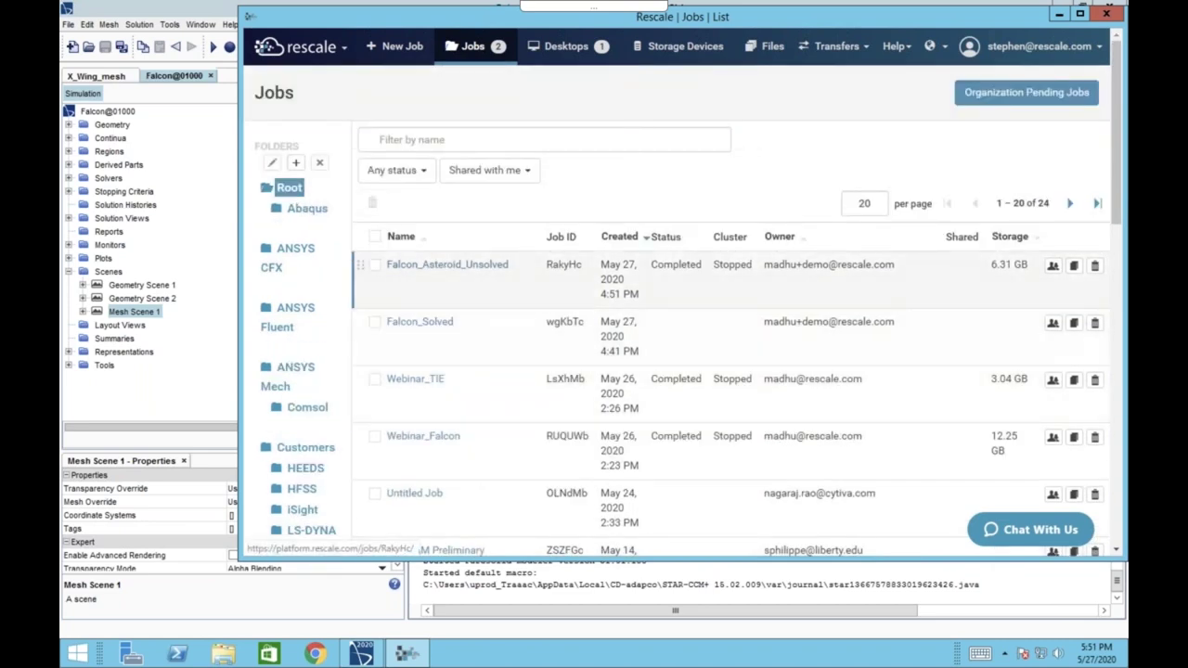
click(453, 295)
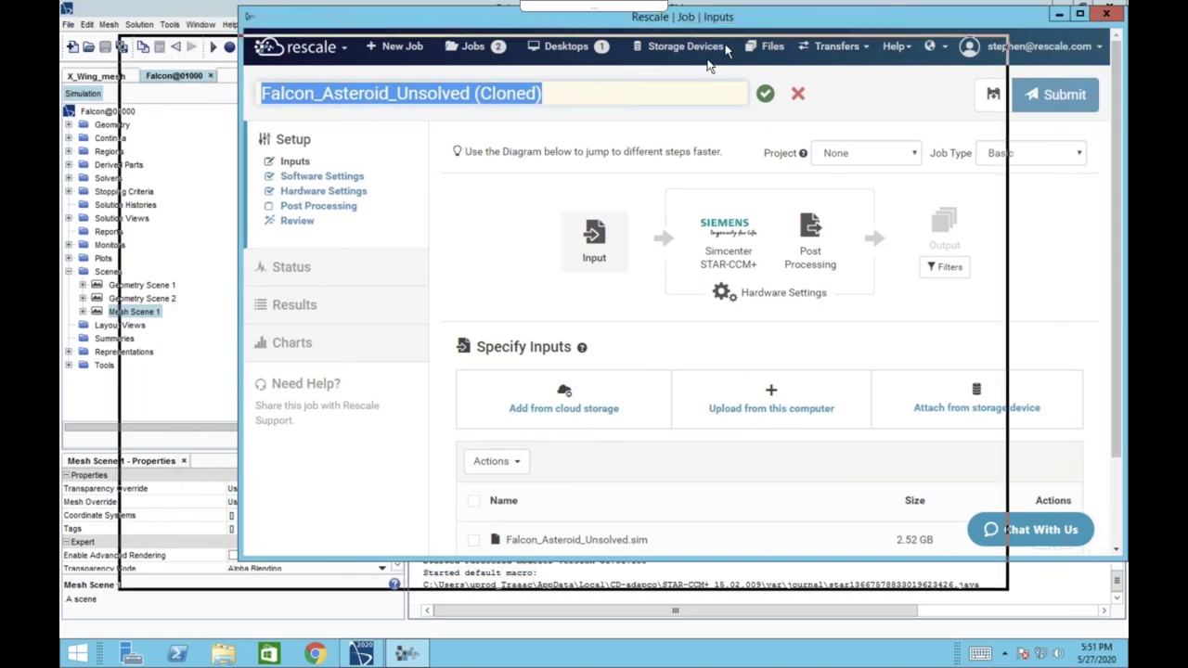
Move the Rescale window aside and rename the cloned job to "Falcon_Asteroid_Unsolved Solved".
drag(504, 16, 383, 44)
click(504, 119)
key(BackSpace)
key(BackSpace)
key(BackSpace)
key(BackSpace)
key(BackSpace)
key(BackSpace)
key(BackSpace)
key(BackSpace)
text(Solved)
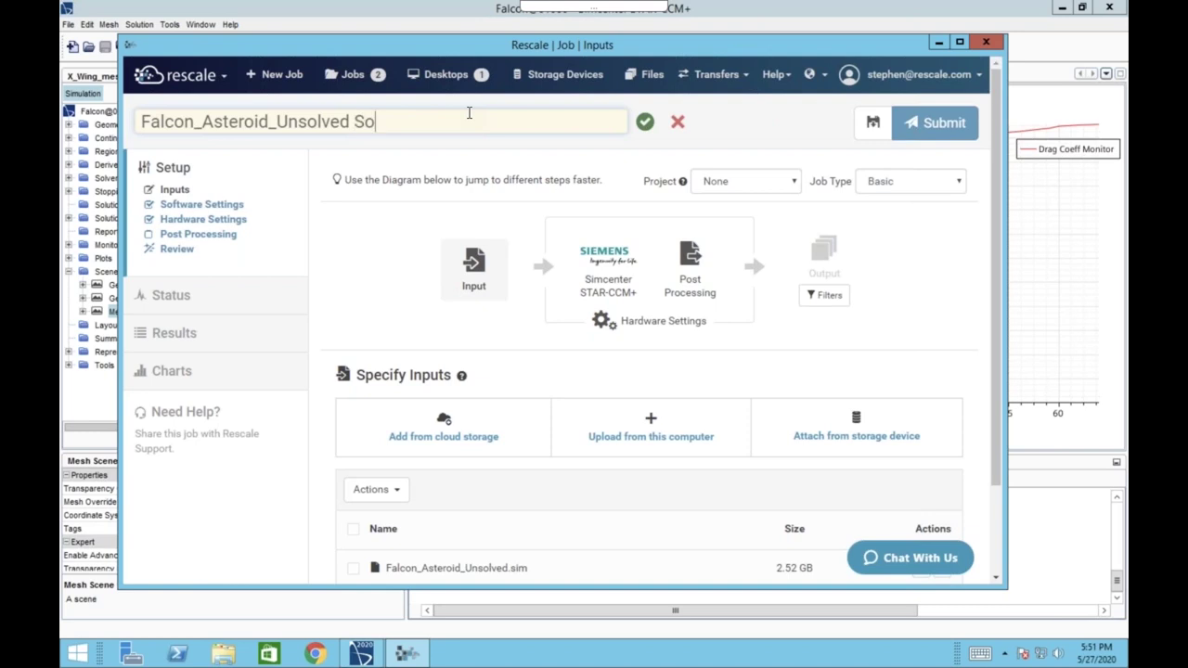
key(Return)
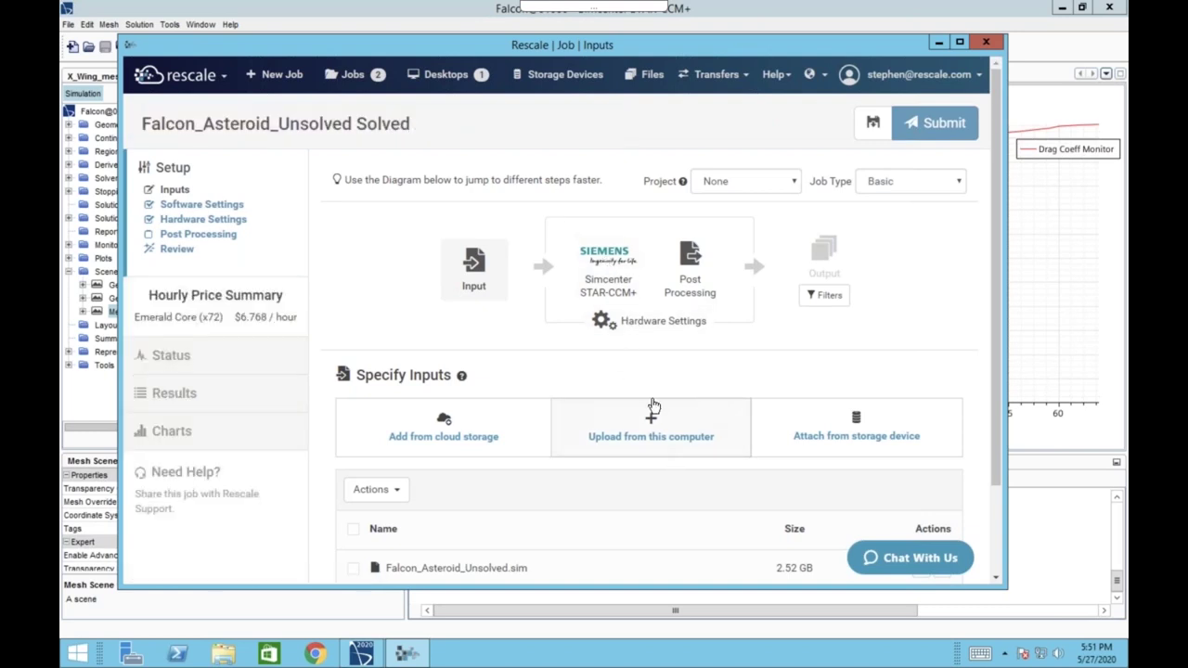
Review the job's software settings, including the Simcenter STAR-CCM+ version, input file and run command.
click(617, 283)
scroll(783, 381, down, 3)
scroll(770, 418, up, 2)
scroll(749, 452, down, 2)
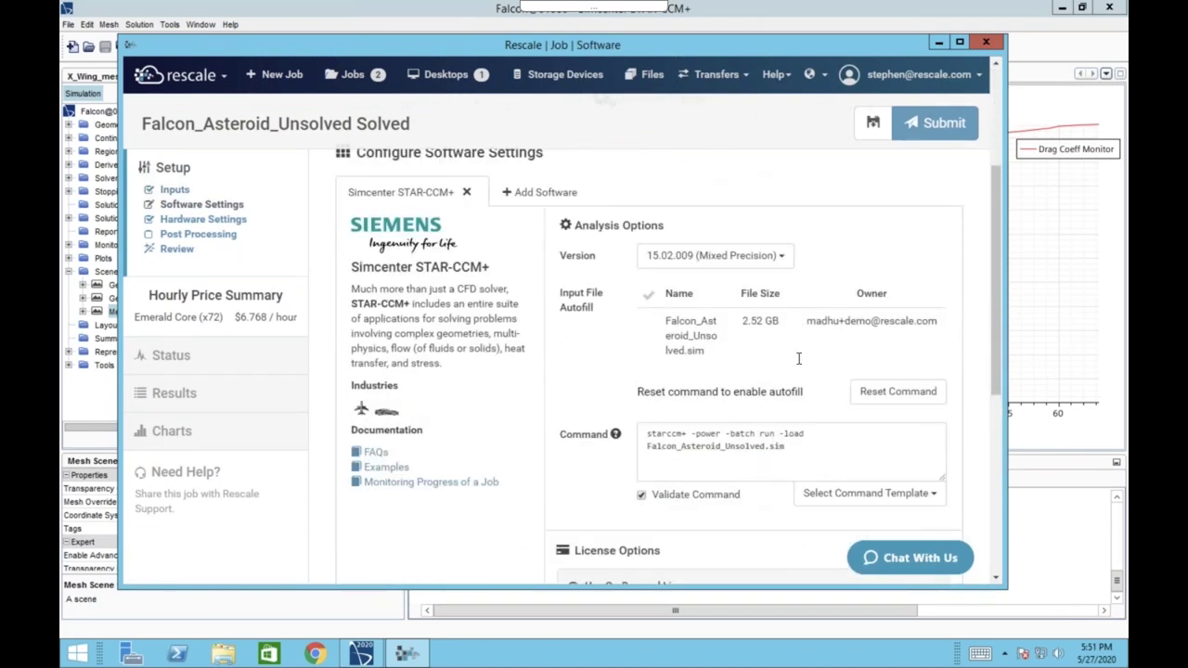
scroll(810, 375, up, 1)
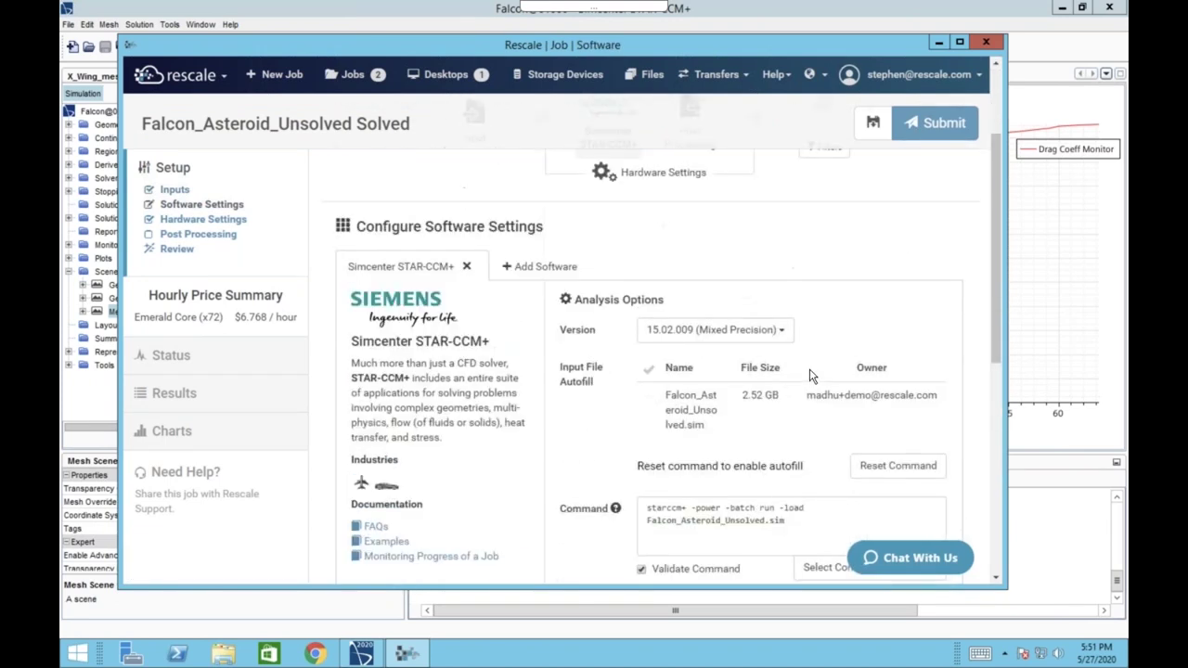
Open the job's hardware settings, maximize the window and look through the primary core types.
click(654, 184)
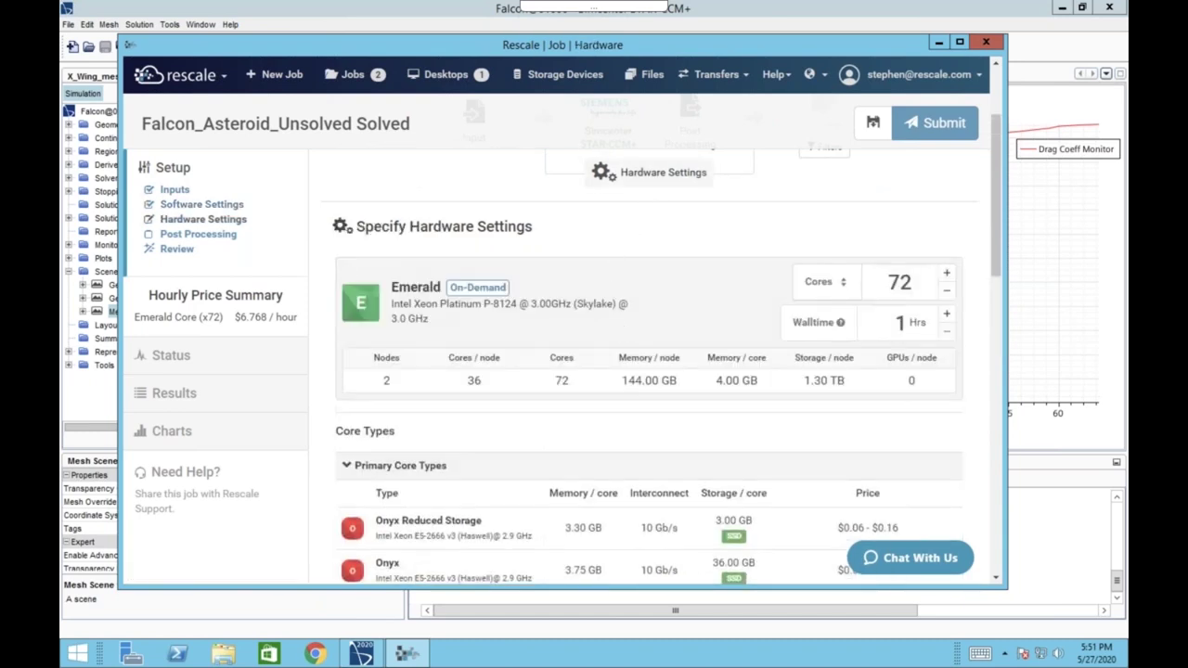
click(959, 42)
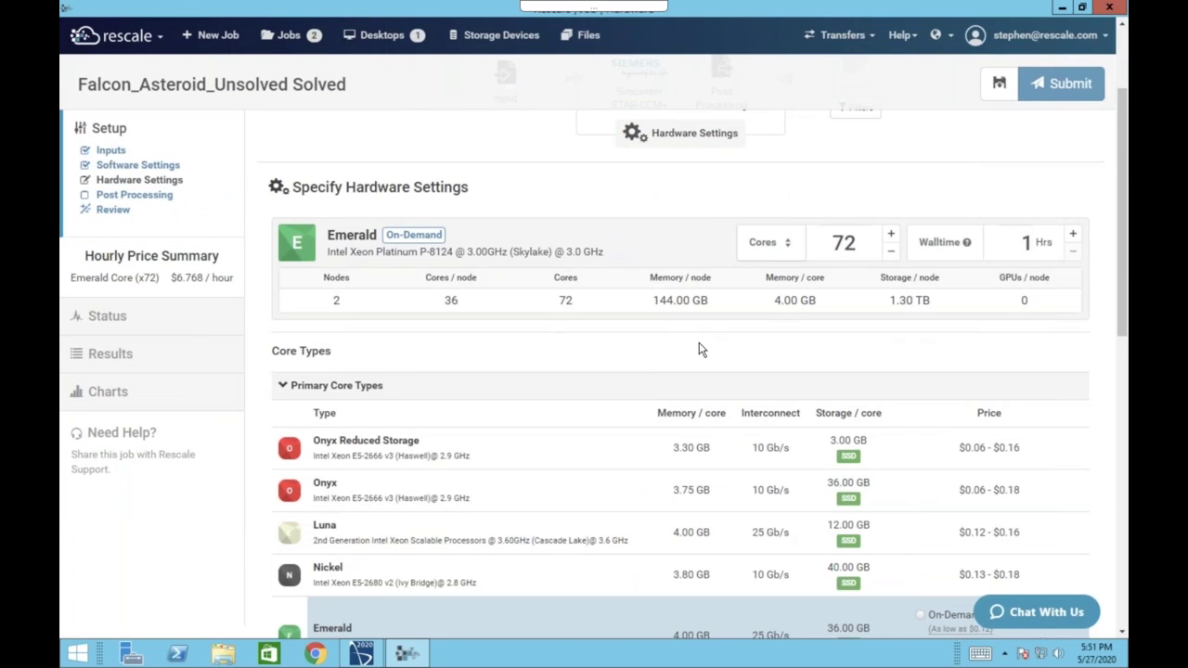
scroll(701, 349, down, 2)
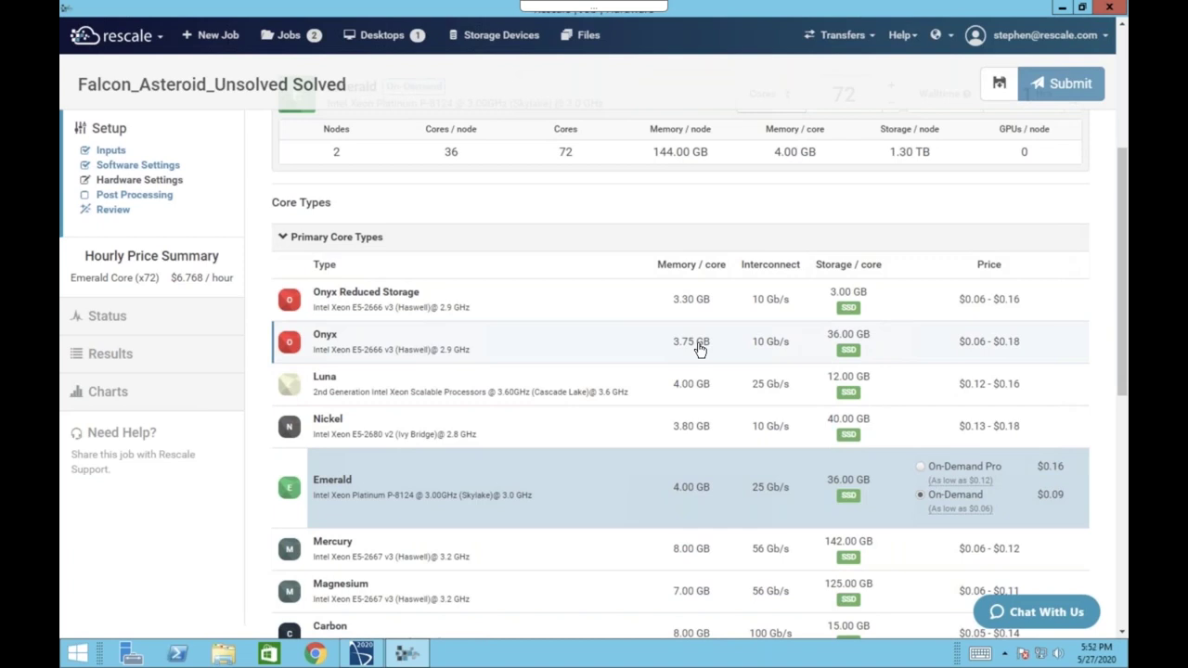
scroll(576, 392, up, 1)
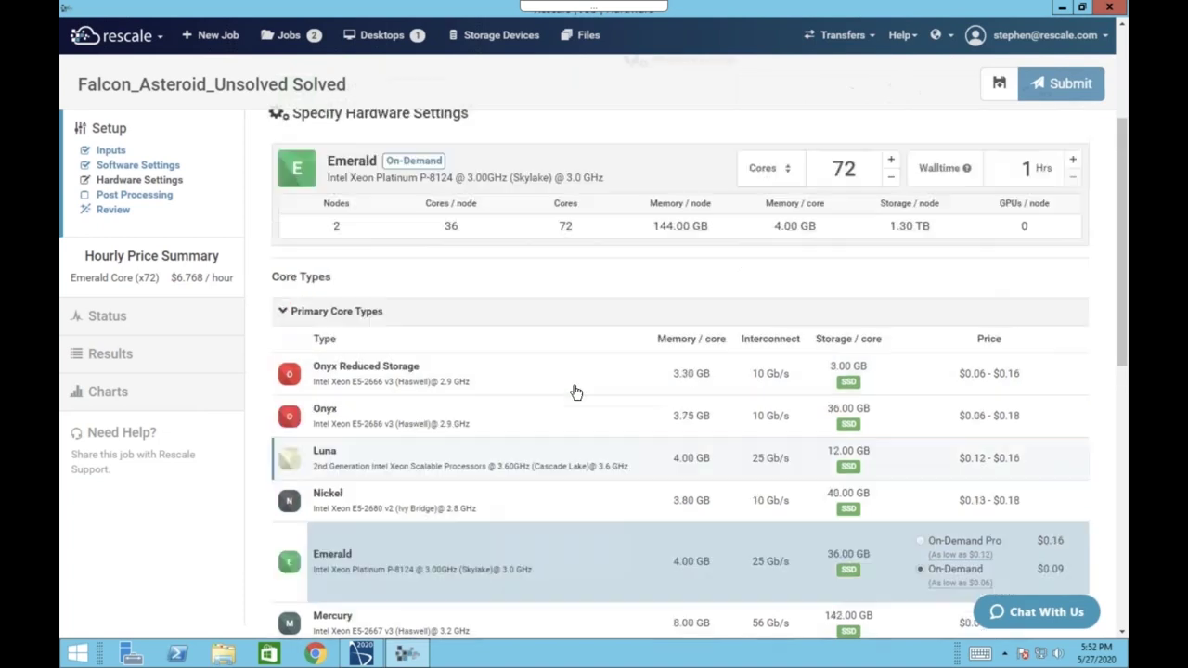
scroll(575, 392, down, 4)
scroll(615, 350, up, 5)
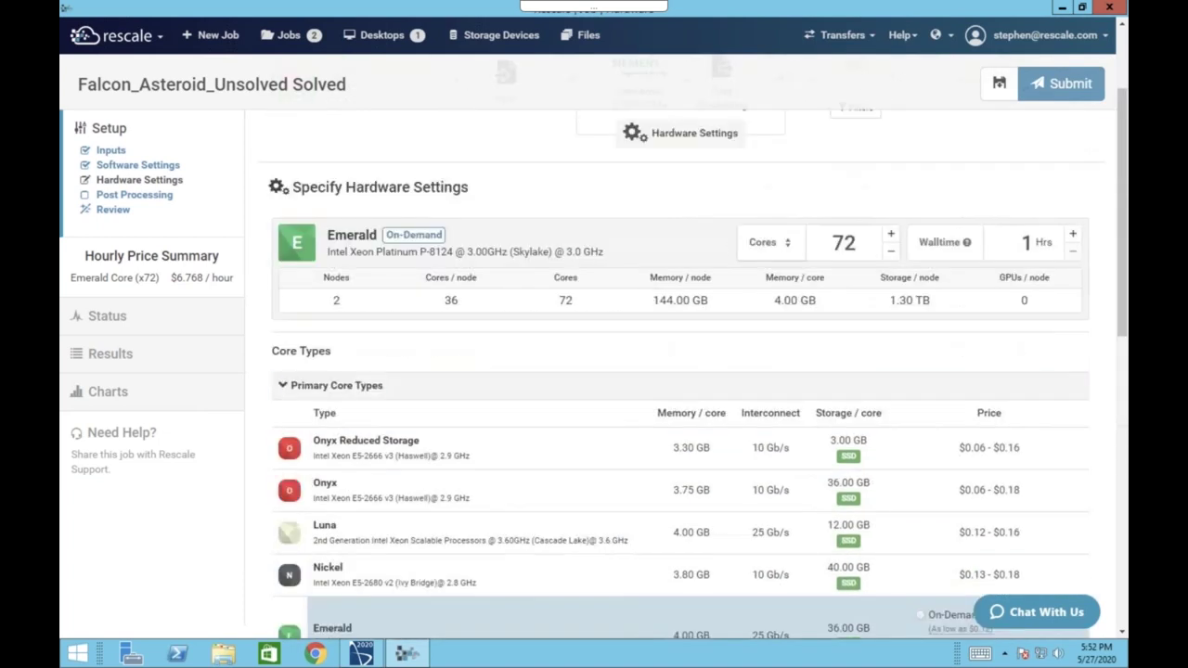
Raise the Emerald core count to 180 and look over the available core types again.
click(891, 234)
click(891, 234)
click(891, 234)
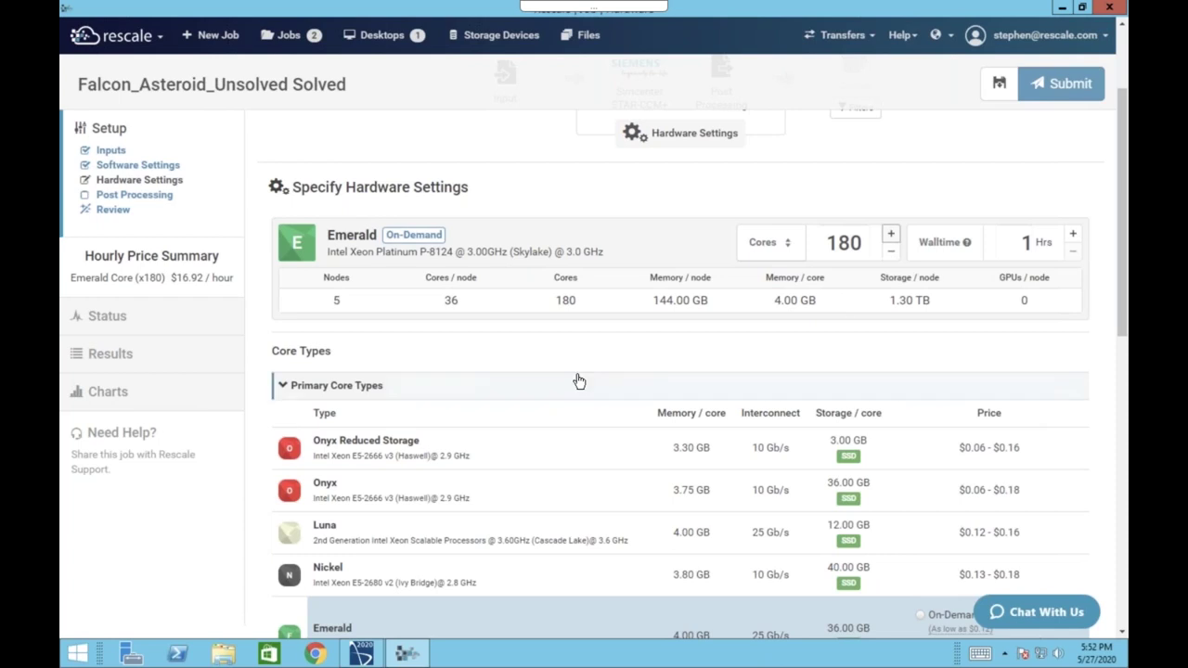
scroll(580, 381, down, 2)
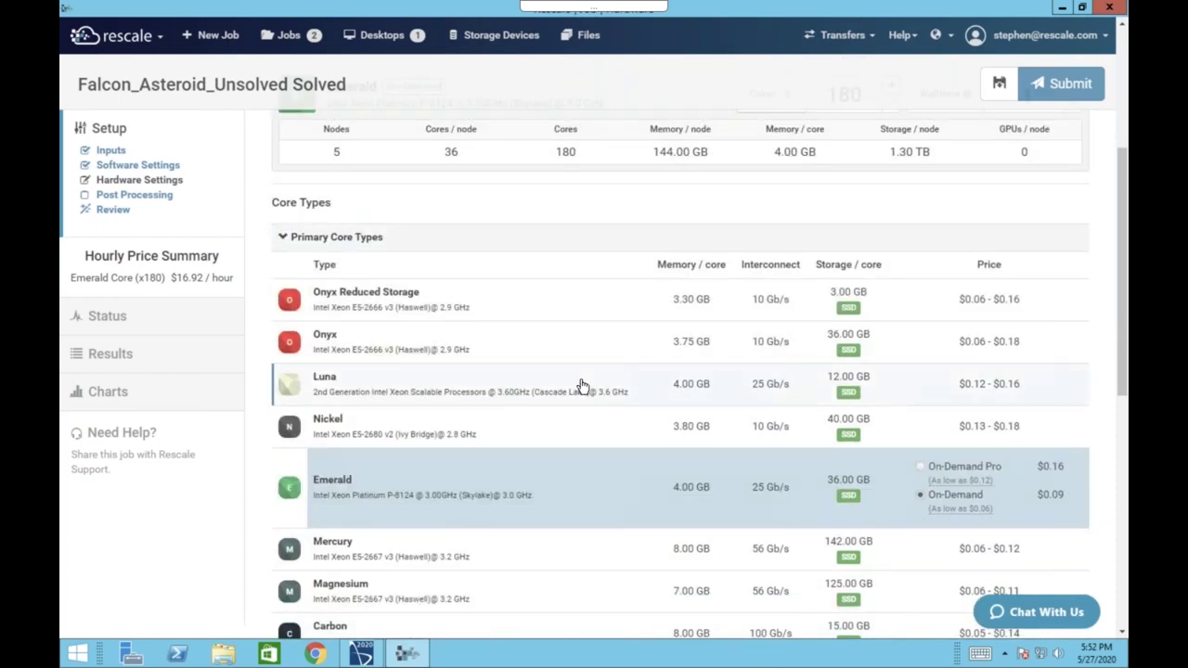
scroll(582, 386, down, 1)
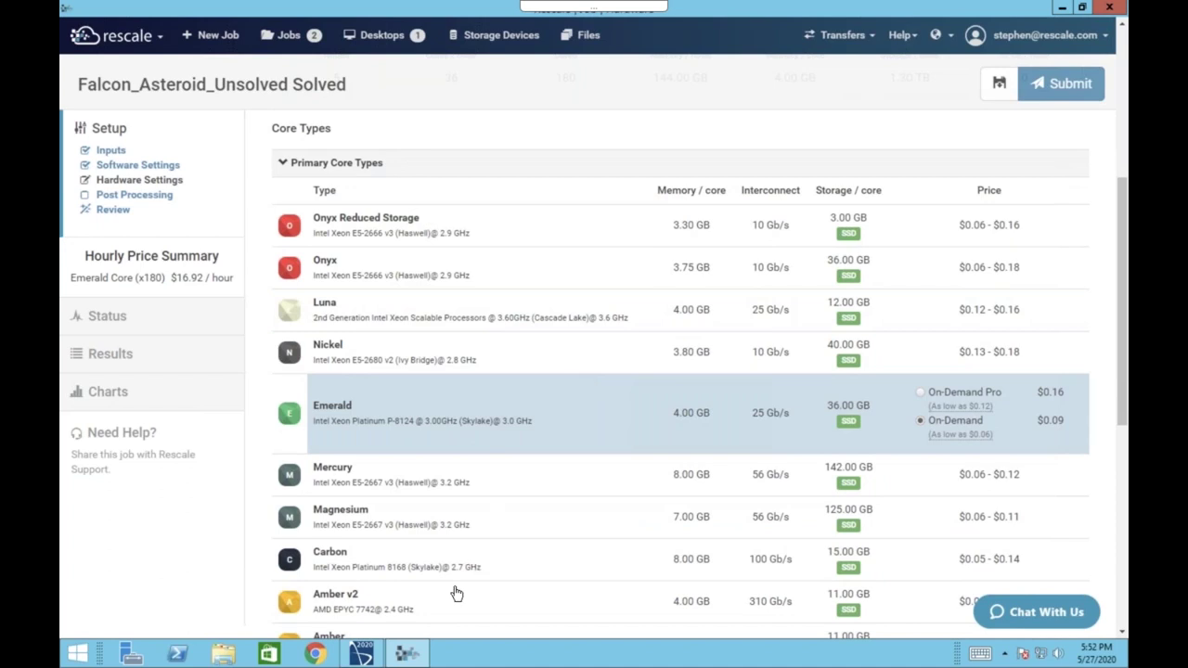
scroll(564, 449, up, 5)
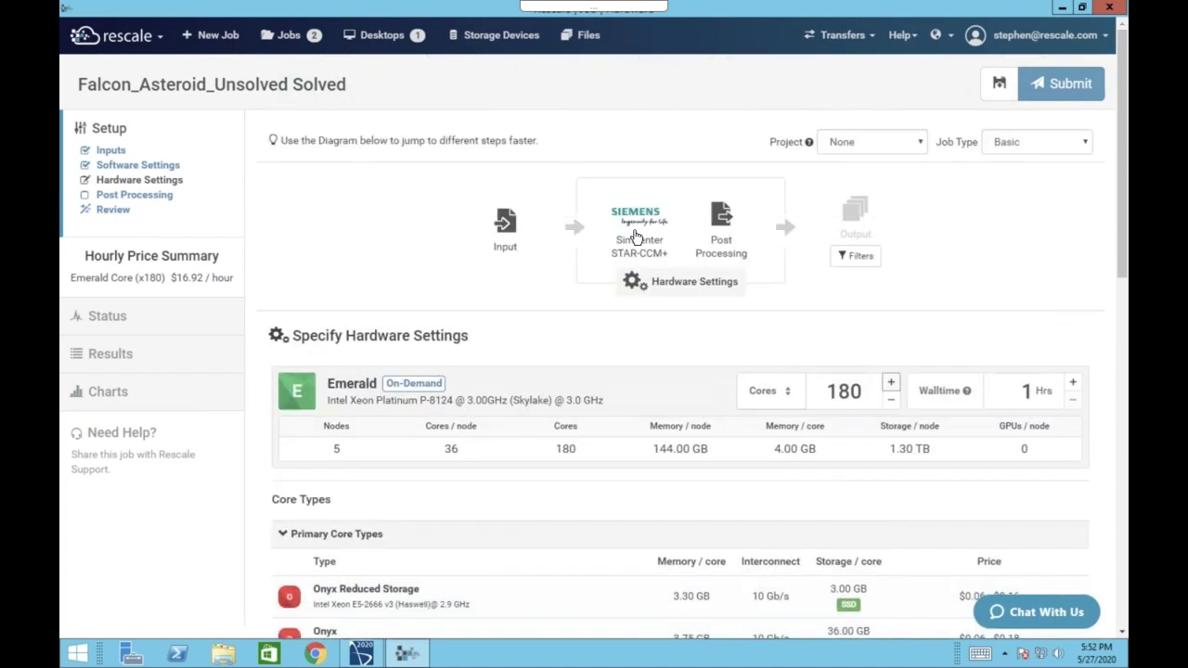
Check the available Simcenter STAR-CCM+ versions in the software settings without changing the selection.
click(636, 239)
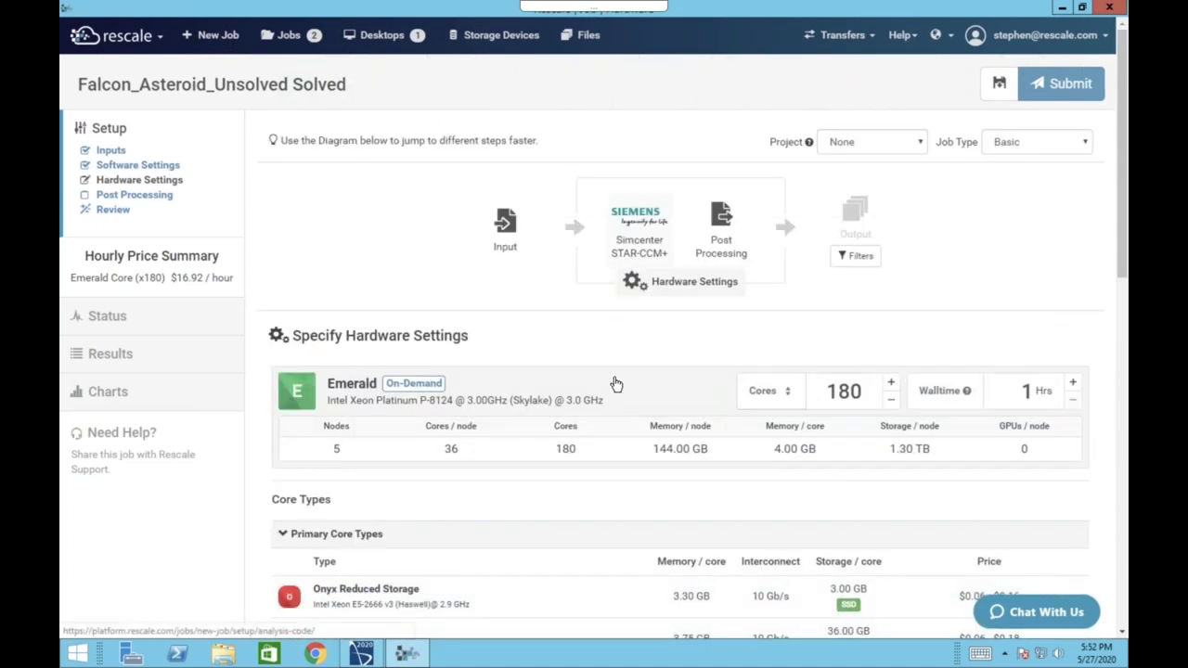
click(768, 439)
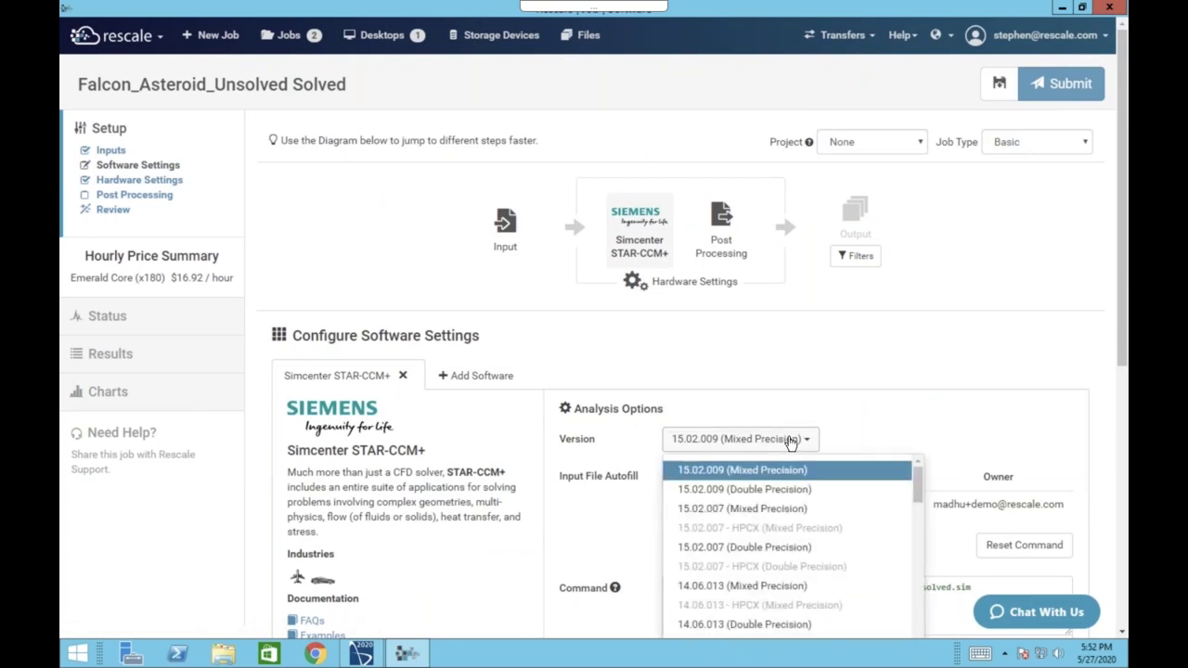
click(795, 440)
Change the job's core type to Amber in the hardware settings.
click(703, 281)
scroll(420, 507, down, 8)
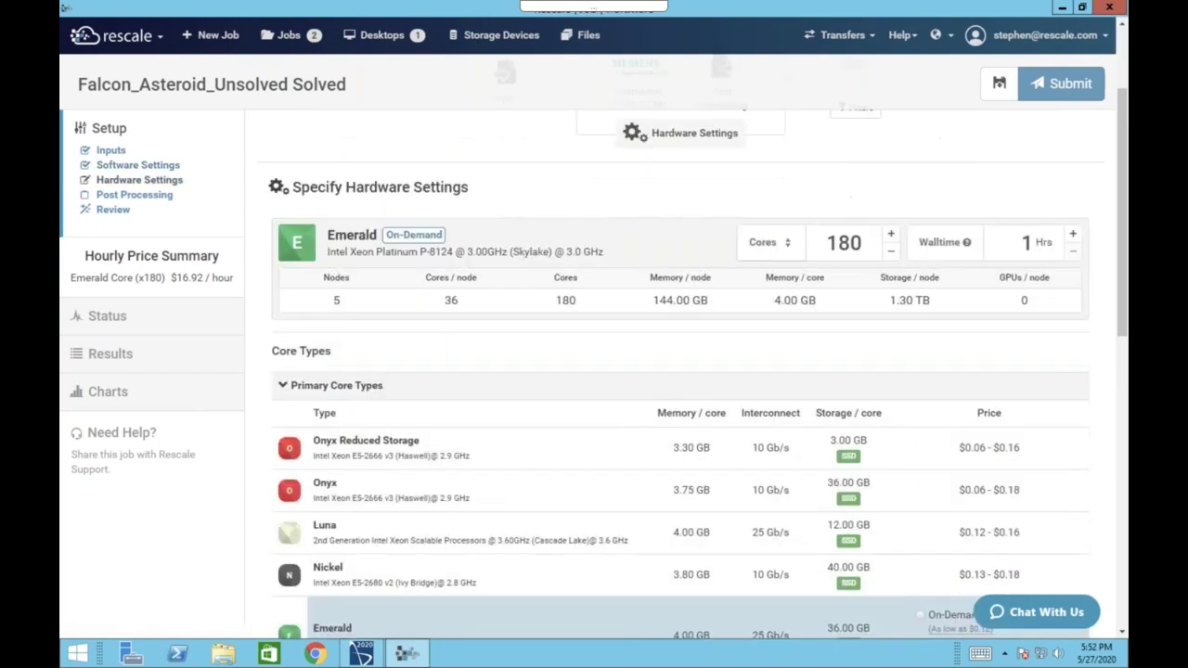
click(427, 350)
scroll(638, 414, up, 3)
scroll(650, 387, up, 5)
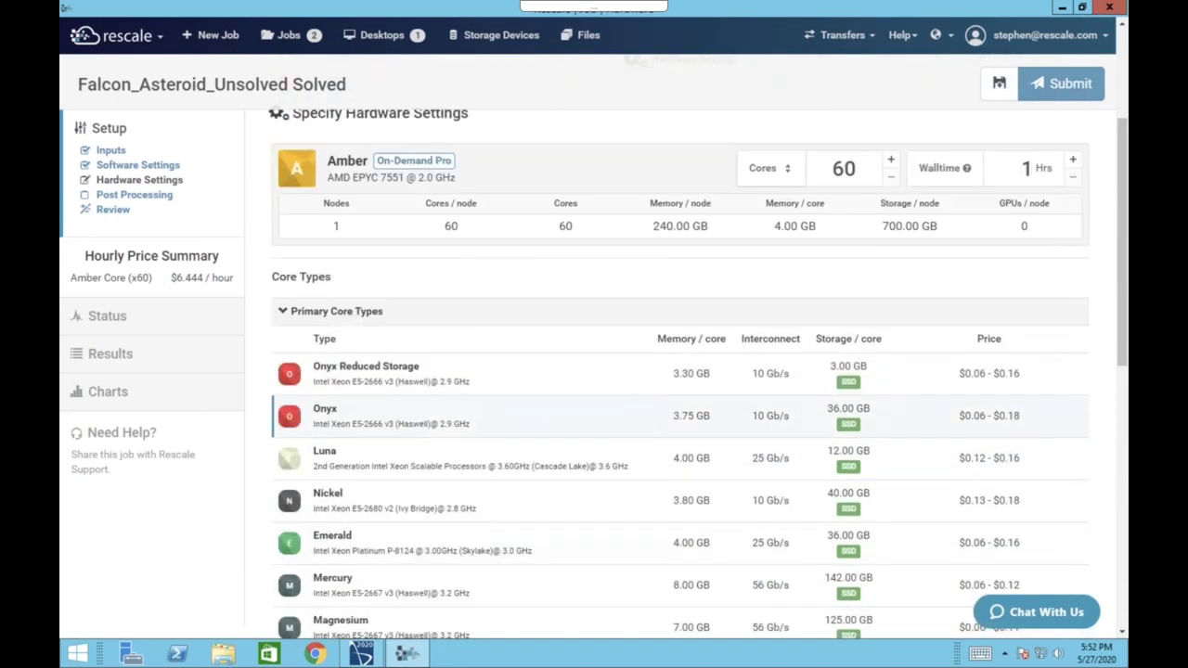
Set the Simcenter STAR-CCM+ version to 15.02.007 - HPCX (Mixed Precision) in the software settings.
click(653, 229)
scroll(740, 337, down, 3)
click(747, 225)
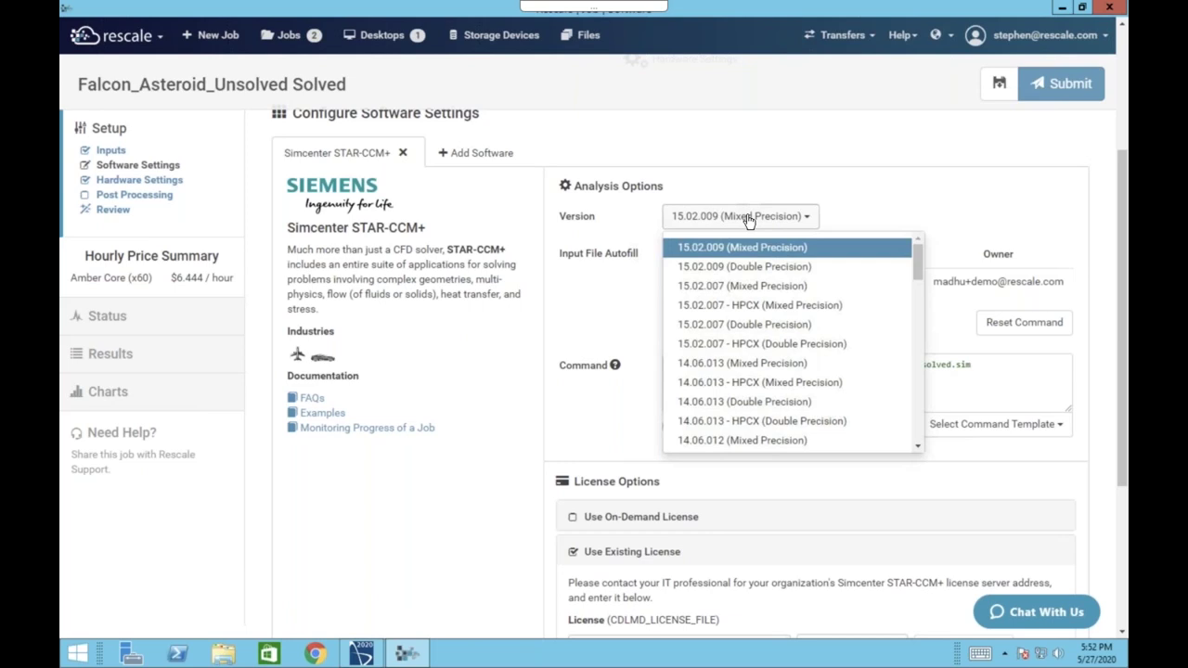
click(761, 305)
scroll(889, 252, up, 3)
scroll(881, 258, down, 6)
scroll(875, 260, up, 6)
Return to the hardware settings and raise the Amber core count to 840.
click(694, 281)
click(893, 388)
click(893, 388)
click(893, 387)
click(893, 388)
click(893, 388)
click(892, 388)
click(893, 388)
click(892, 388)
click(892, 388)
click(893, 388)
click(893, 388)
click(893, 388)
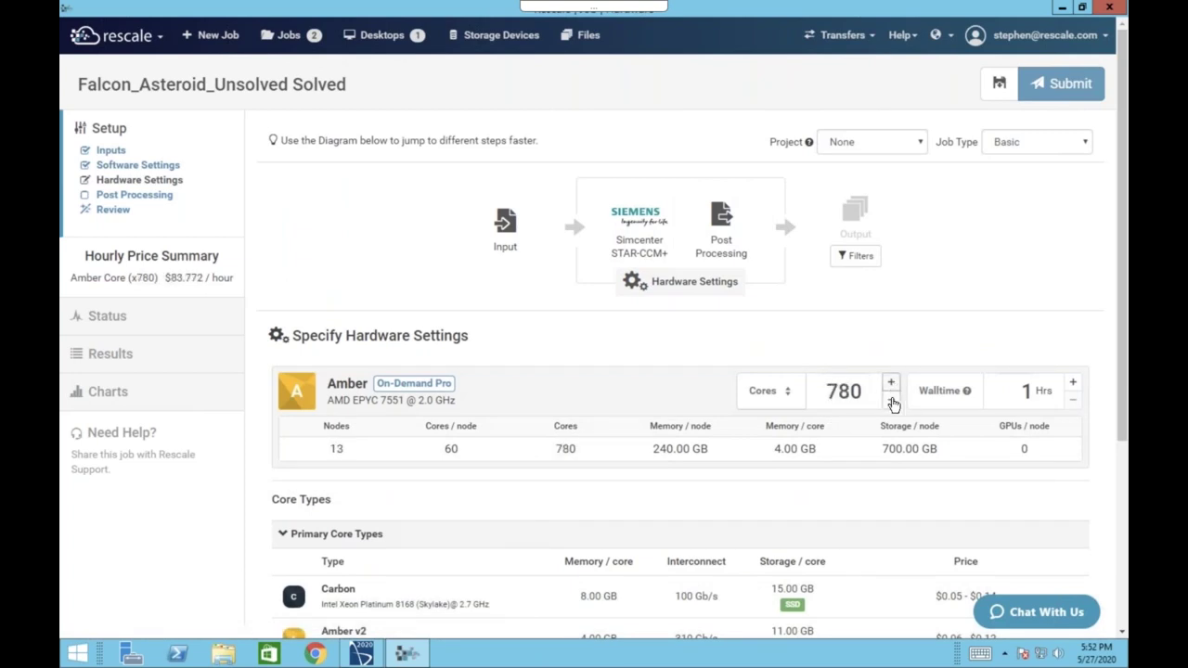
click(891, 382)
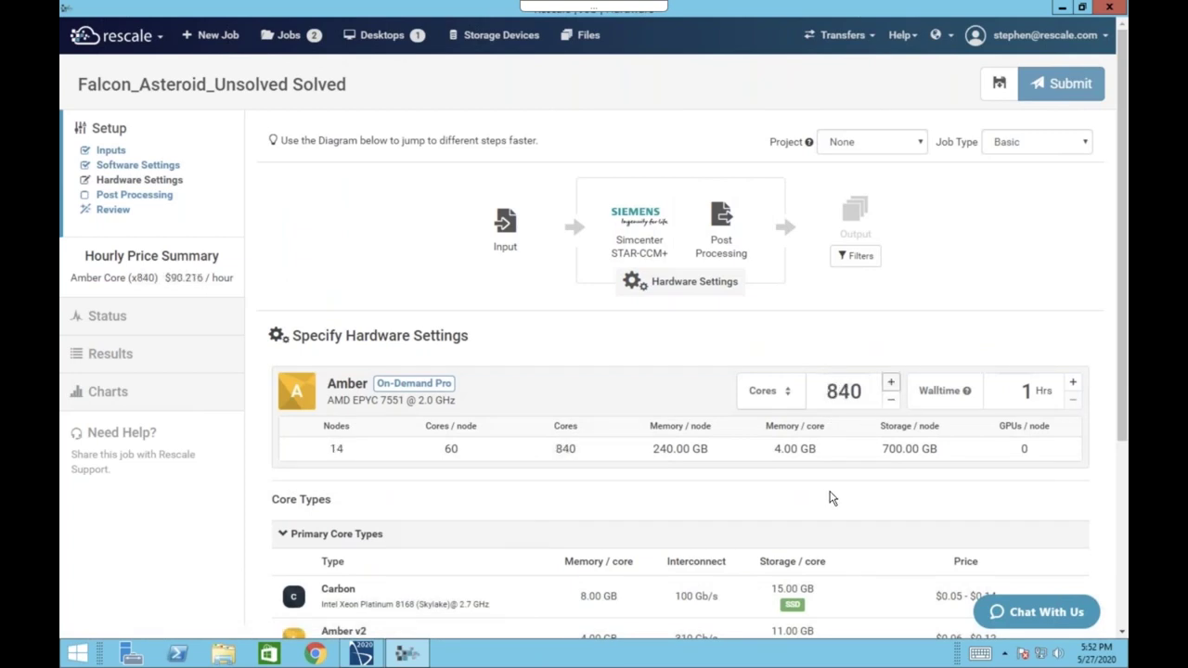
Set the job's walltime to 3 hours.
scroll(832, 497, down, 3)
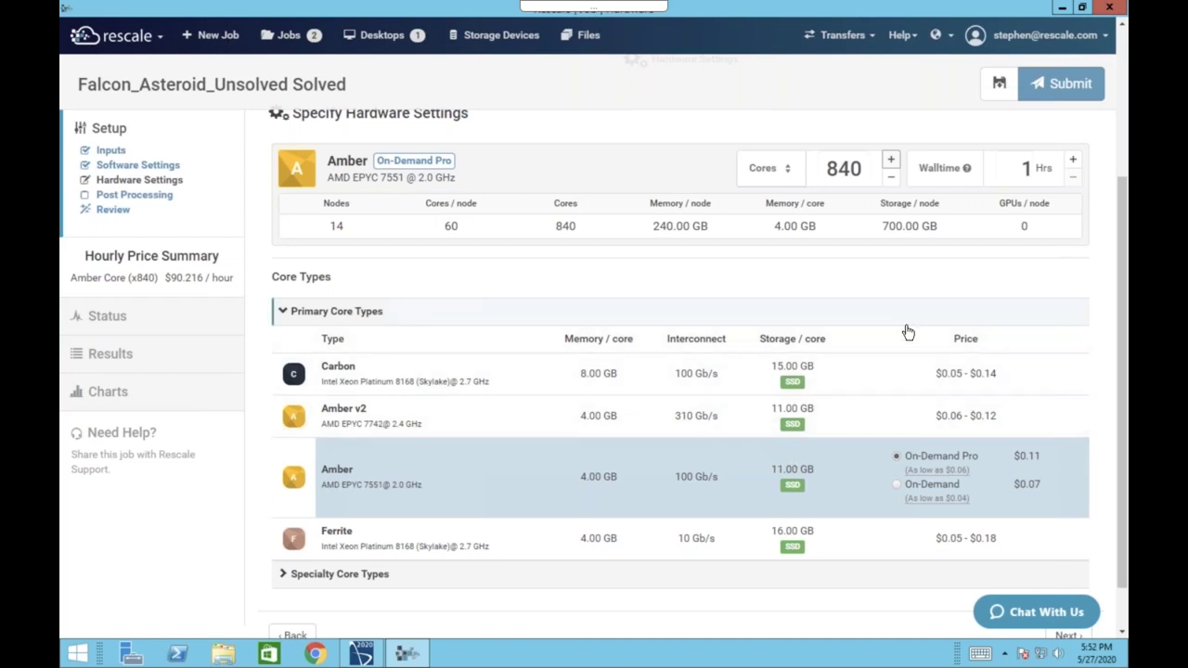
click(1072, 164)
click(1072, 165)
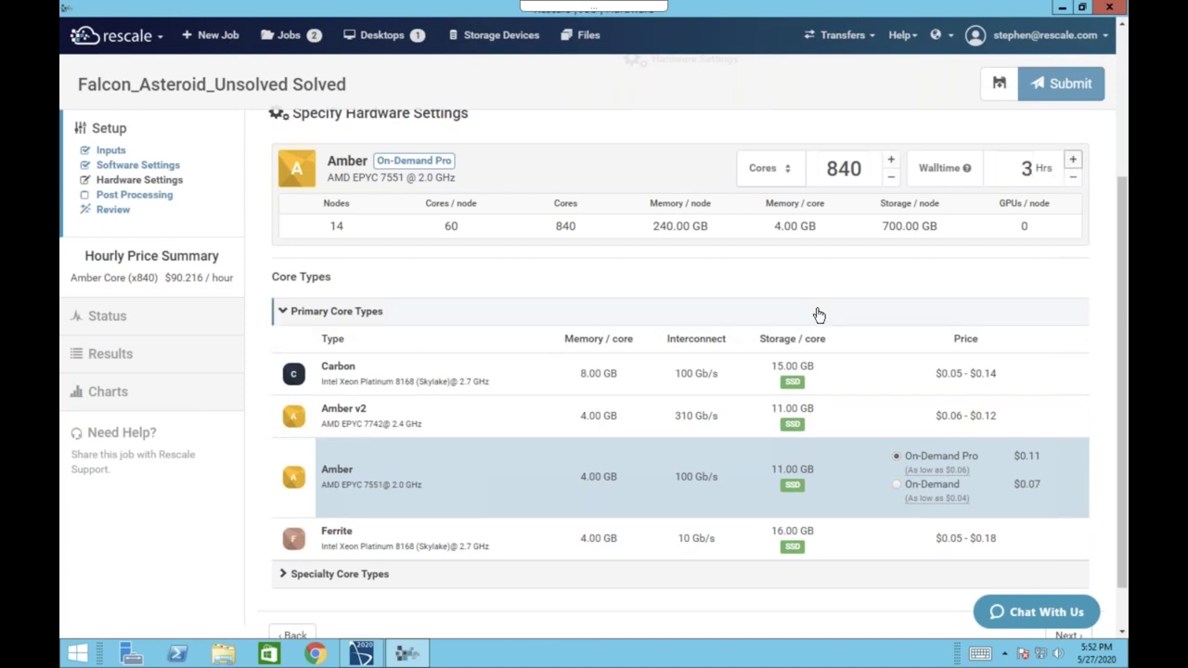
Raise the Amber core count past the 1000-core limit, then bring it back to 960.
scroll(822, 313, up, 1)
scroll(826, 320, down, 2)
scroll(830, 329, up, 3)
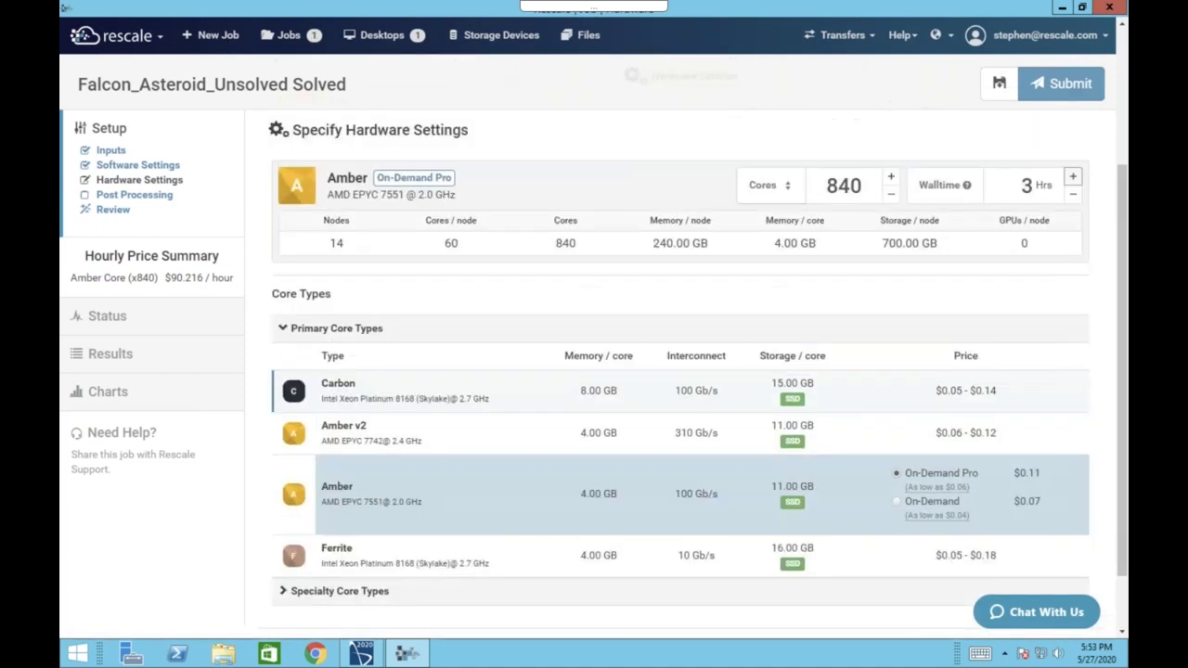
click(890, 250)
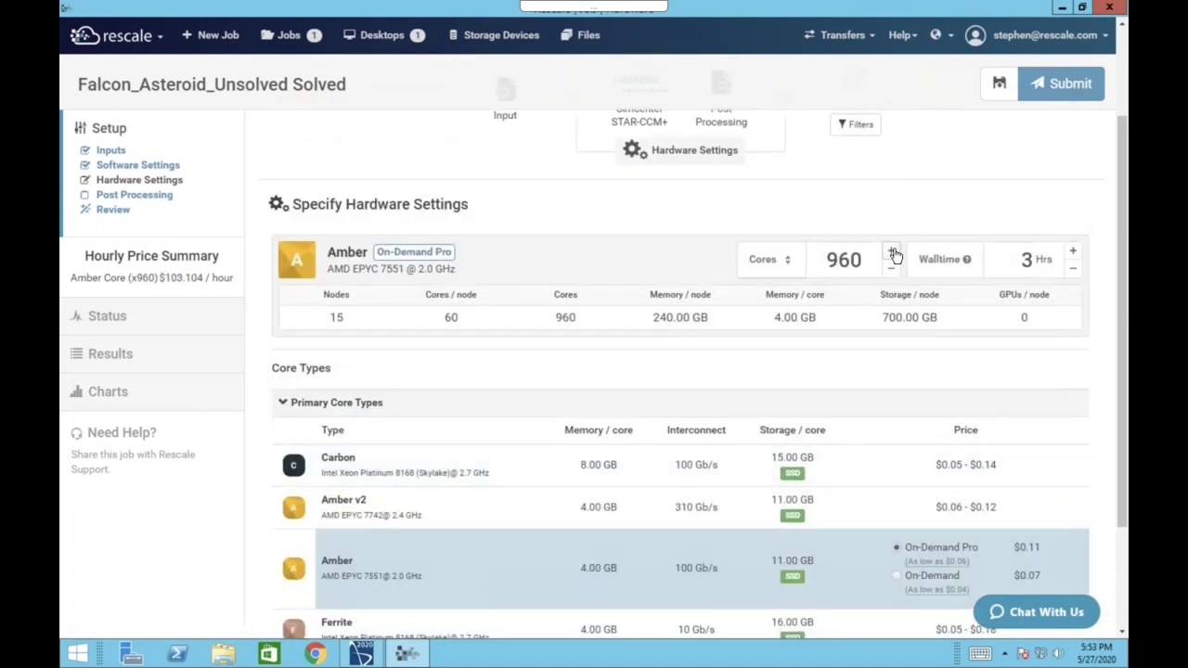
double_click(890, 250)
click(887, 293)
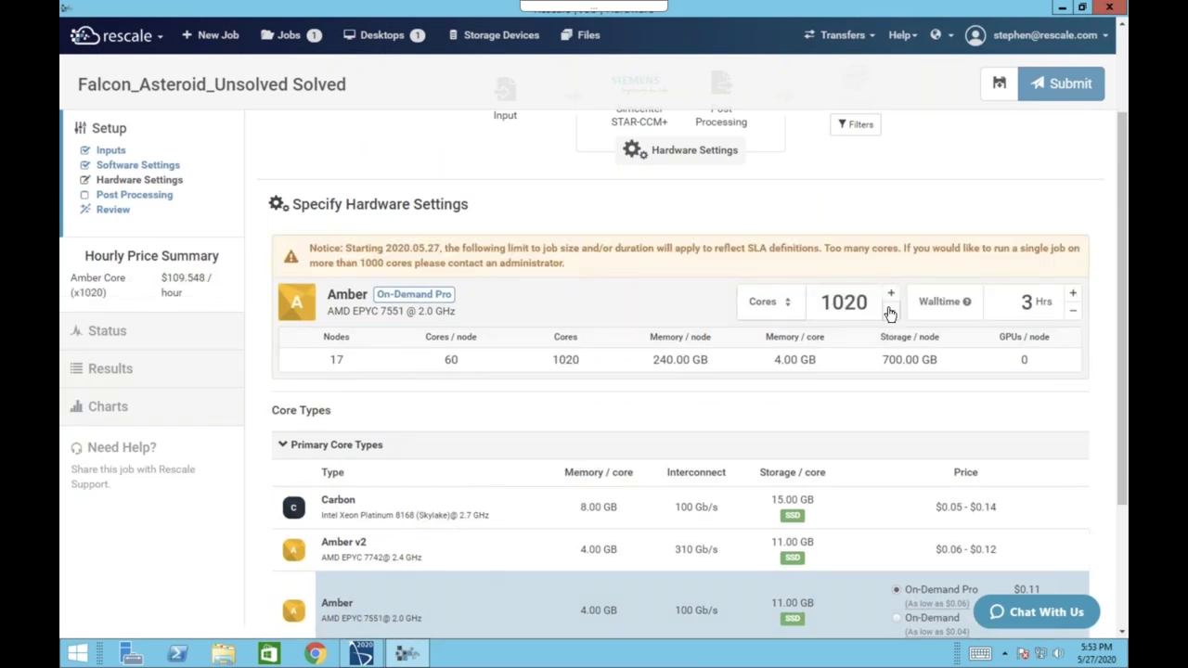
click(889, 312)
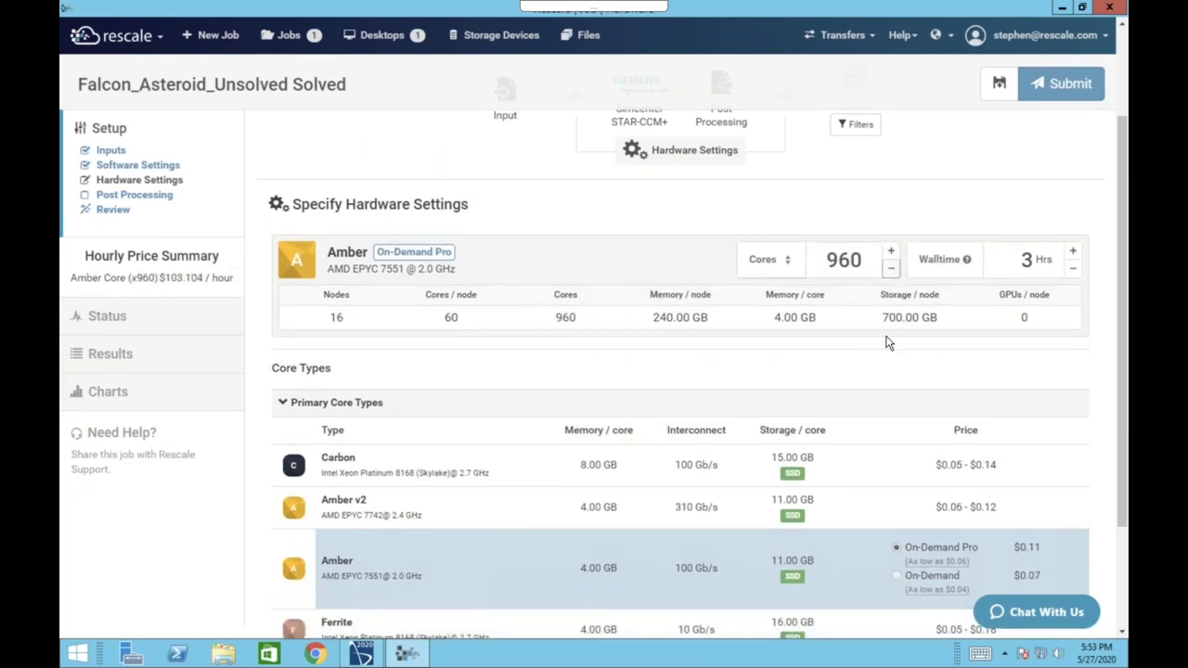
Lower the job's Amber core count to 240.
click(890, 274)
click(890, 273)
click(891, 274)
click(891, 274)
click(891, 274)
click(891, 274)
click(891, 274)
click(891, 273)
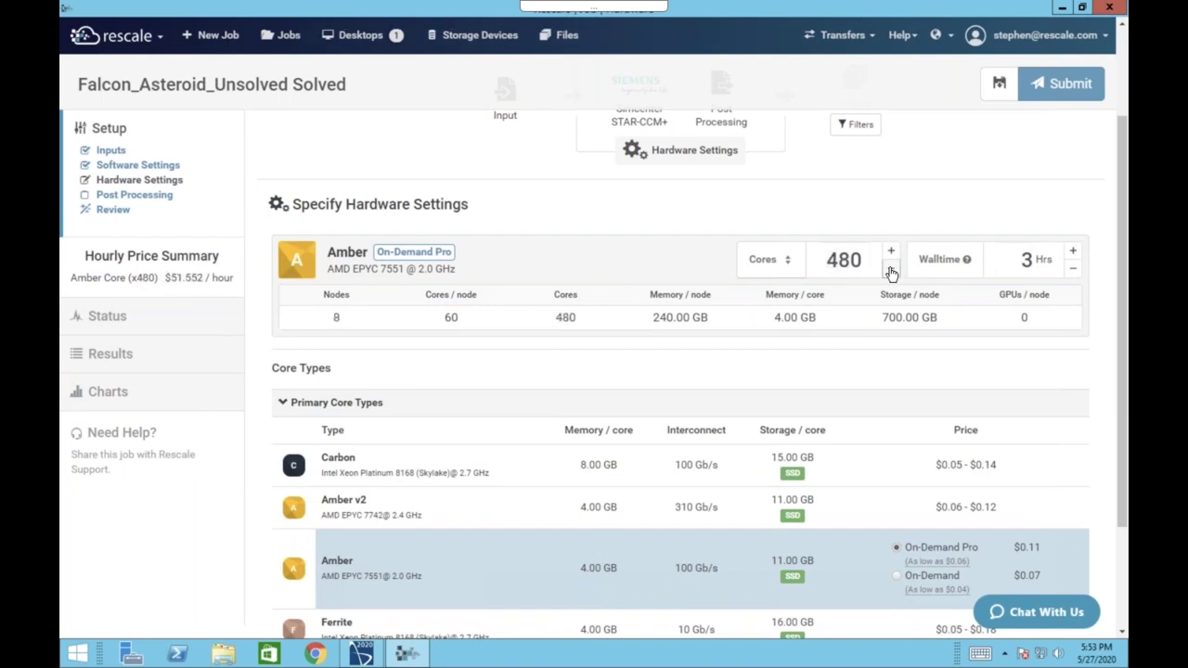
click(891, 271)
click(891, 271)
click(891, 271)
click(891, 271)
click(891, 271)
click(891, 252)
click(891, 252)
click(891, 268)
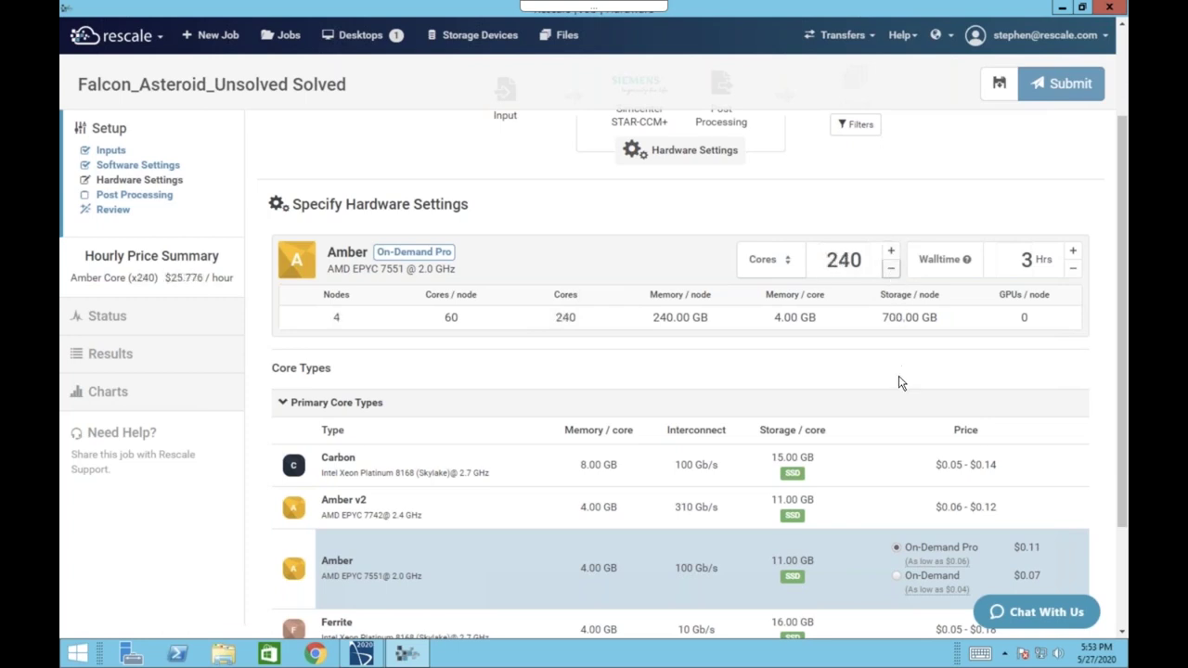
scroll(899, 379, up, 3)
scroll(756, 403, down, 4)
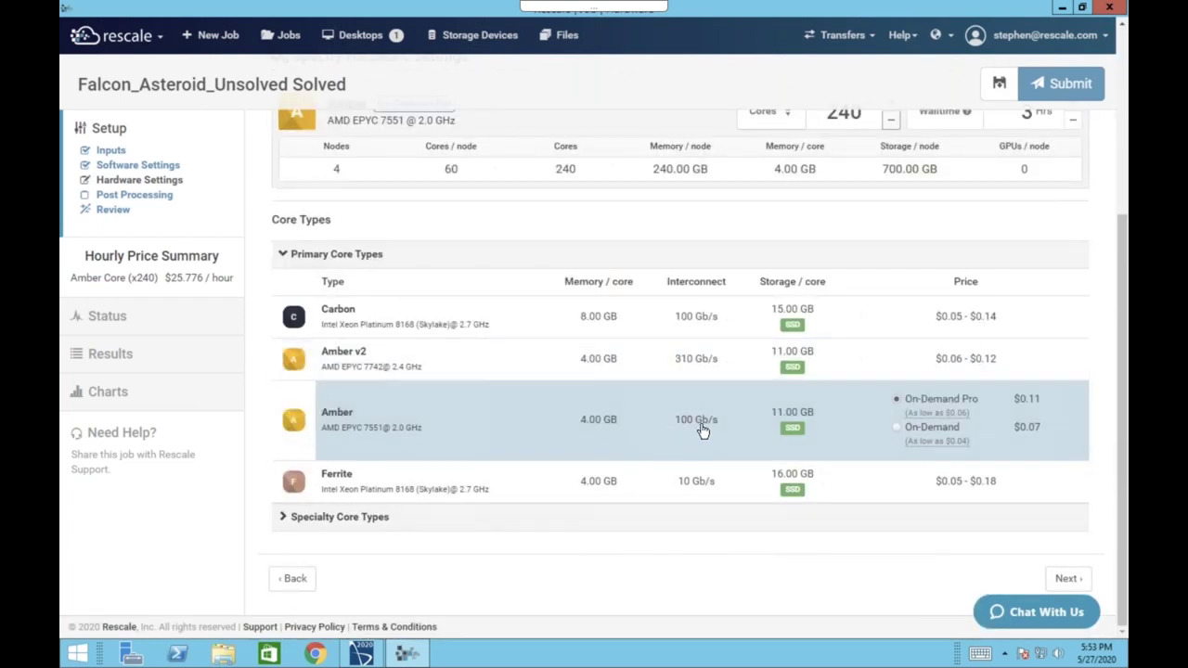
scroll(703, 430, up, 2)
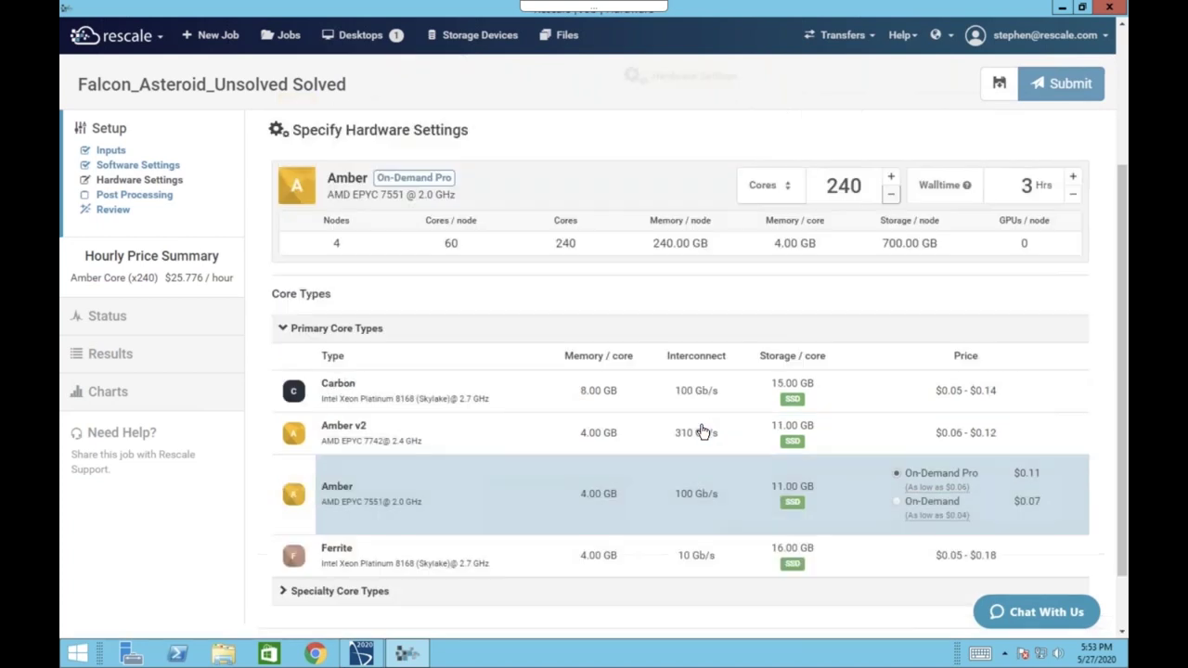
scroll(729, 408, up, 3)
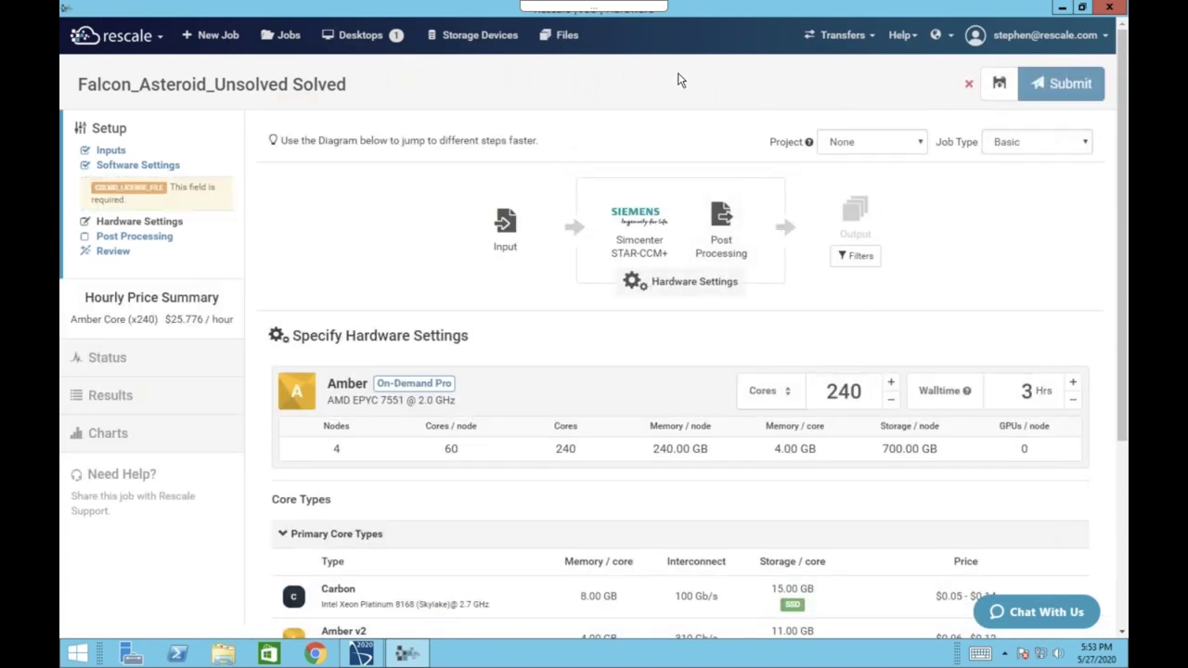
click(281, 37)
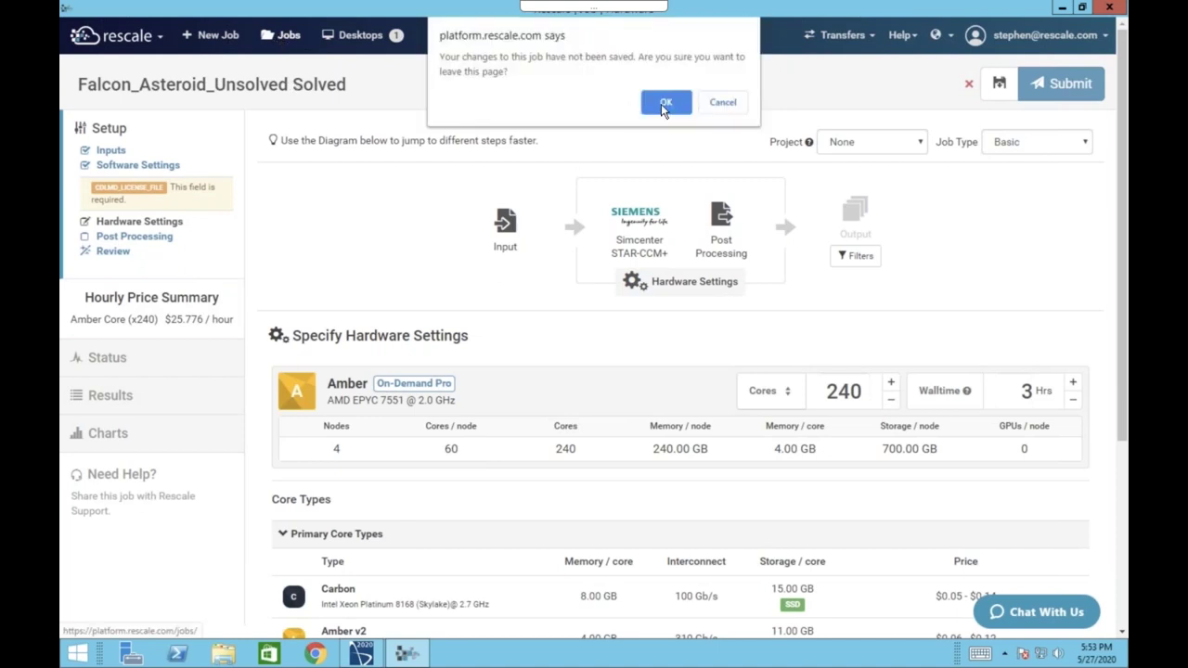
click(723, 102)
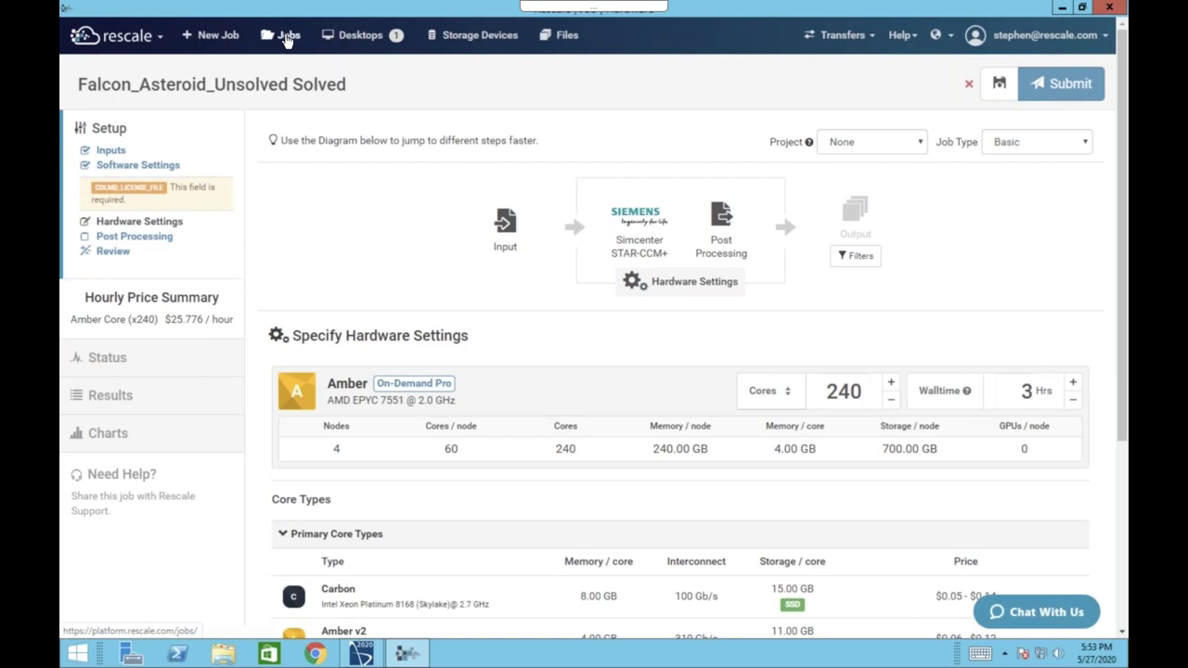
click(279, 39)
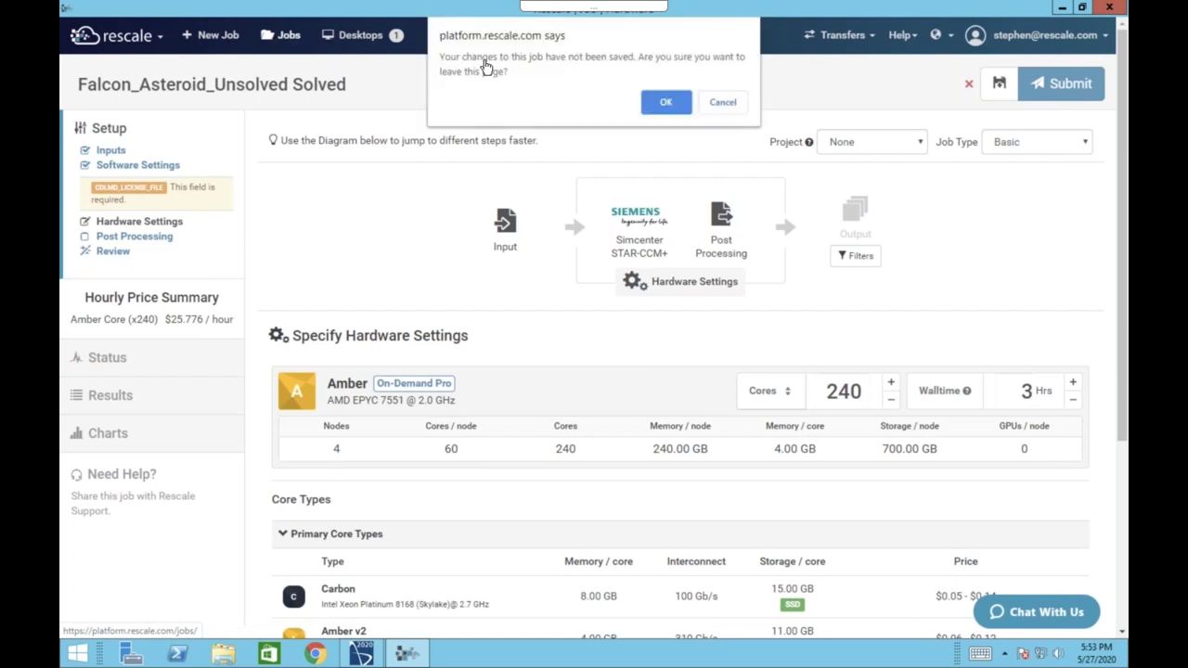
click(724, 102)
Fill in the existing license with the saved license server address and a saved project code in the software settings, and submit the job.
click(615, 232)
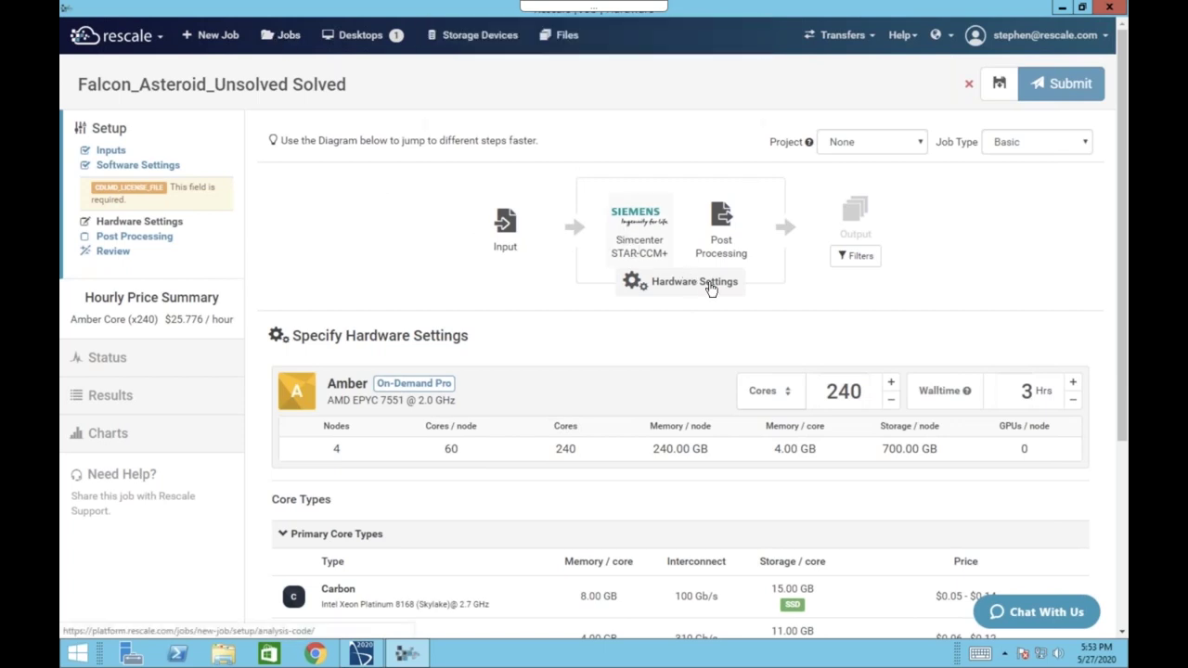
scroll(870, 366, down, 4)
scroll(848, 417, down, 2)
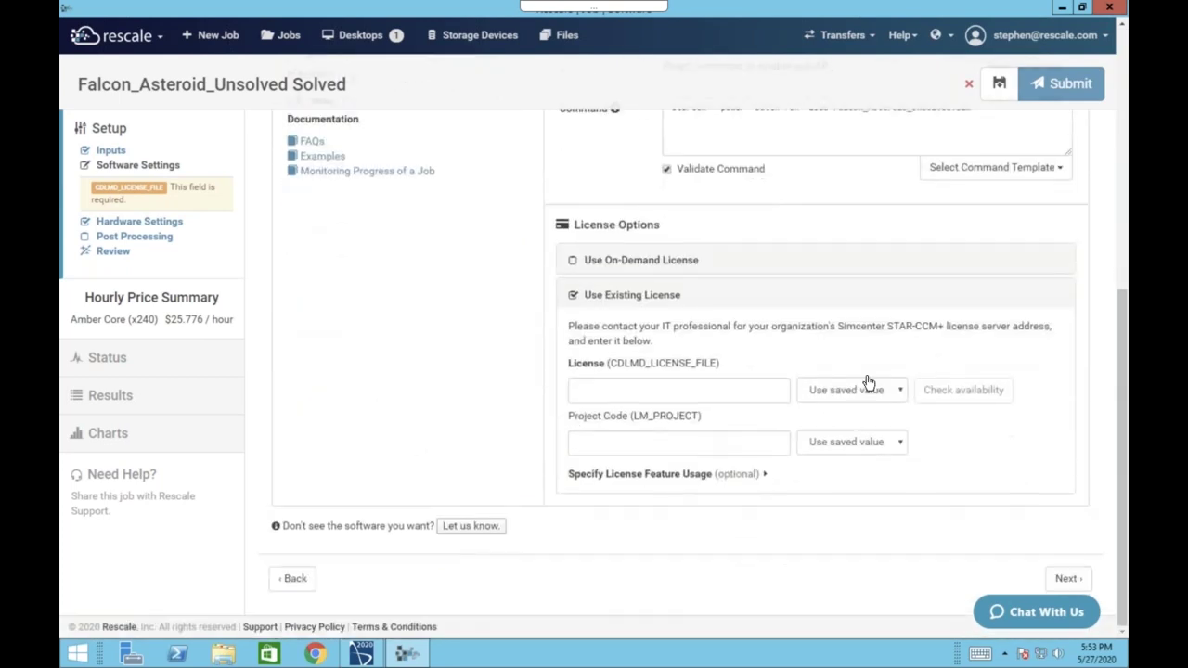
click(872, 391)
click(852, 437)
click(853, 442)
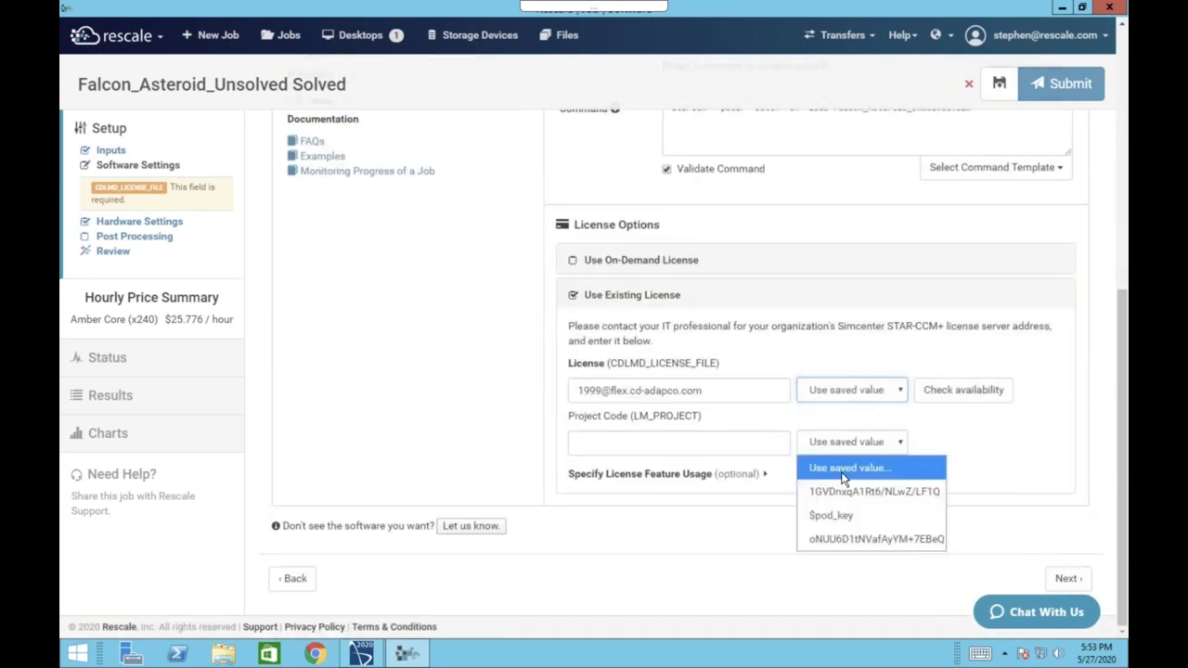
click(836, 491)
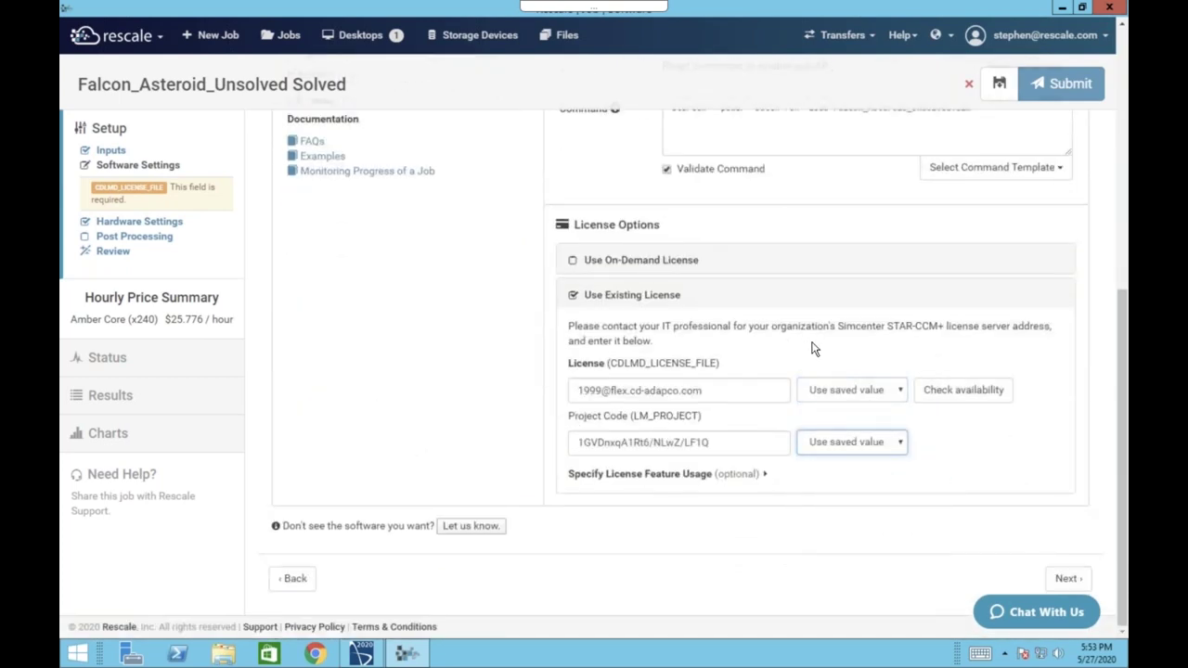
scroll(814, 347, up, 6)
click(1057, 86)
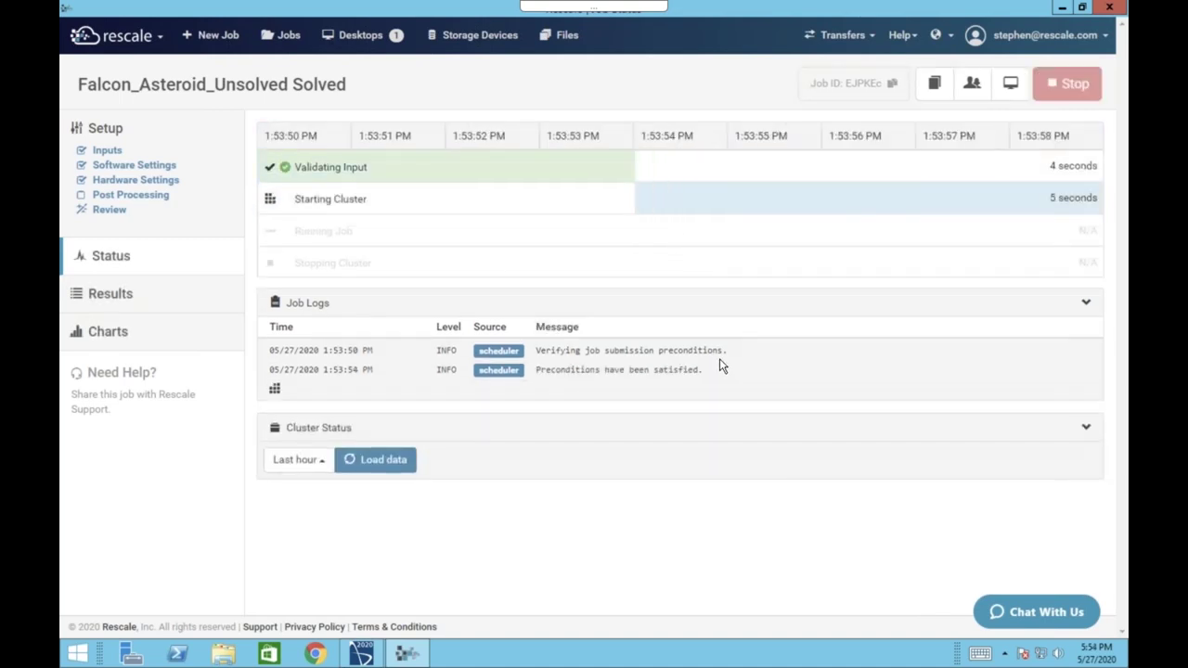
Open the Mesh X Wing job's results and read through process_output.log.
click(338, 35)
click(297, 36)
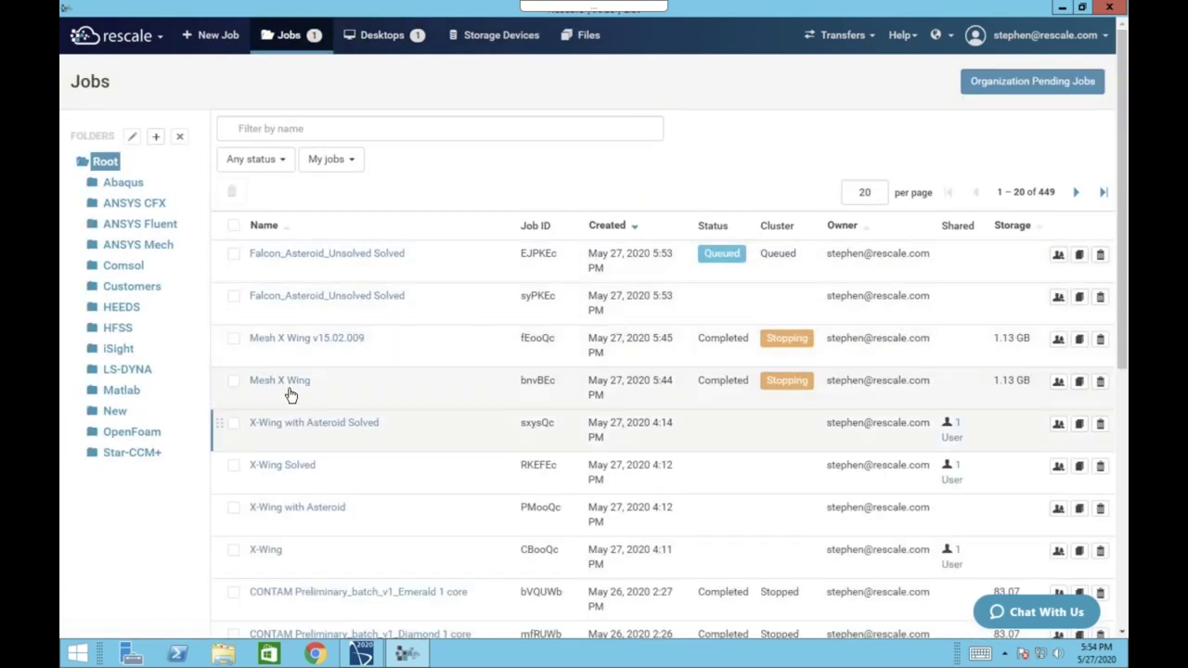
click(288, 381)
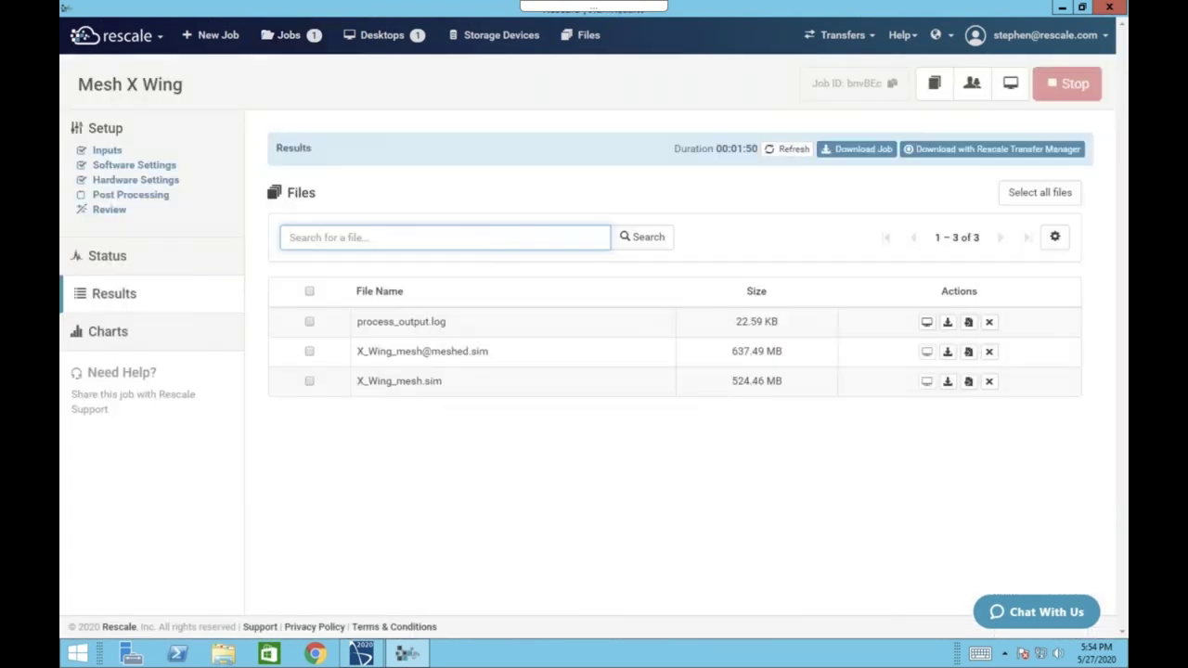
click(927, 322)
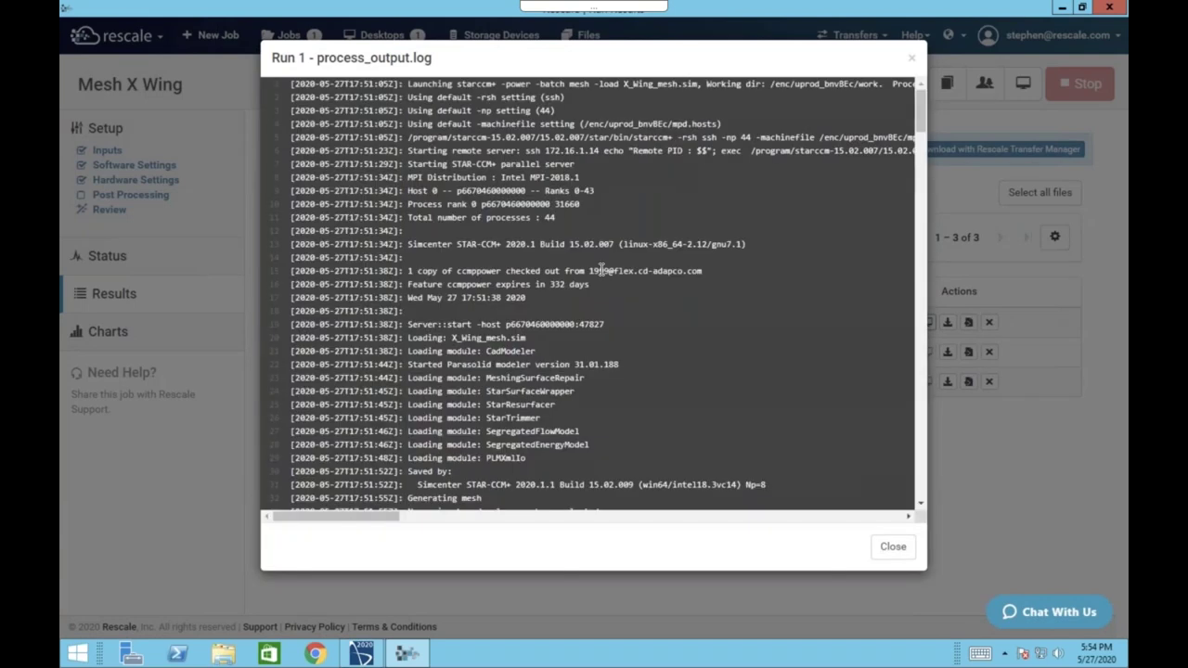
scroll(603, 269, down, 10)
scroll(632, 278, down, 20)
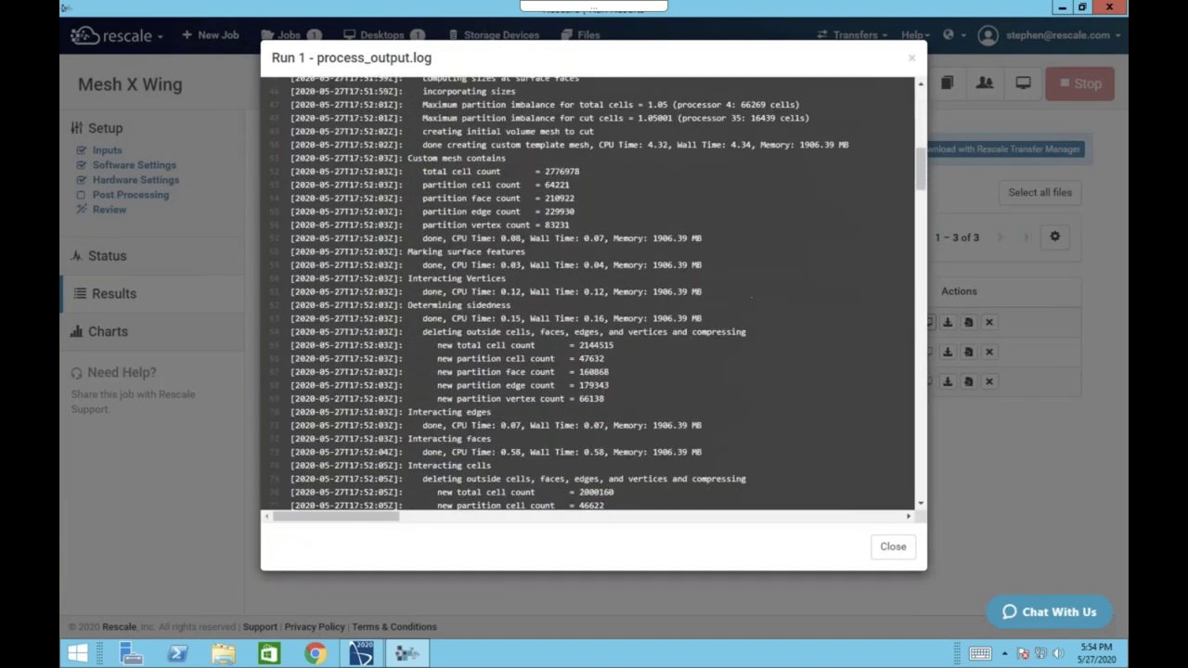
scroll(919, 308, up, 3)
scroll(920, 334, down, 3)
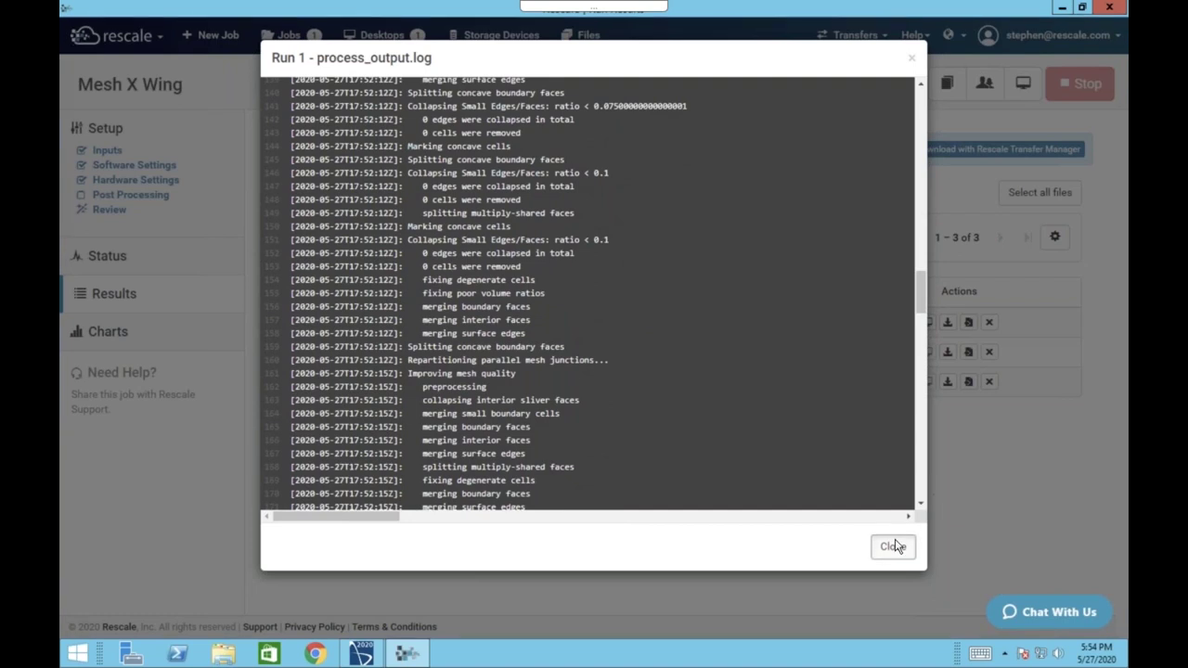
click(893, 546)
drag(443, 351, 545, 365)
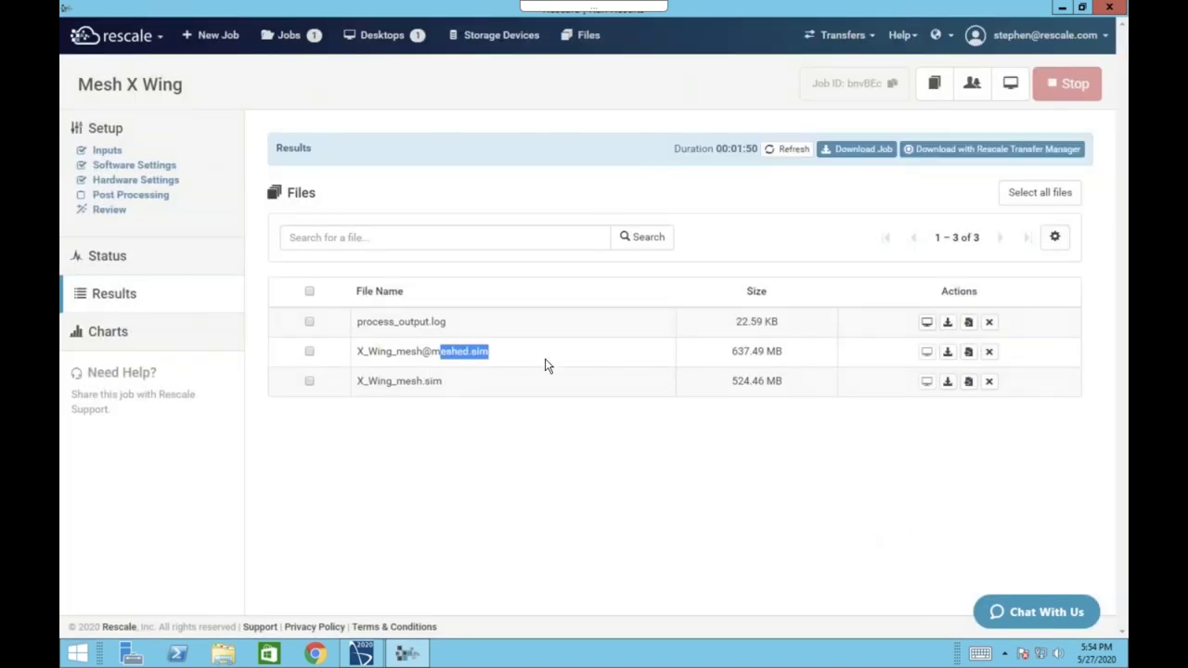
click(968, 350)
click(935, 84)
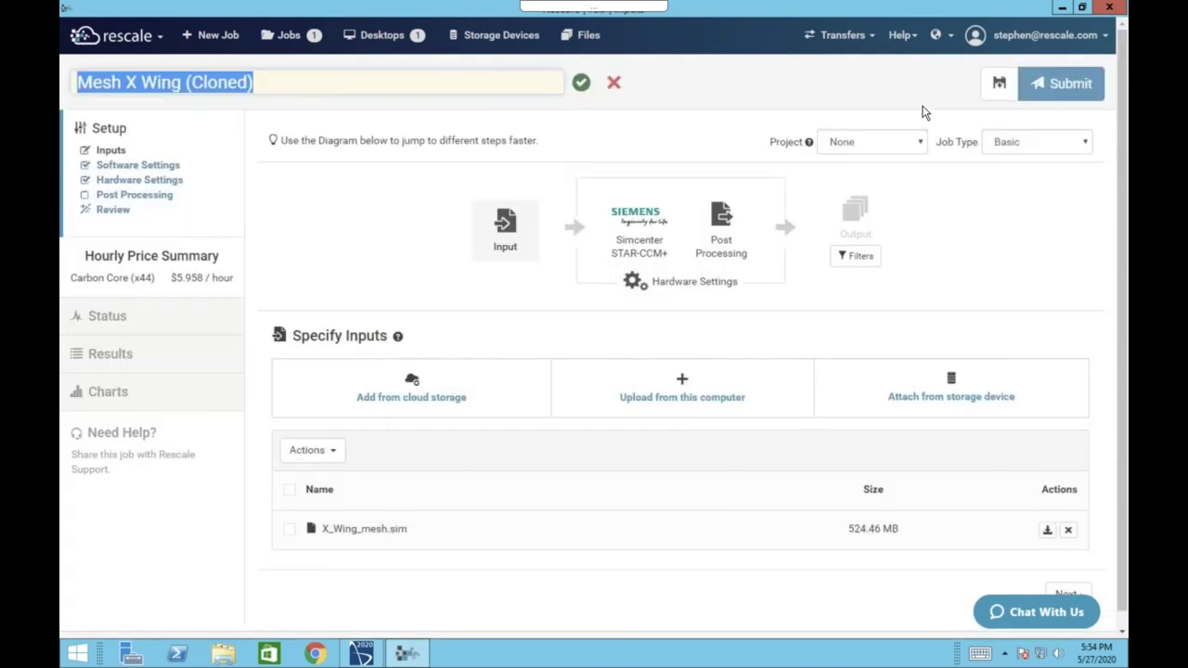
click(1068, 533)
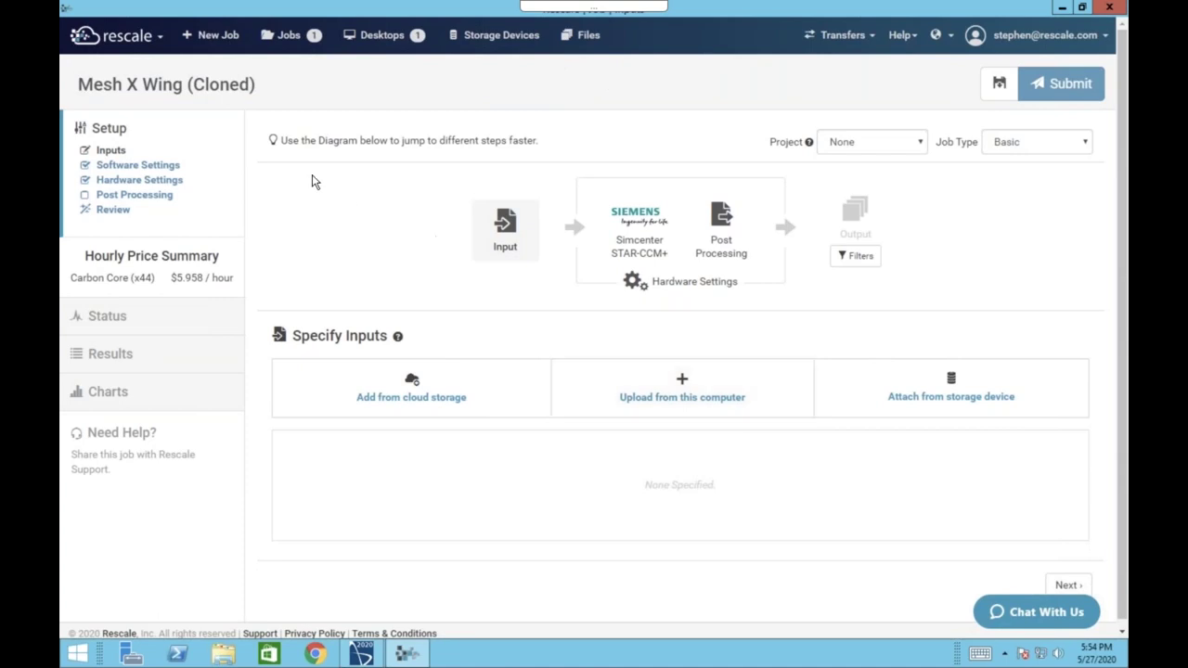
click(451, 388)
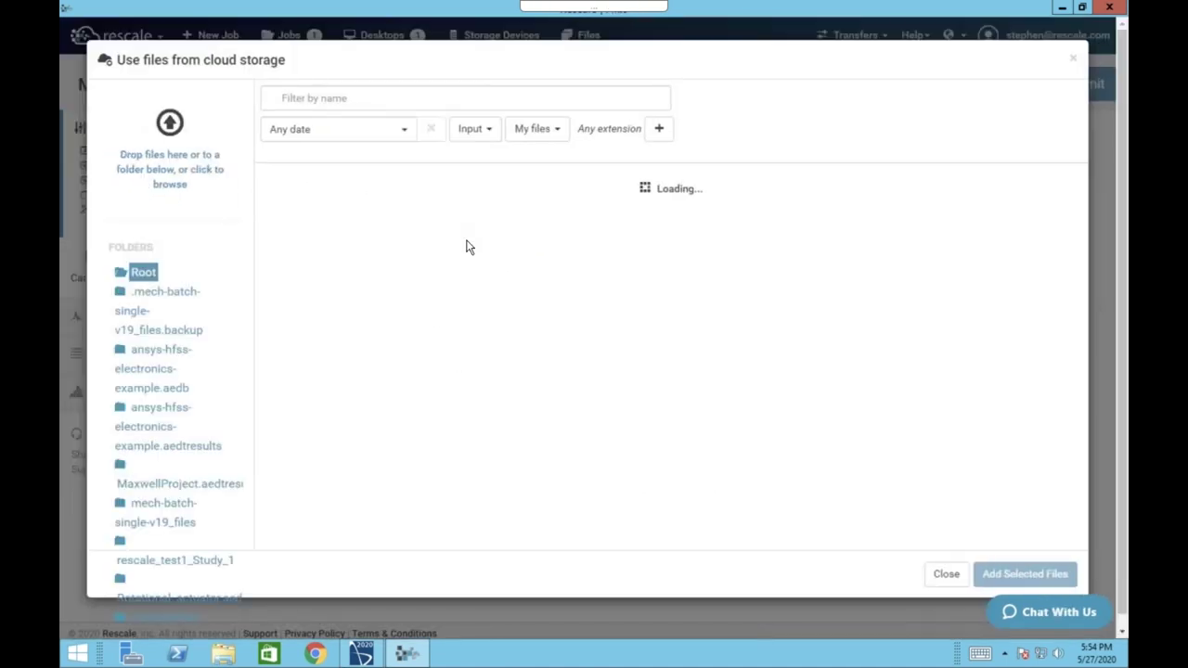
click(277, 249)
click(1012, 575)
Set the STAR-CCM+ version to 15.02.007 - HPCX (Mixed Precision) and the command's batch argument to run.
click(1065, 594)
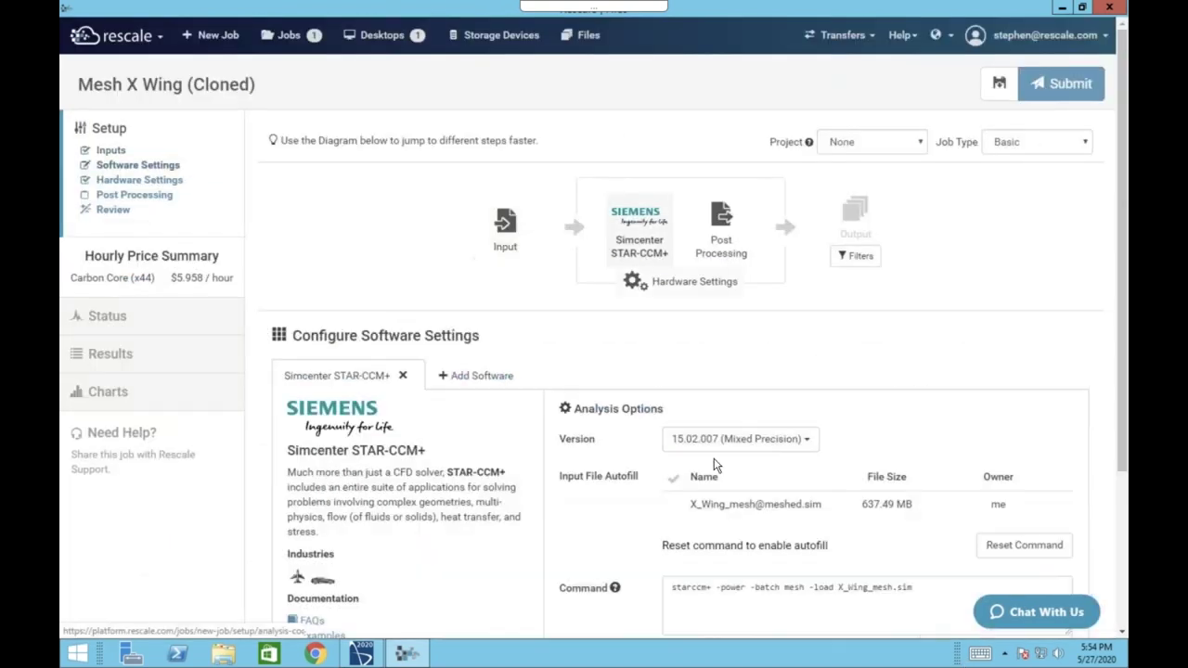
click(741, 439)
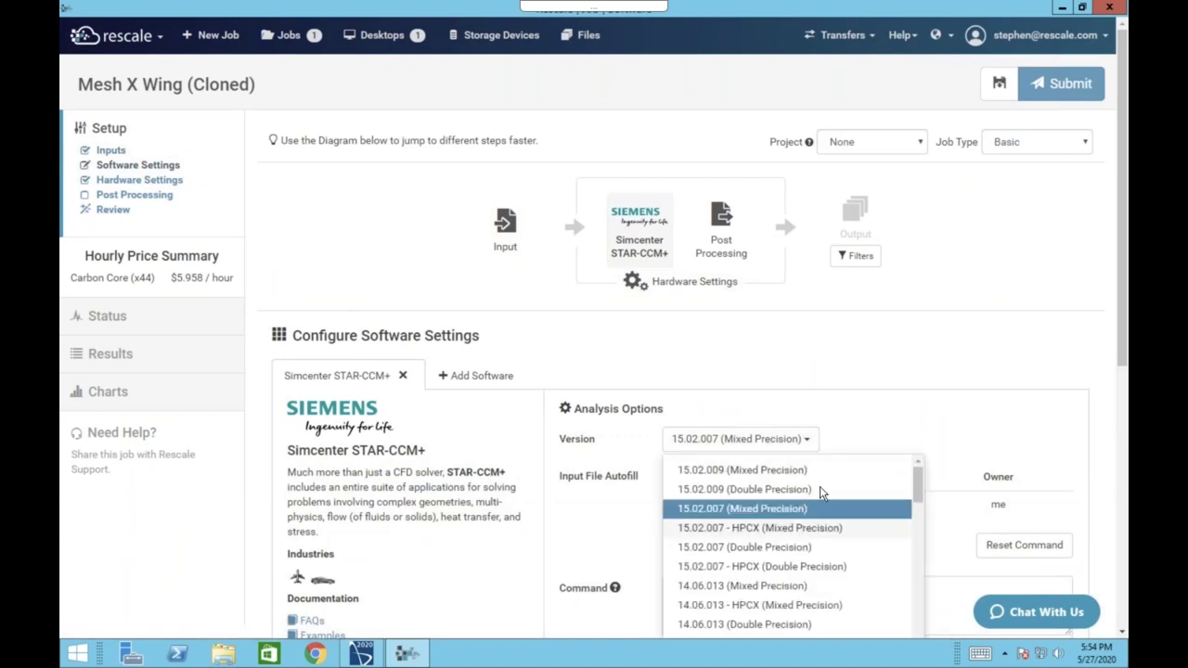
click(807, 527)
double_click(794, 588)
text(run)
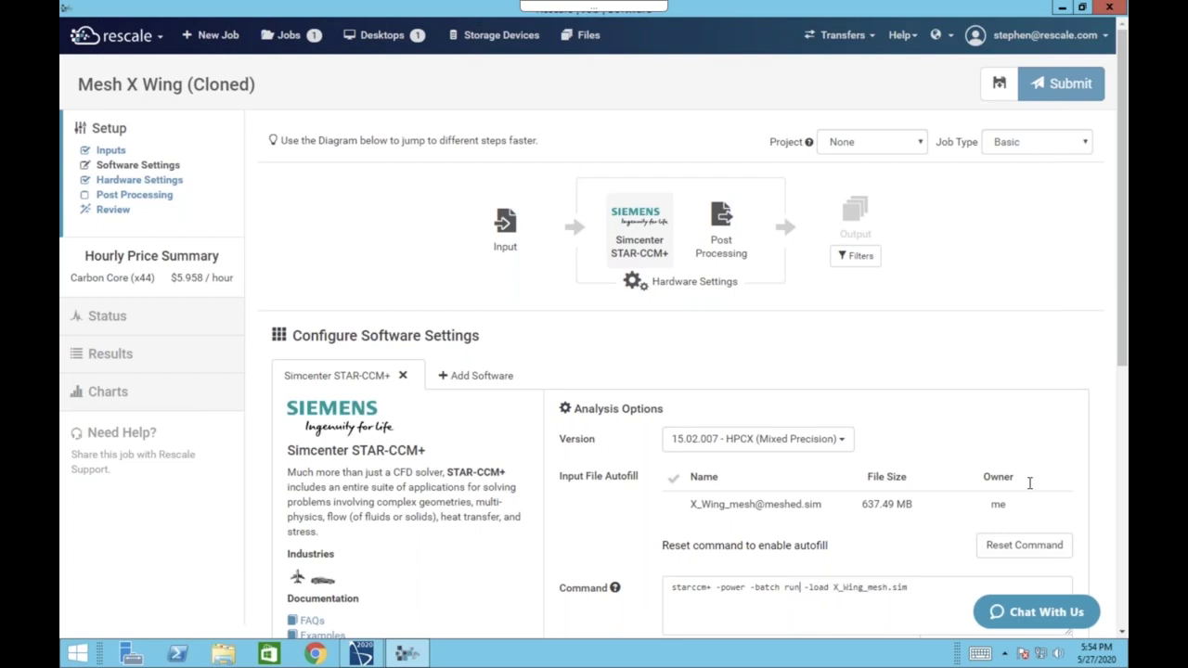
scroll(1112, 297, down, 3)
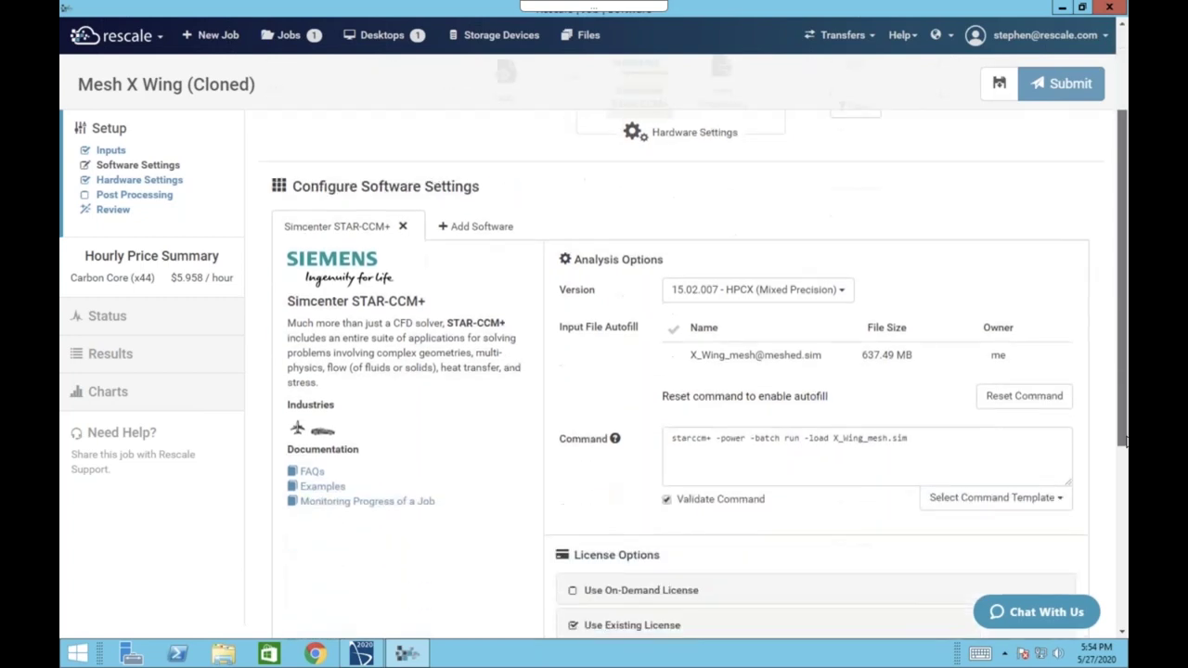
scroll(1115, 270, up, 3)
Choose the Amber core type with 60 cores in the hardware settings and submit the cloned job.
click(701, 282)
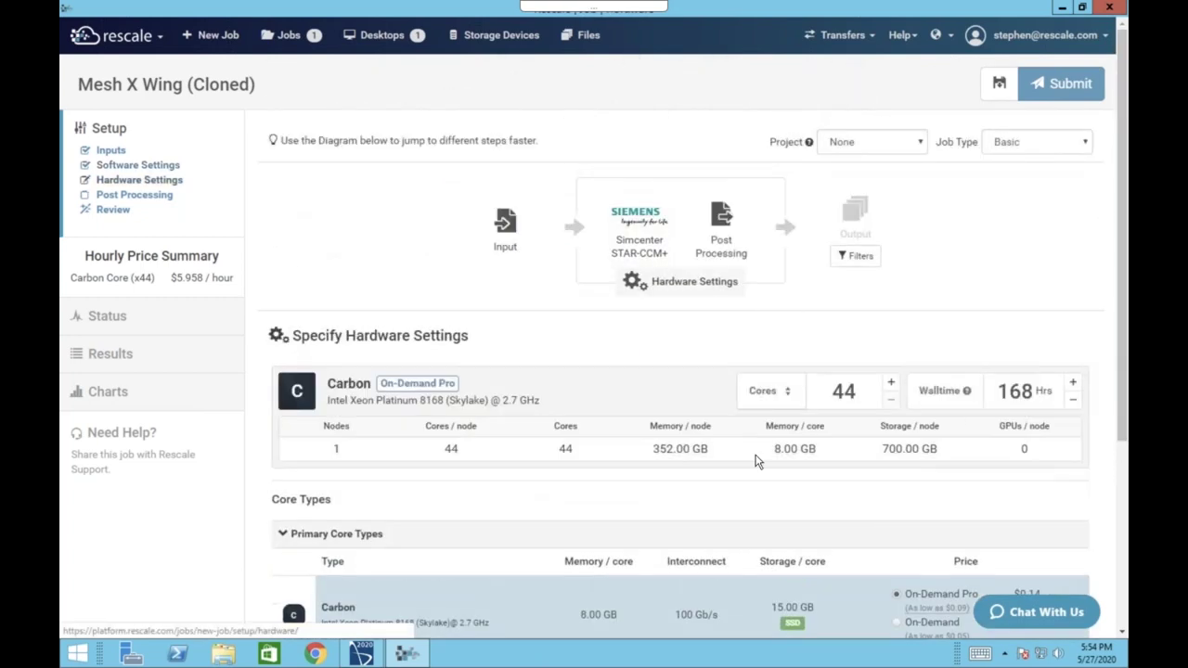
scroll(1095, 440, down, 3)
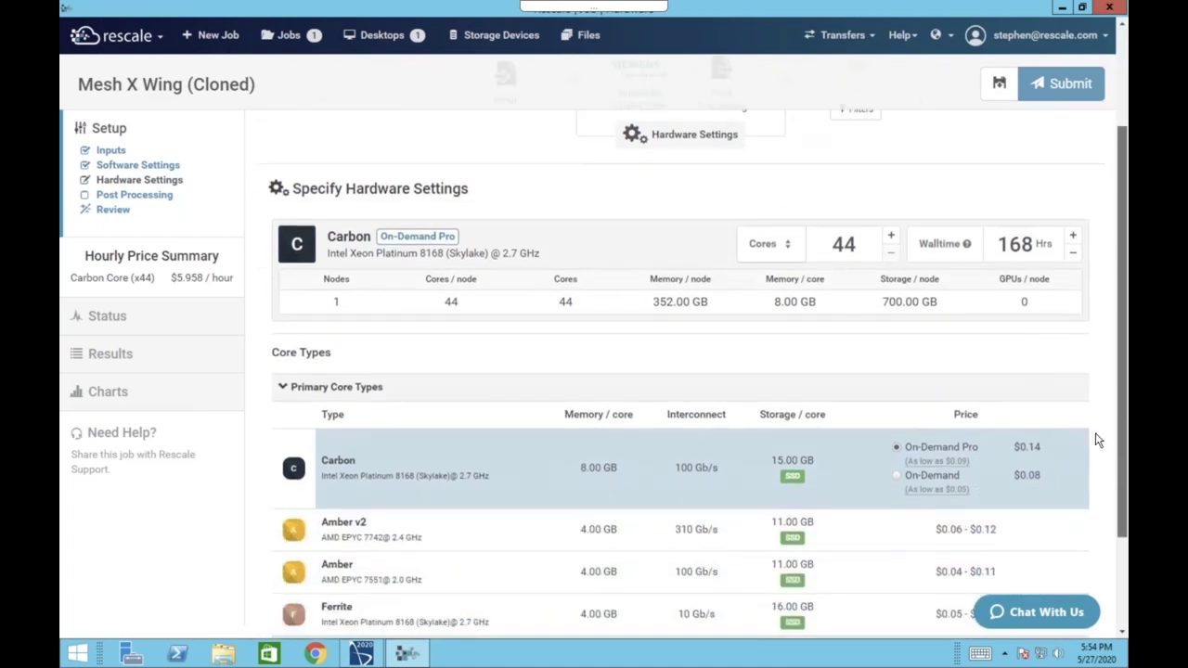
click(401, 517)
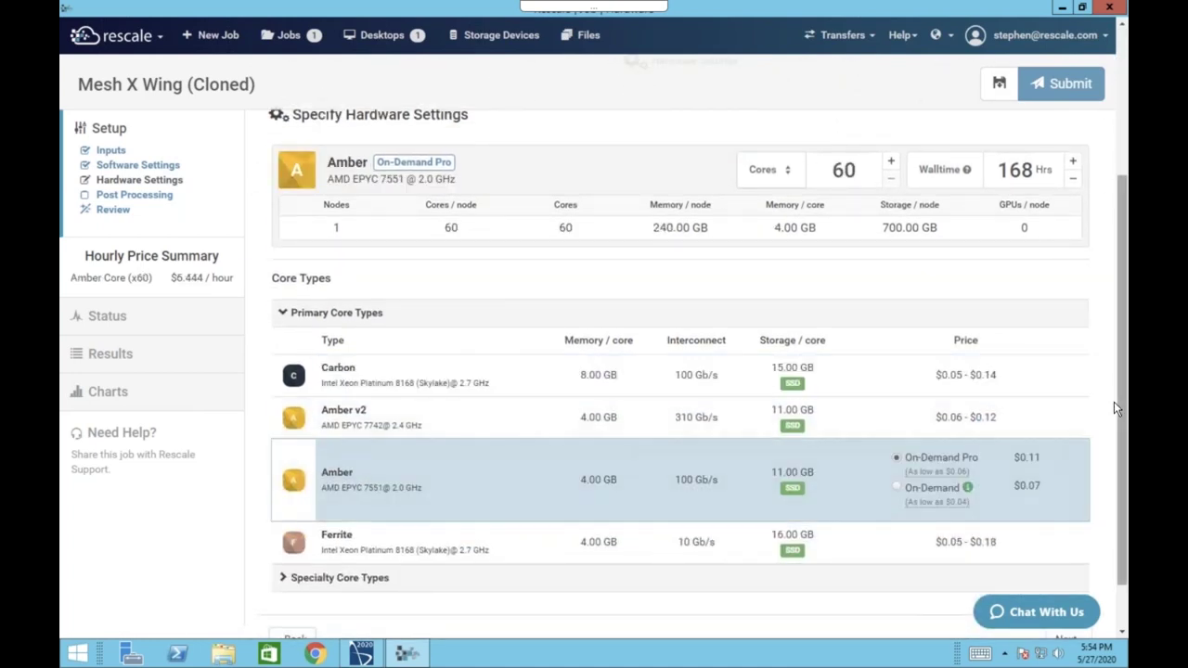
scroll(1003, 251, up, 2)
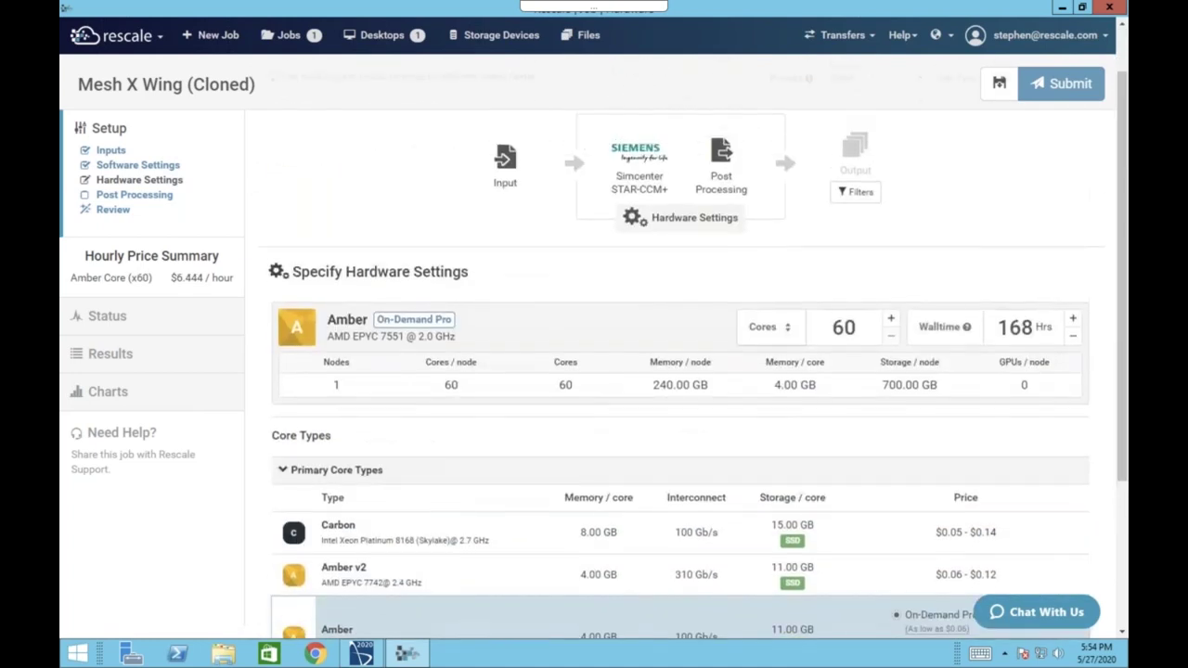
click(1065, 84)
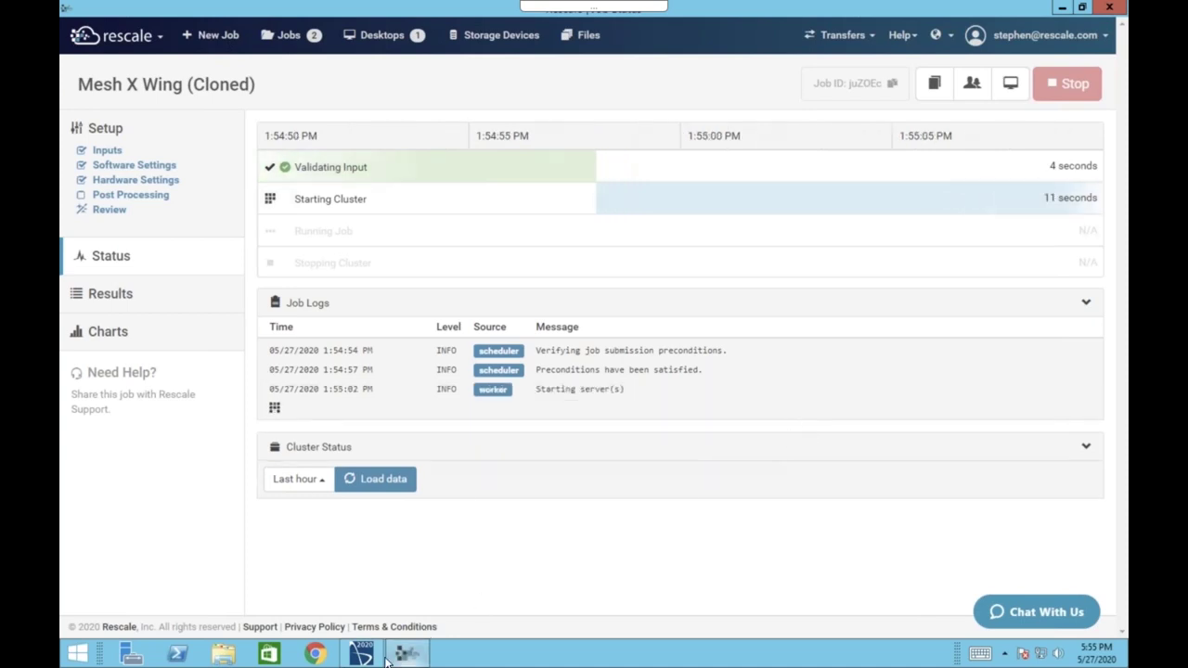
Switch to Simcenter STAR-CCM+ and view X_Wing_mesh Scene 1 and Scene 2, looking at the X-Wing's exhaust plume from the side.
mouse_move(361, 655)
click(370, 575)
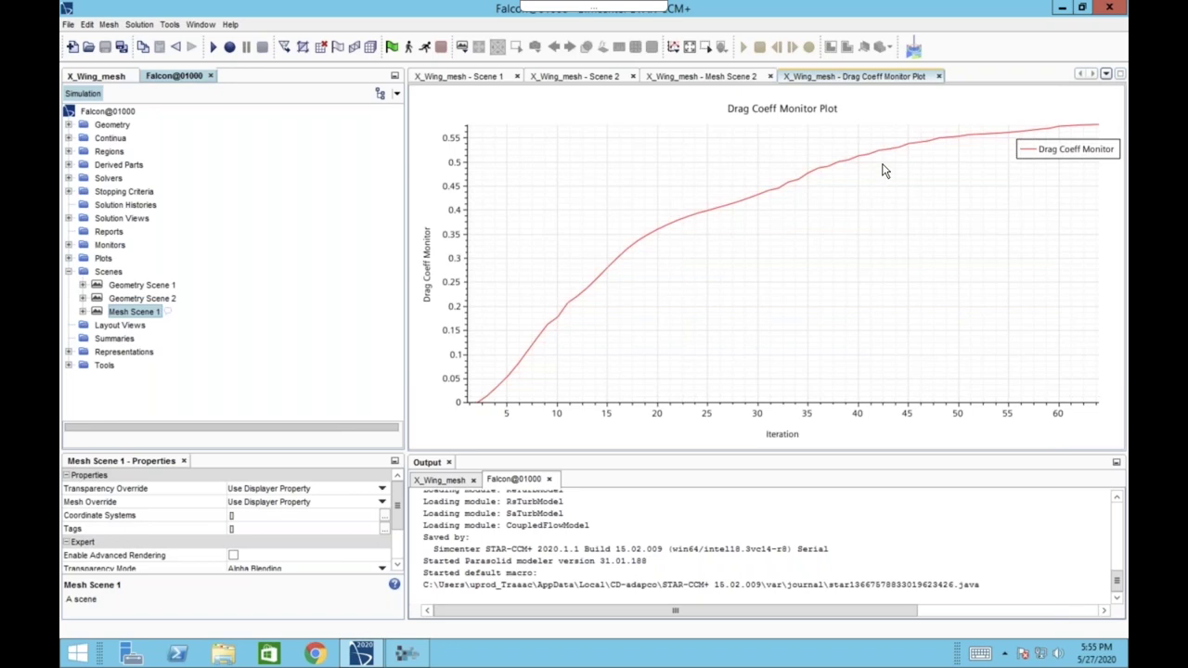
click(470, 78)
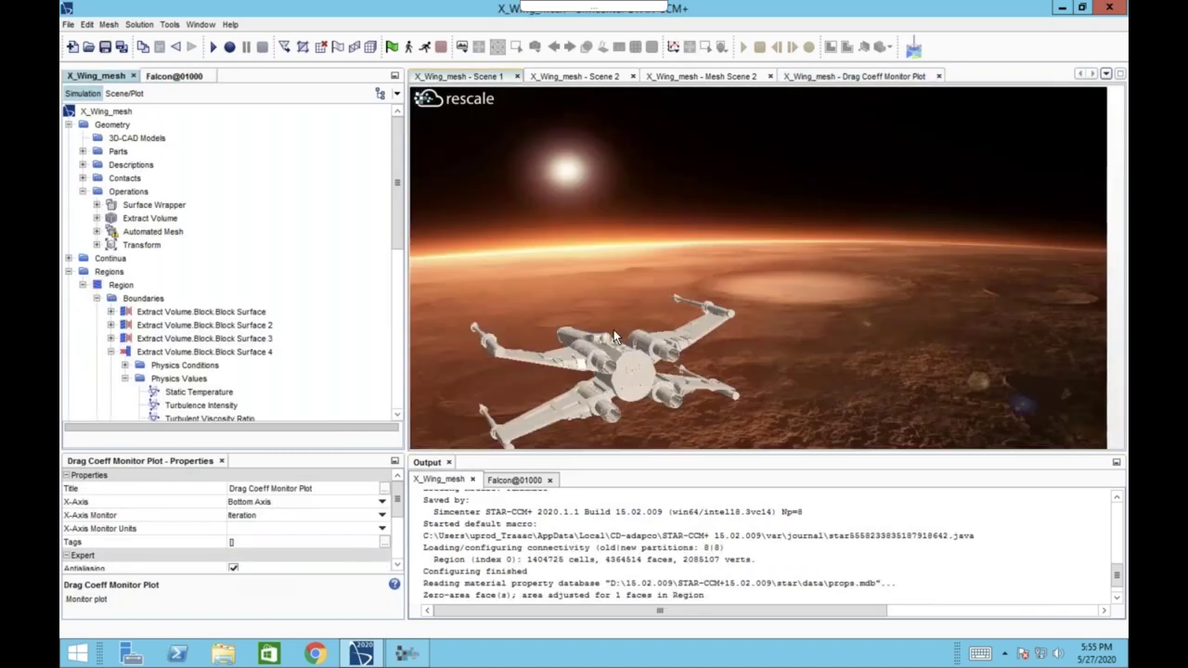
click(586, 78)
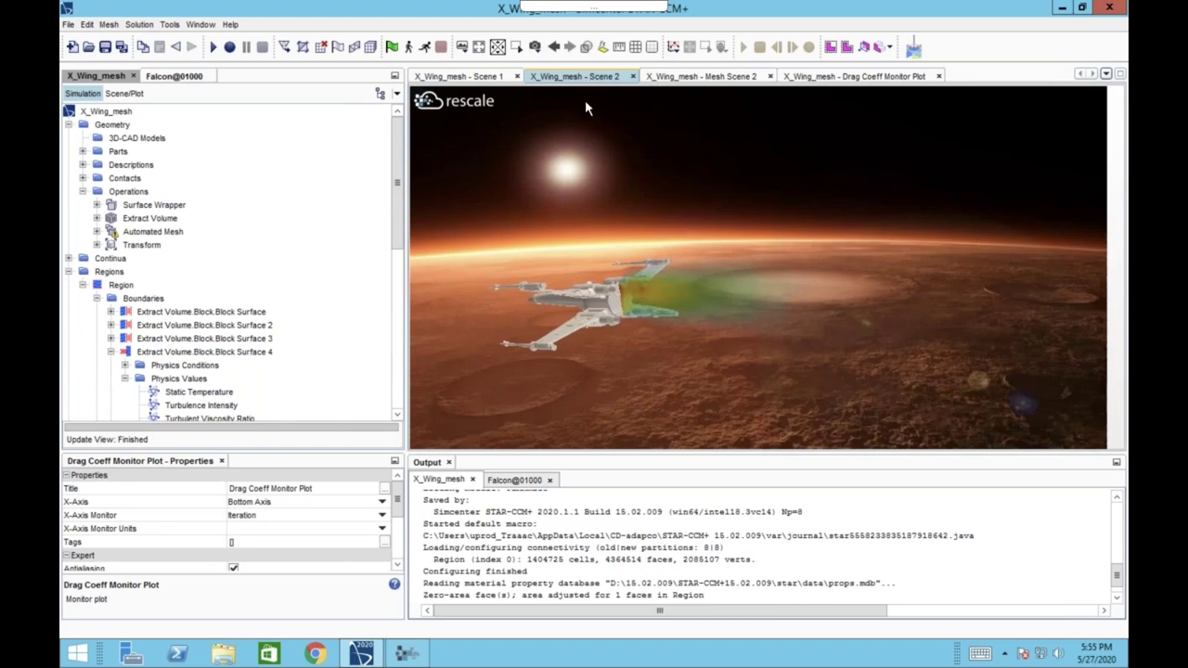
drag(667, 279, 729, 285)
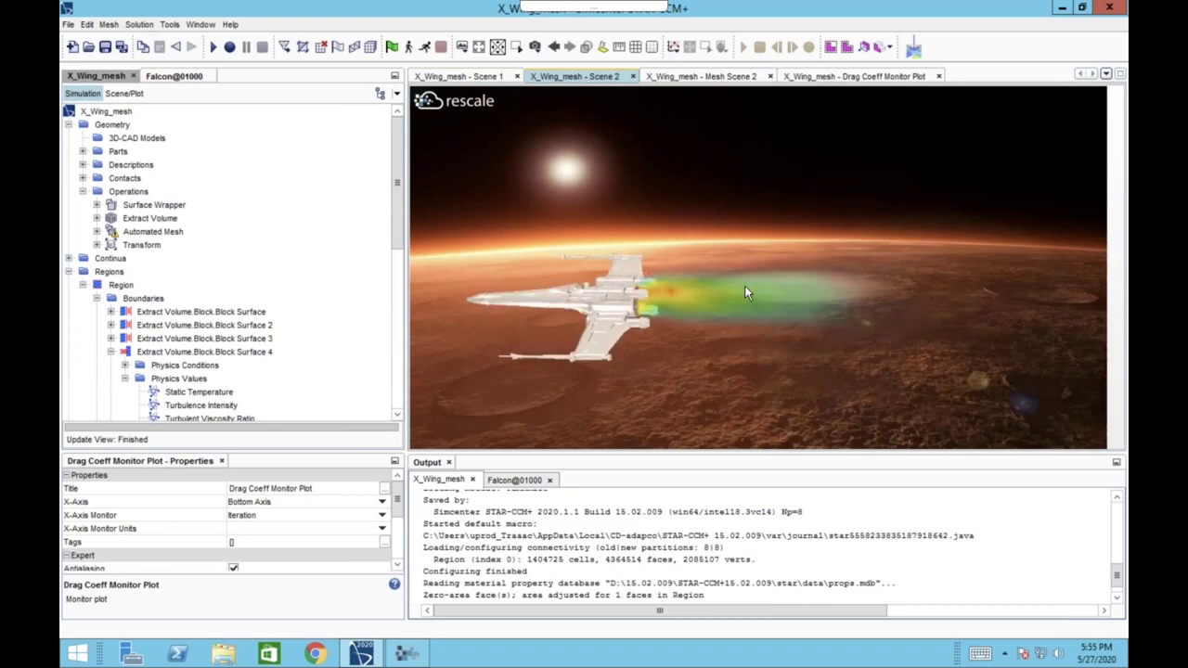